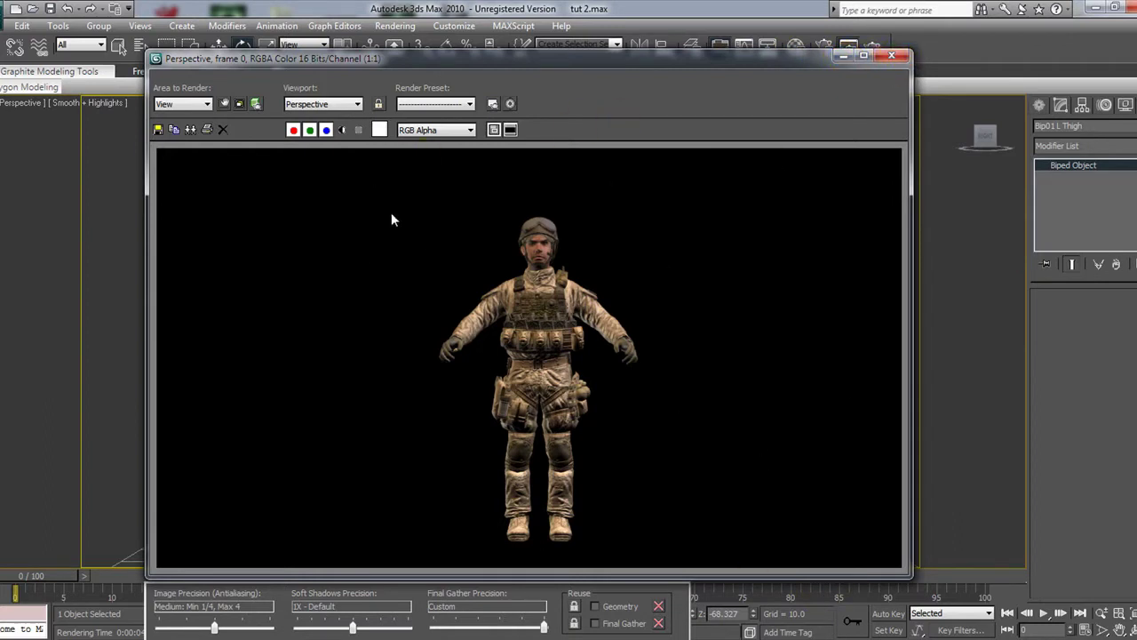
- Close the rendered frame, unfreeze all objects in the scene, and select the soldier's body mesh
click(892, 57)
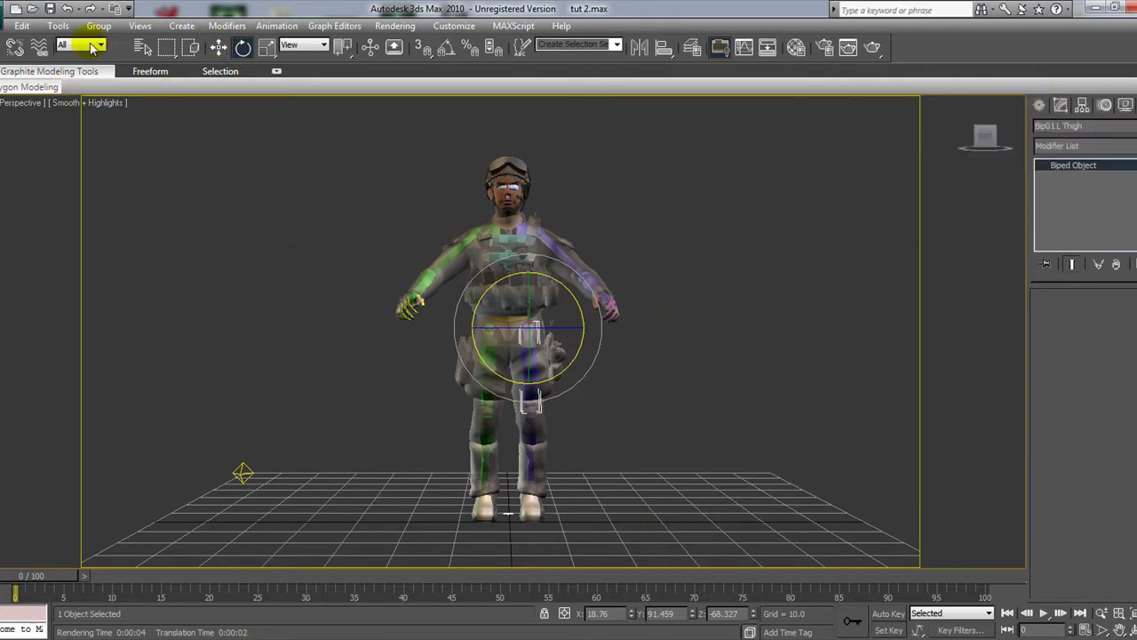
click(1106, 106)
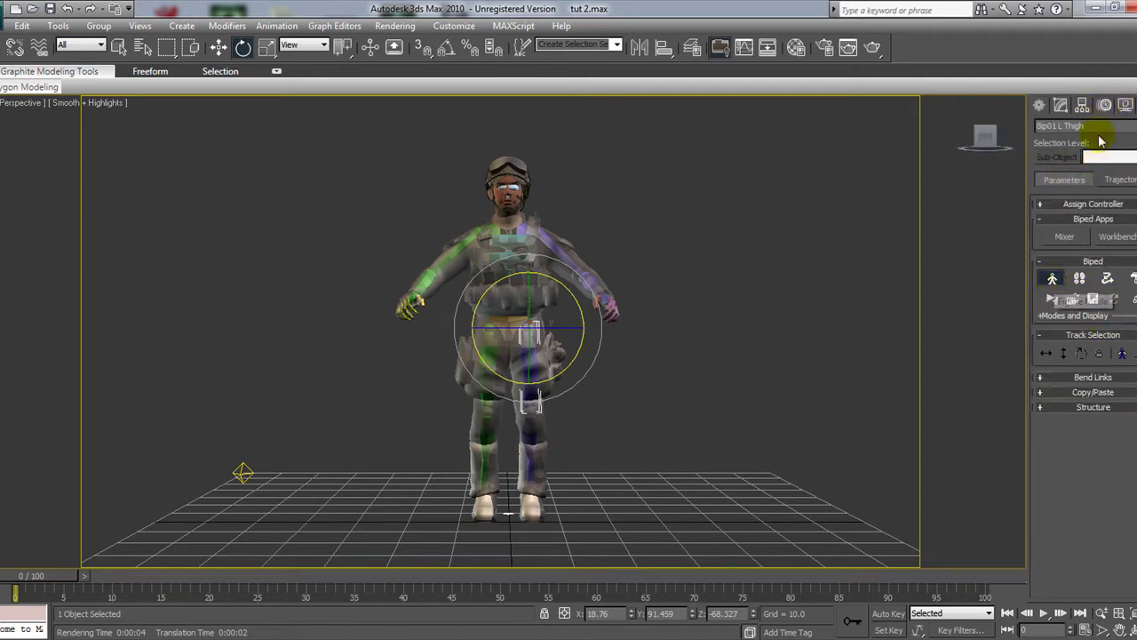
click(1041, 105)
middle_drag(626, 424, 602, 508)
mouse_move(536, 358)
middle_down()
mouse_move(544, 381)
mouse_move(565, 355)
middle_up()
click(559, 352)
right_click(563, 347)
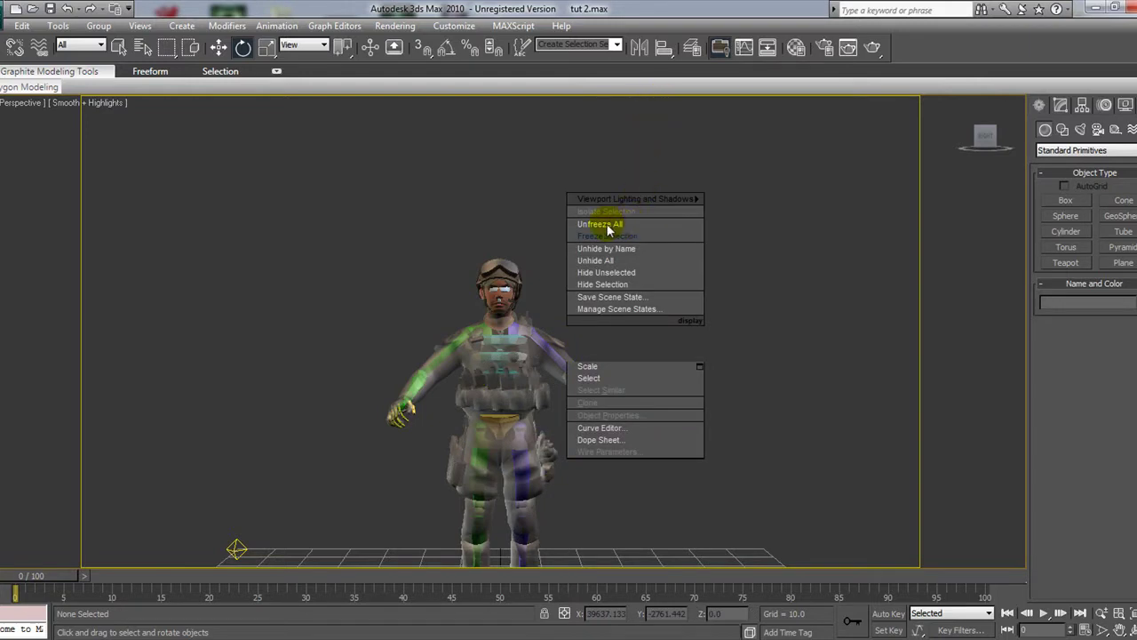
click(608, 225)
click(566, 357)
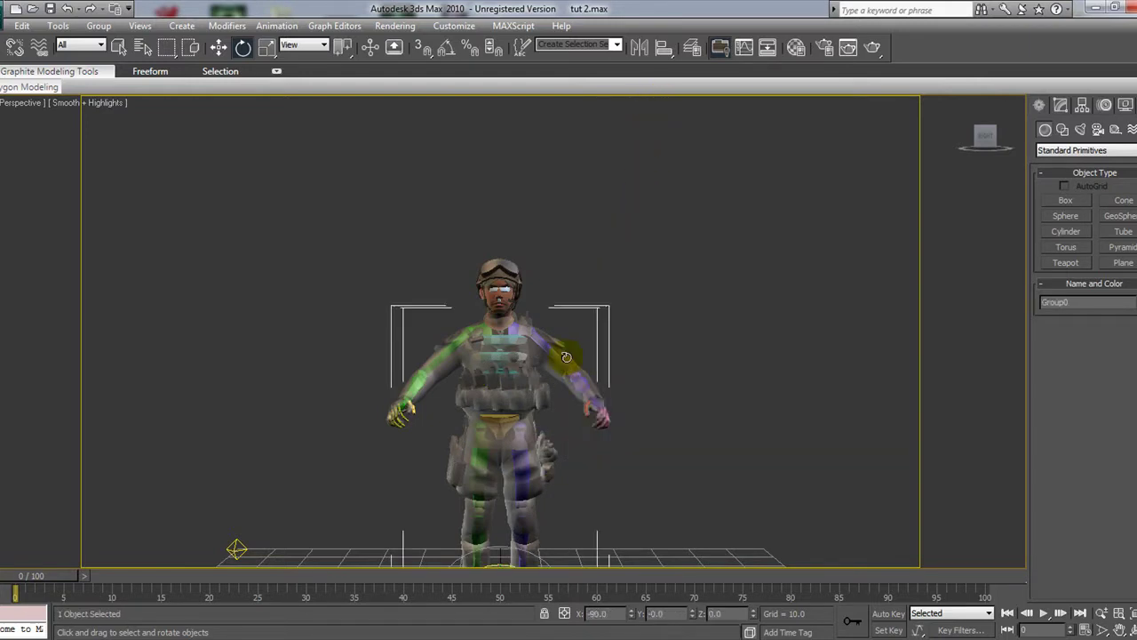
- Apply a Physique modifier to the soldier's body mesh
scroll(579, 343, up, 2)
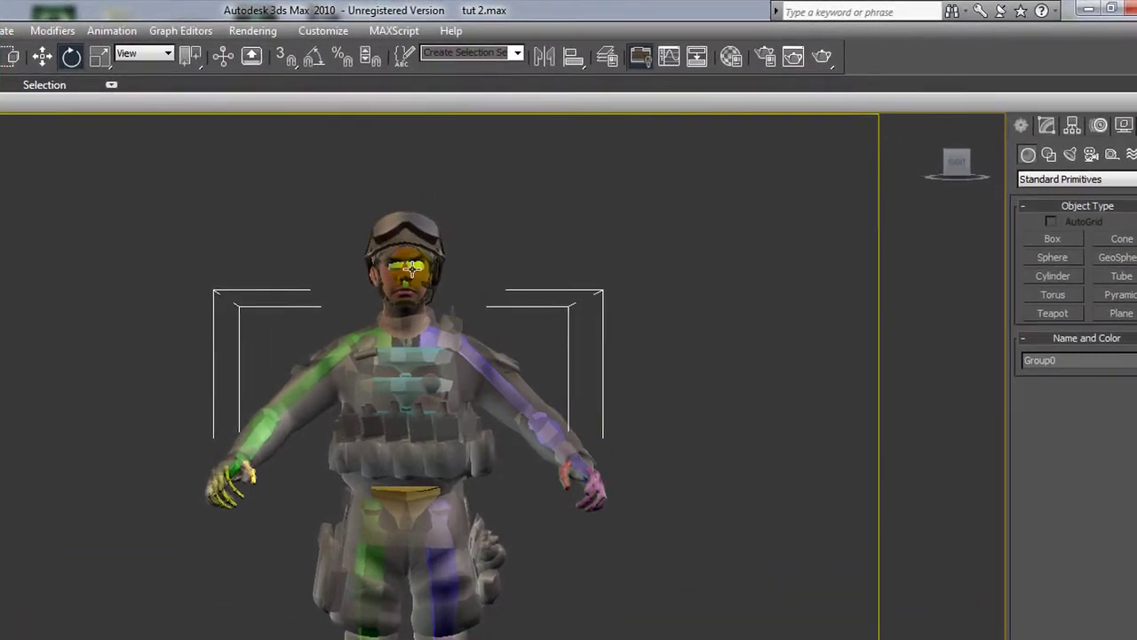
click(1056, 111)
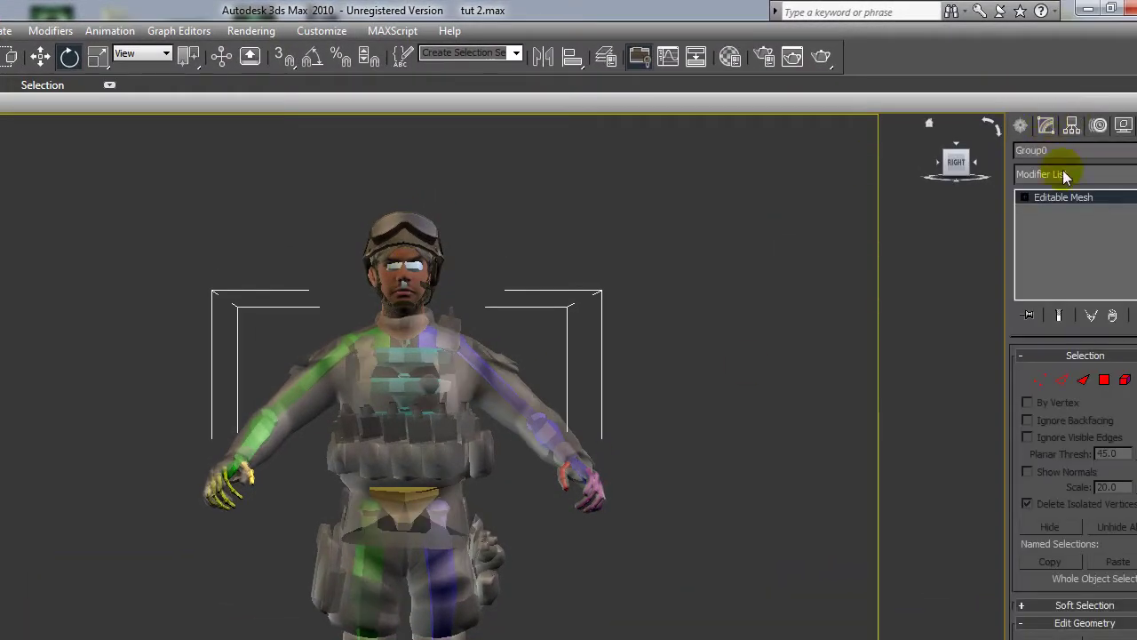
click(1066, 173)
scroll(1103, 559, down, 5)
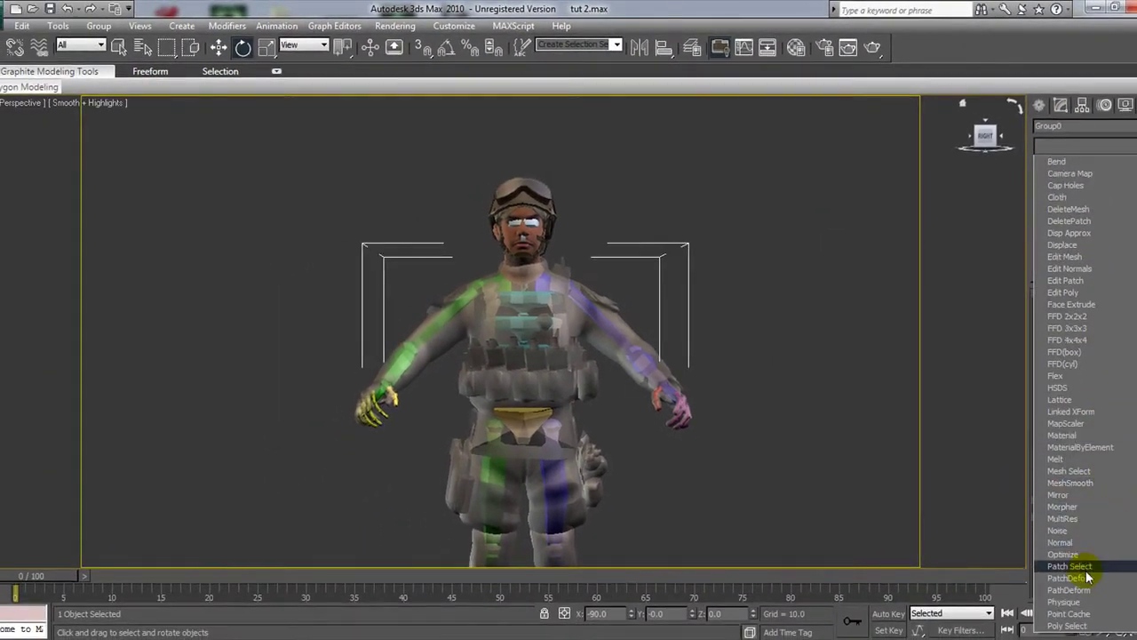
click(1077, 594)
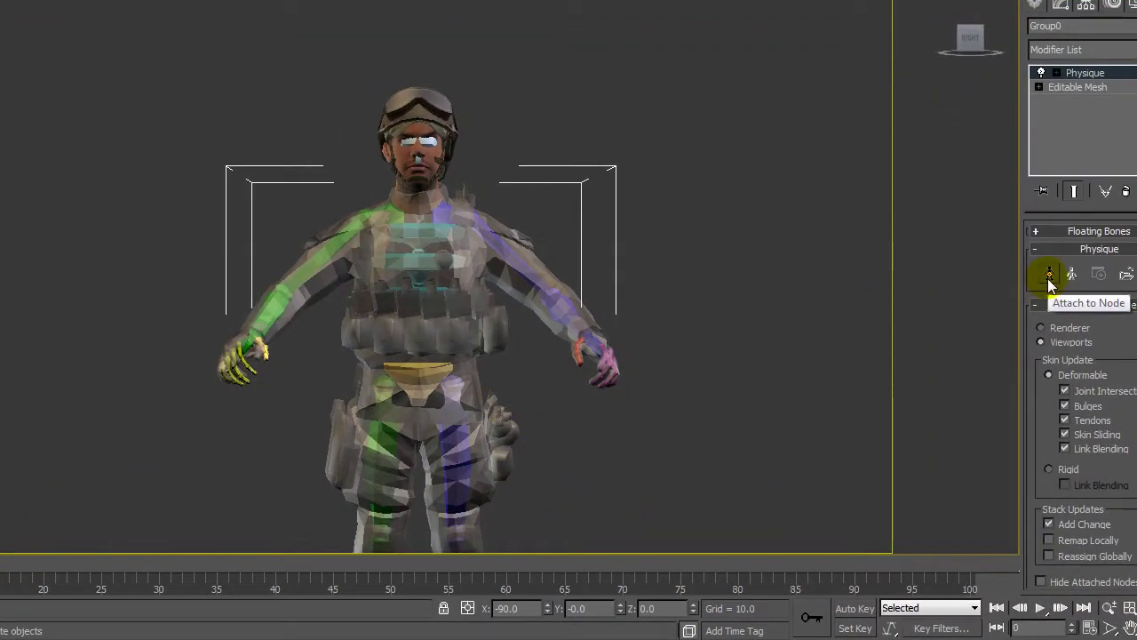
- Attach the body's Physique modifier to the Bip01 root node and initialize it with deformable, N Links vertex assignment
click(1051, 278)
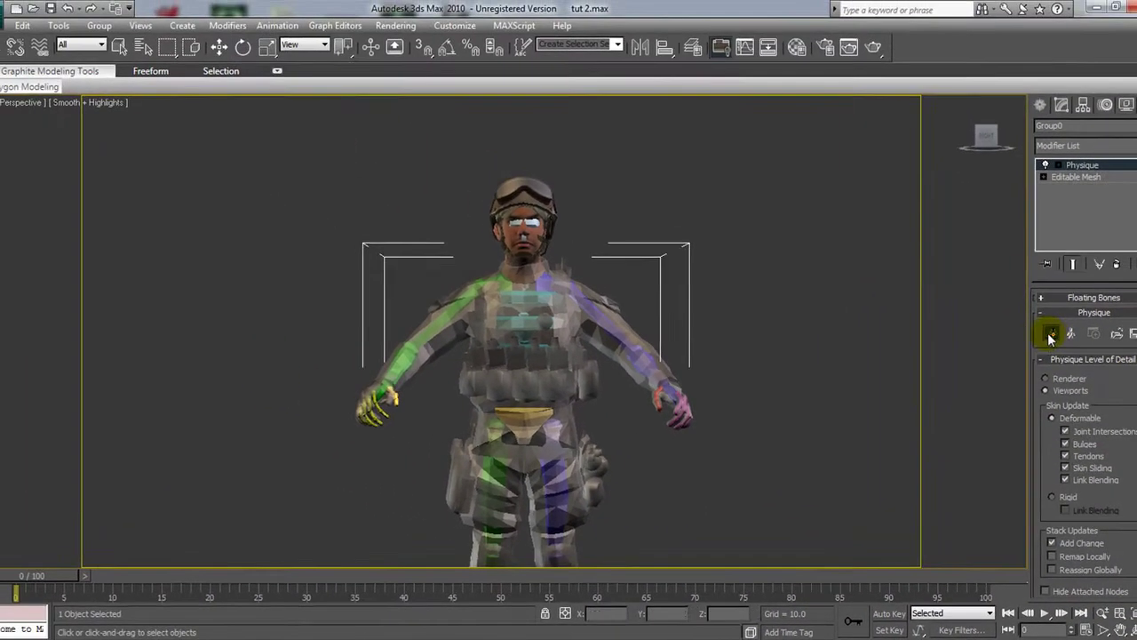
click(143, 47)
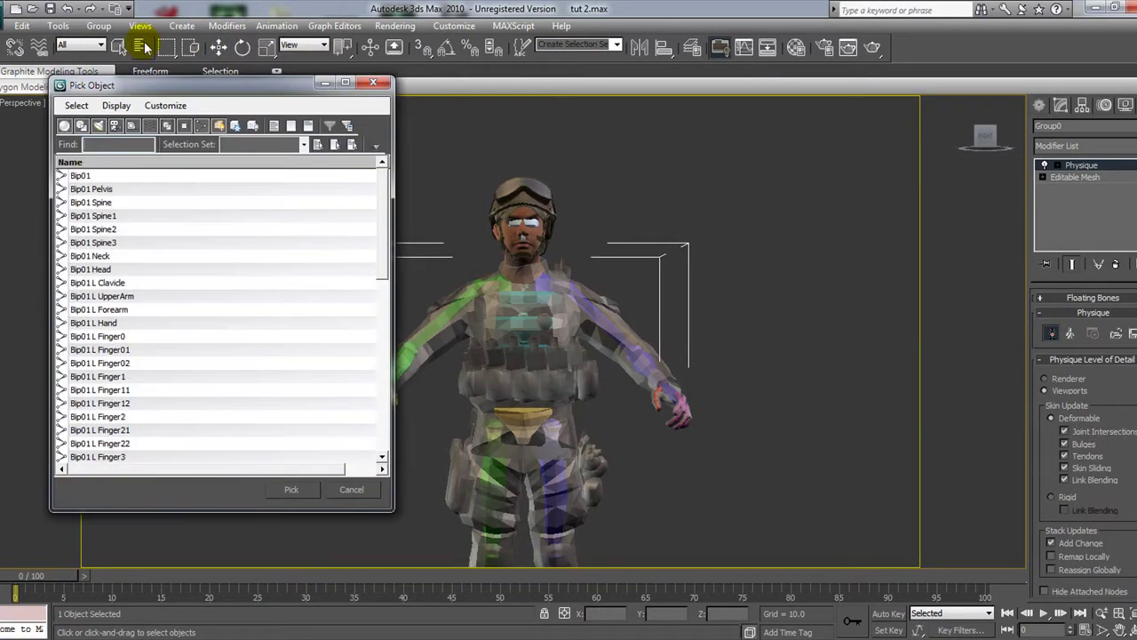
click(82, 175)
click(291, 491)
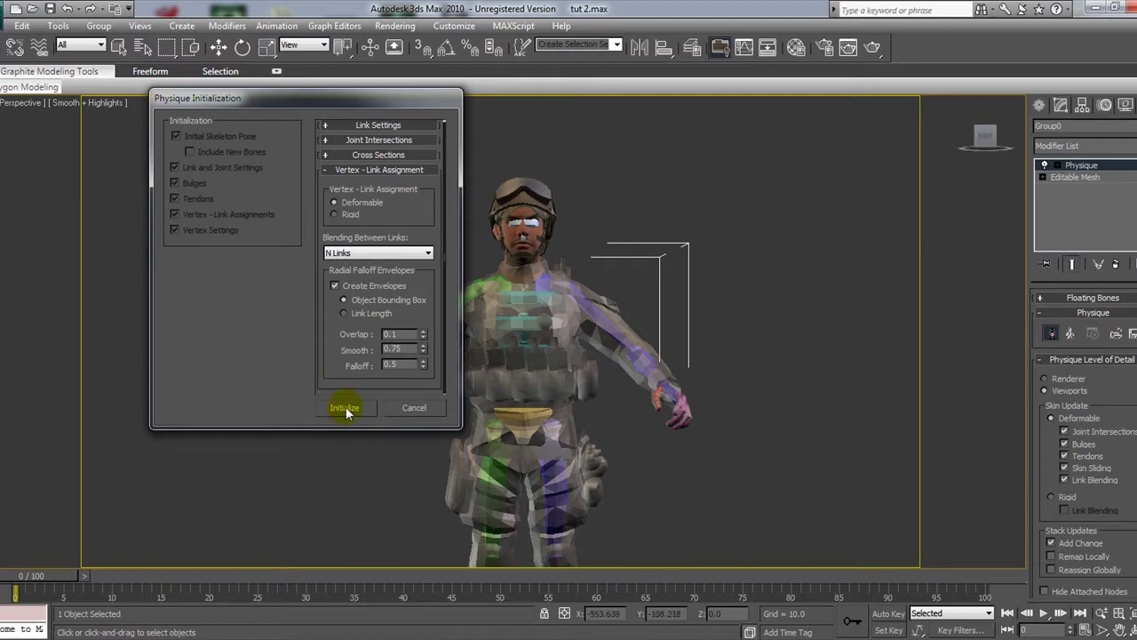
click(346, 409)
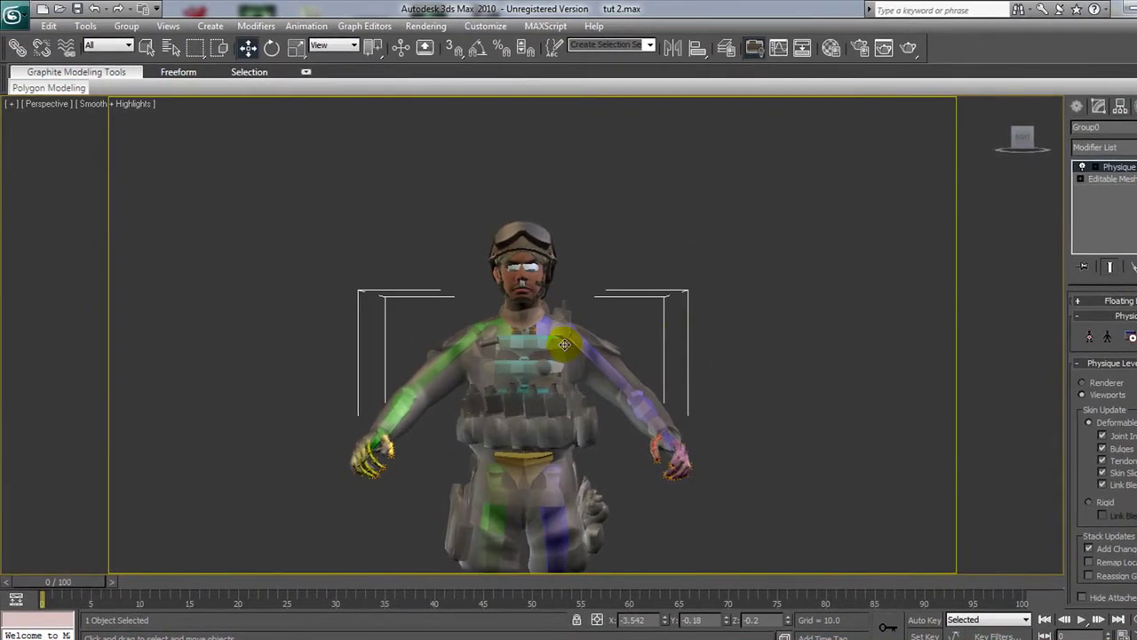
- Select both hand meshes and the head mesh in turn to check which modifiers each one carries
middle_drag(564, 344, 408, 264)
middle_drag(525, 368, 477, 459)
middle_drag(593, 396, 587, 405)
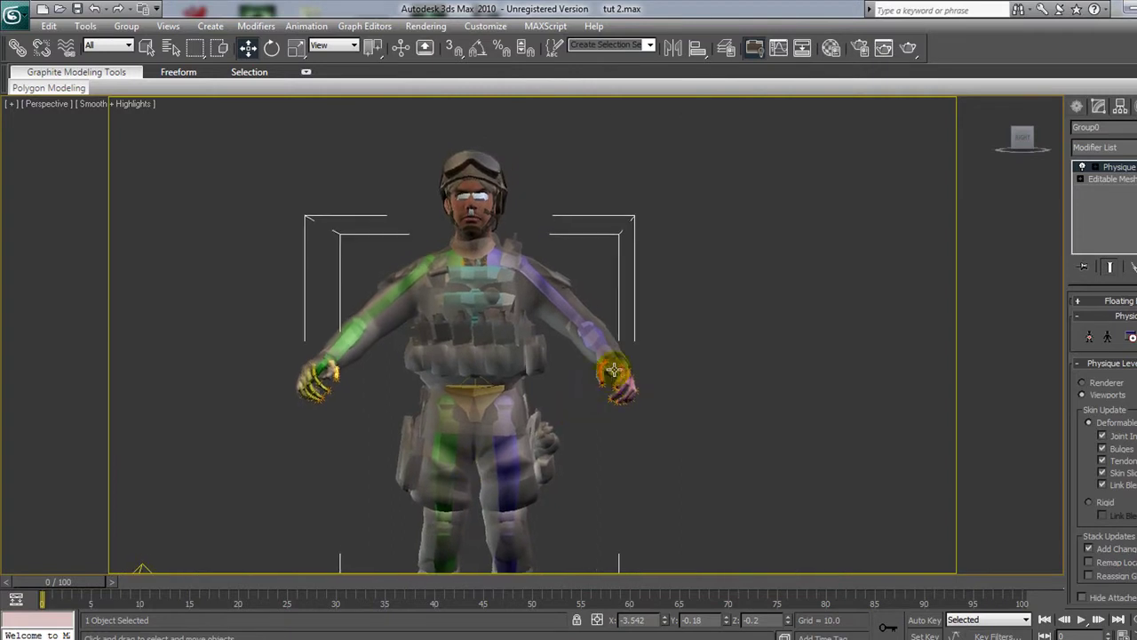
click(614, 365)
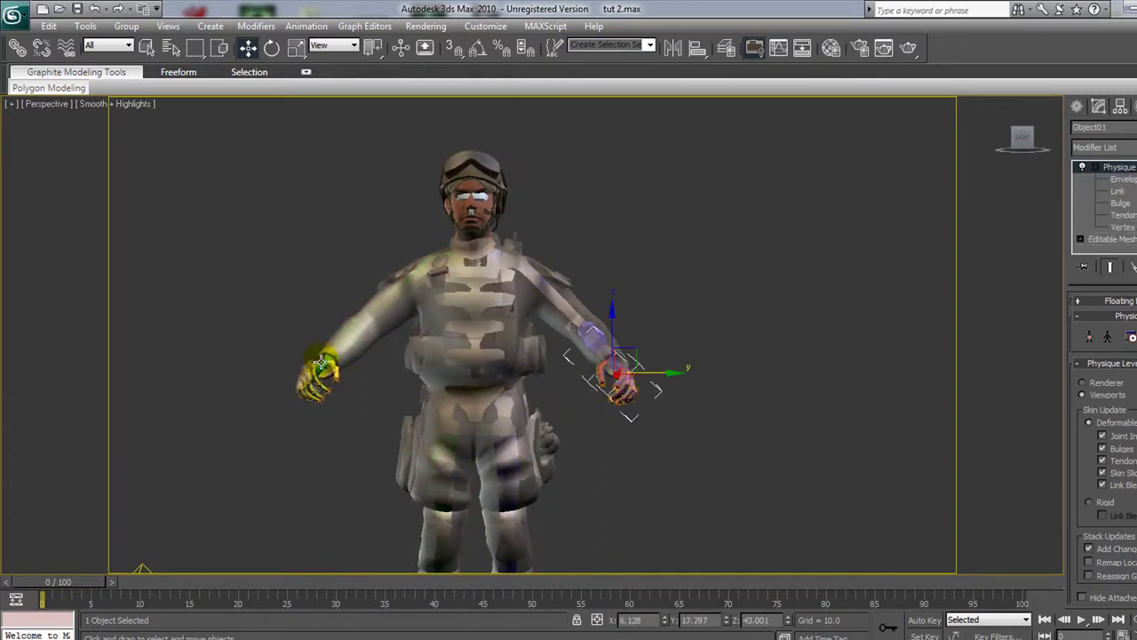
click(315, 361)
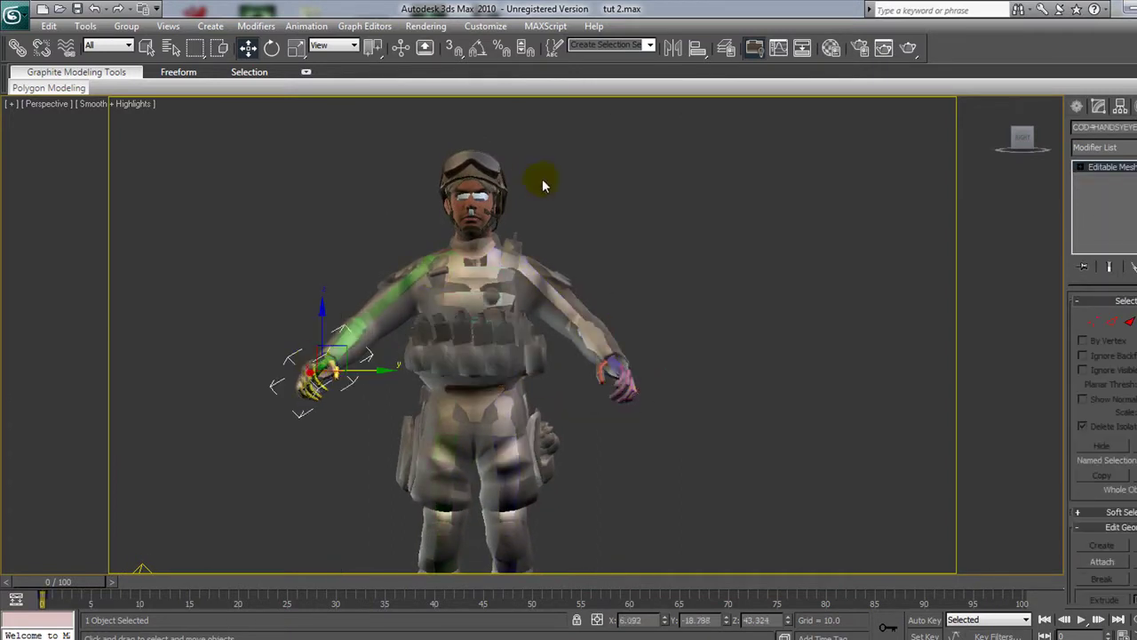
click(464, 195)
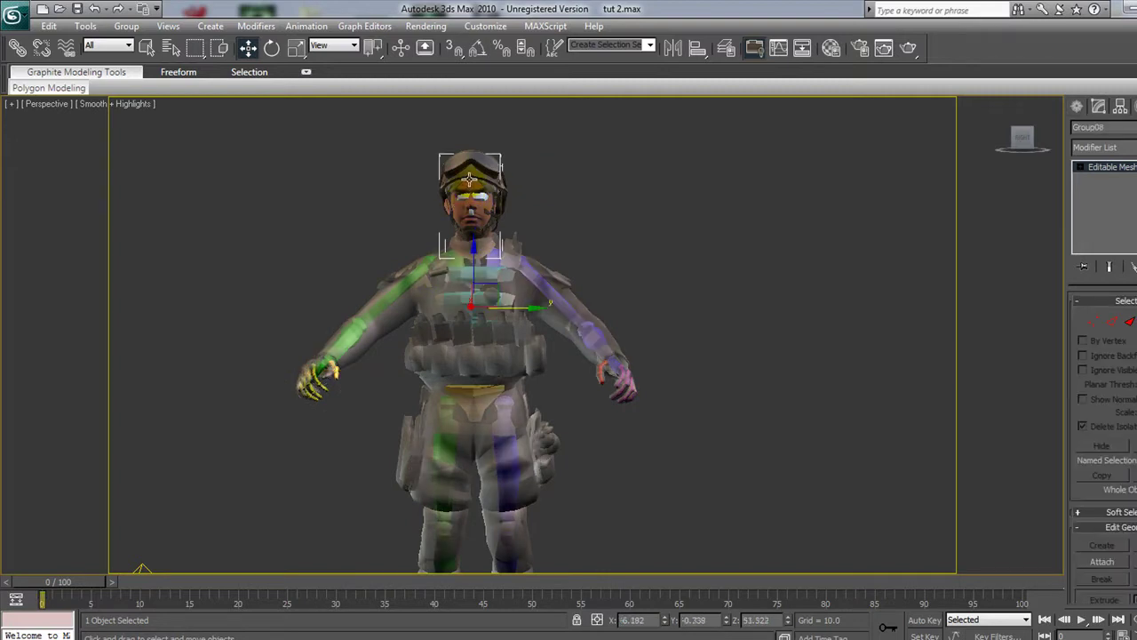
middle_drag(531, 322, 538, 299)
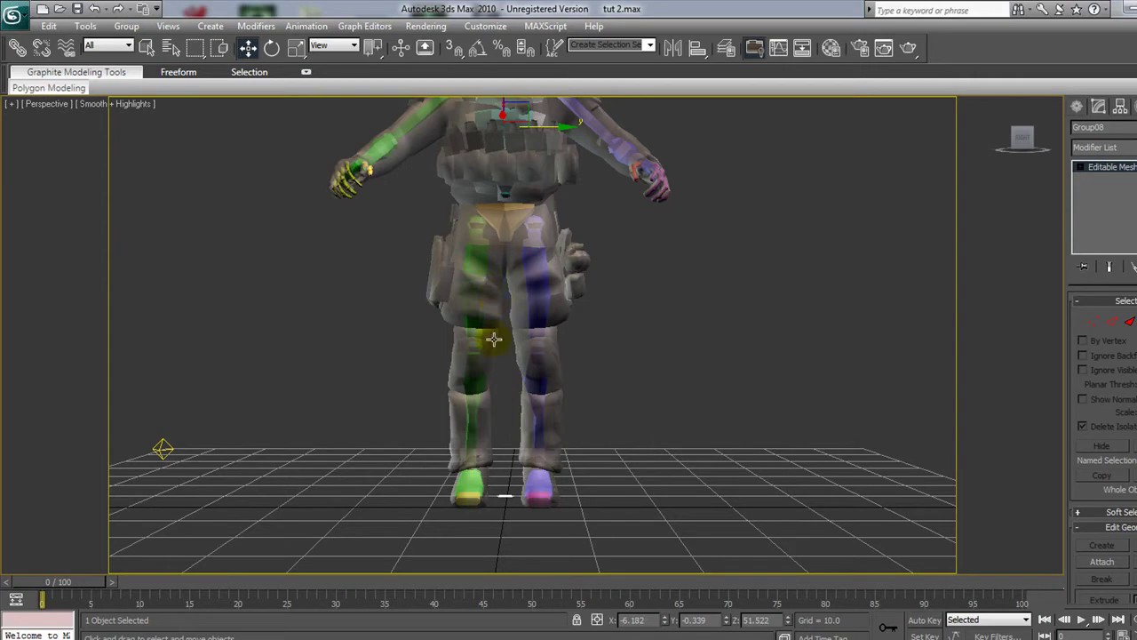
middle_drag(483, 270, 481, 327)
middle_drag(546, 245, 522, 352)
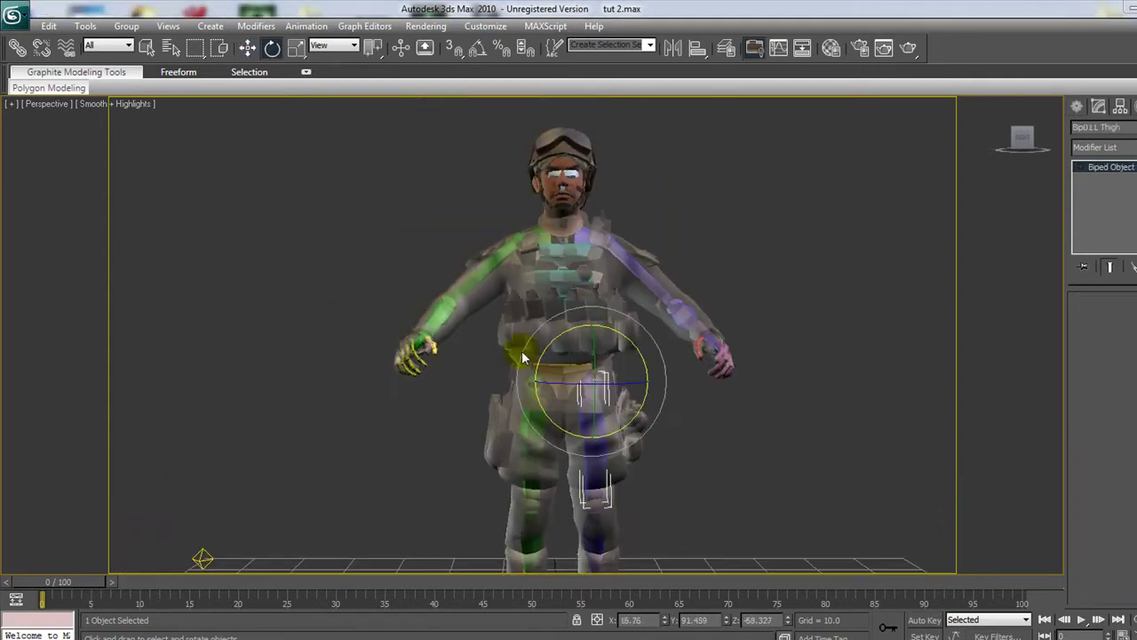
middle_drag(608, 148, 543, 229)
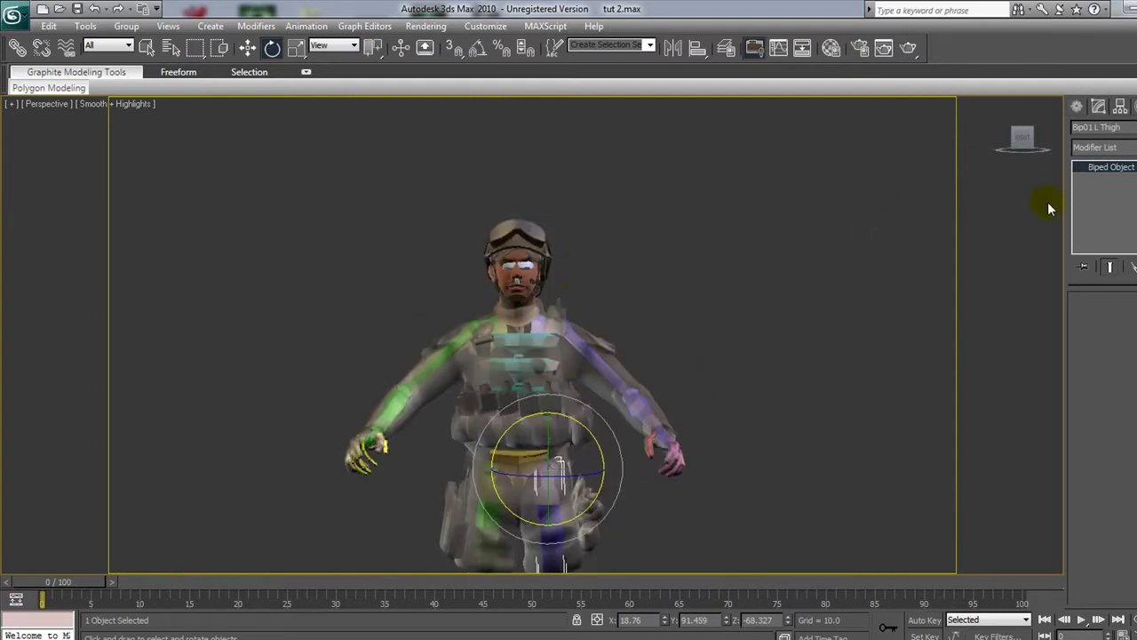
click(539, 271)
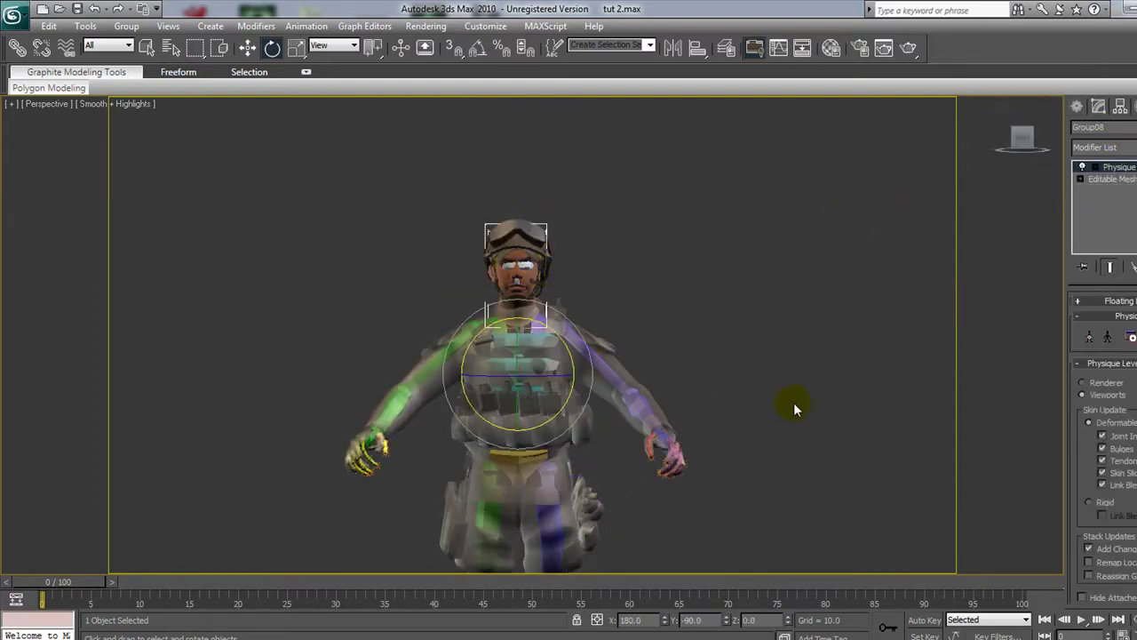
middle_drag(795, 404, 800, 310)
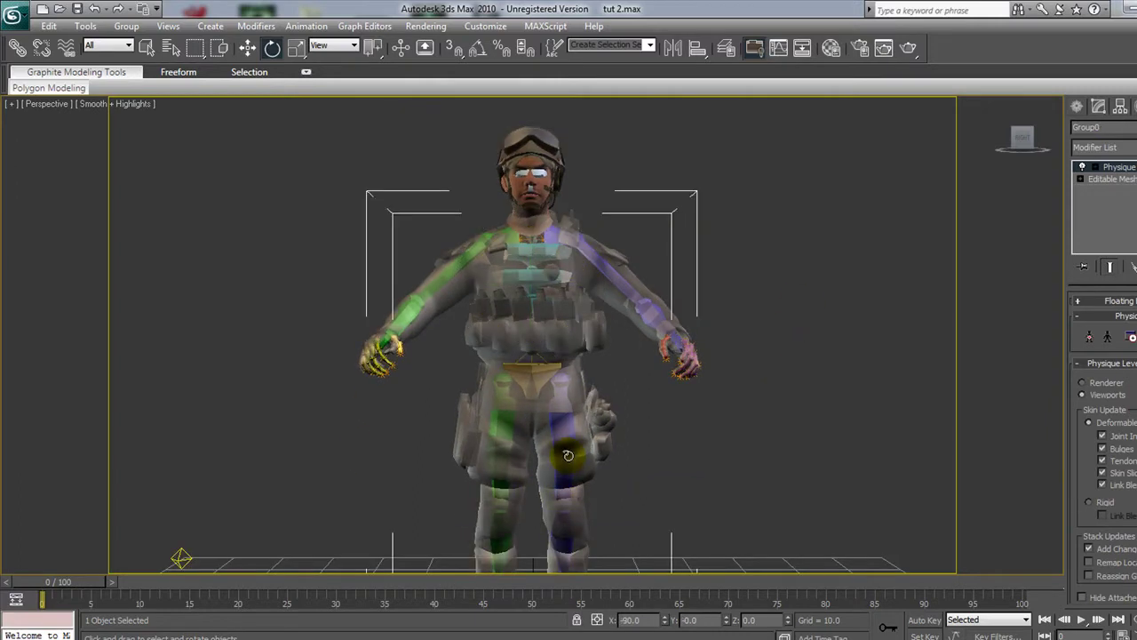
- Rotate the left thigh bone outward and upward to test how the leg mesh deforms
click(529, 406)
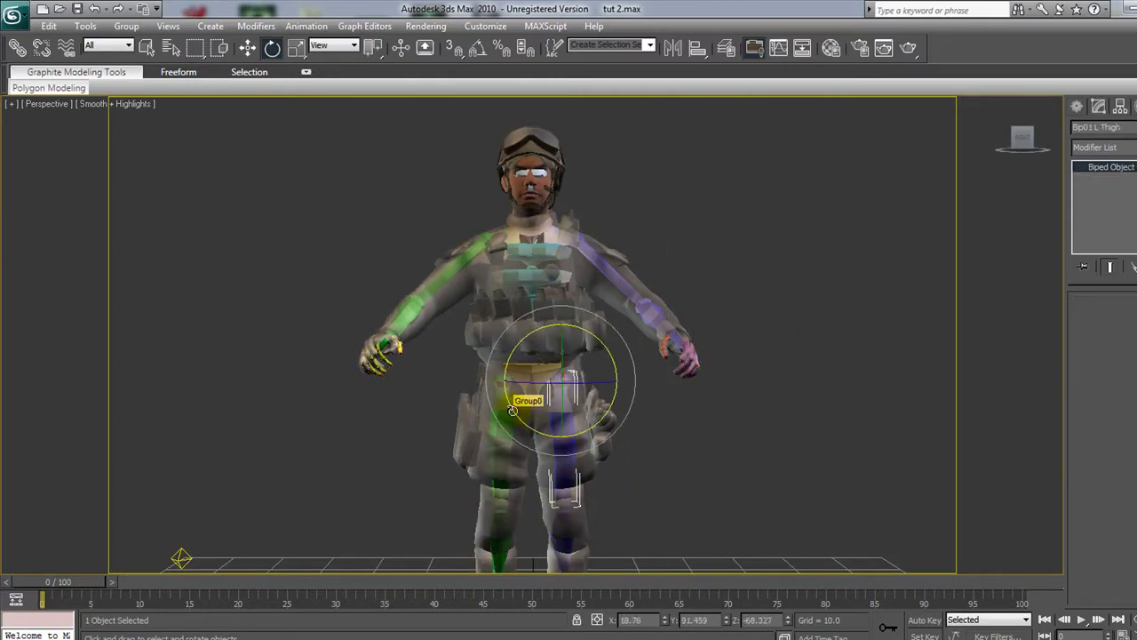
drag(513, 410, 608, 440)
middle_drag(568, 542, 578, 423)
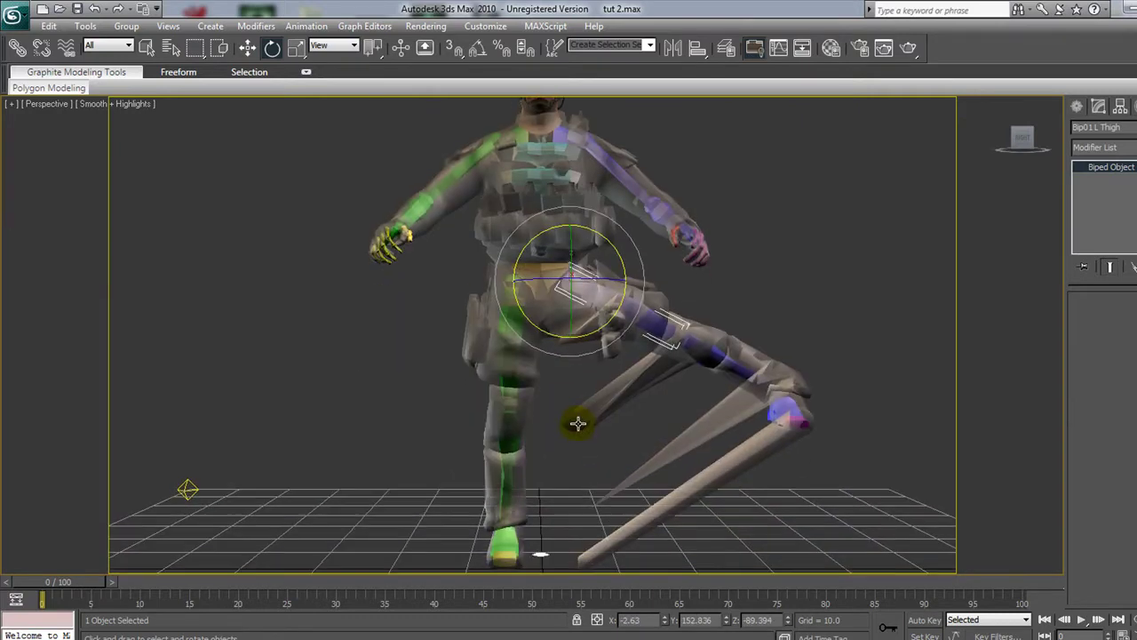
drag(561, 394, 624, 583)
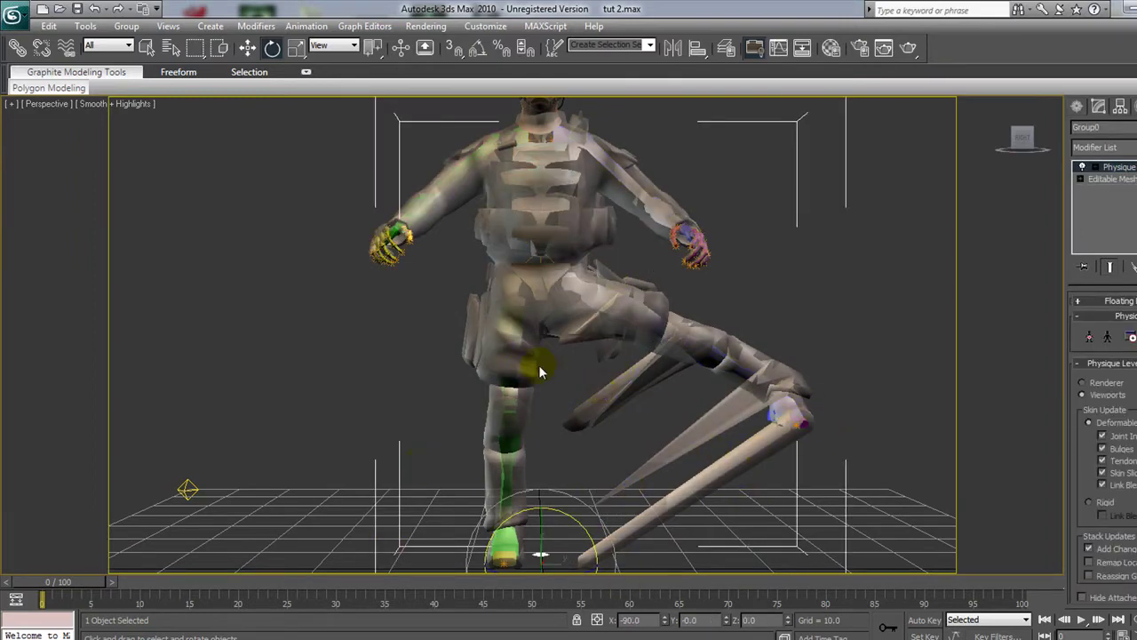
- Undo the test rotation of the left thigh bone and return to the selected body mesh
key(ctrl+z)
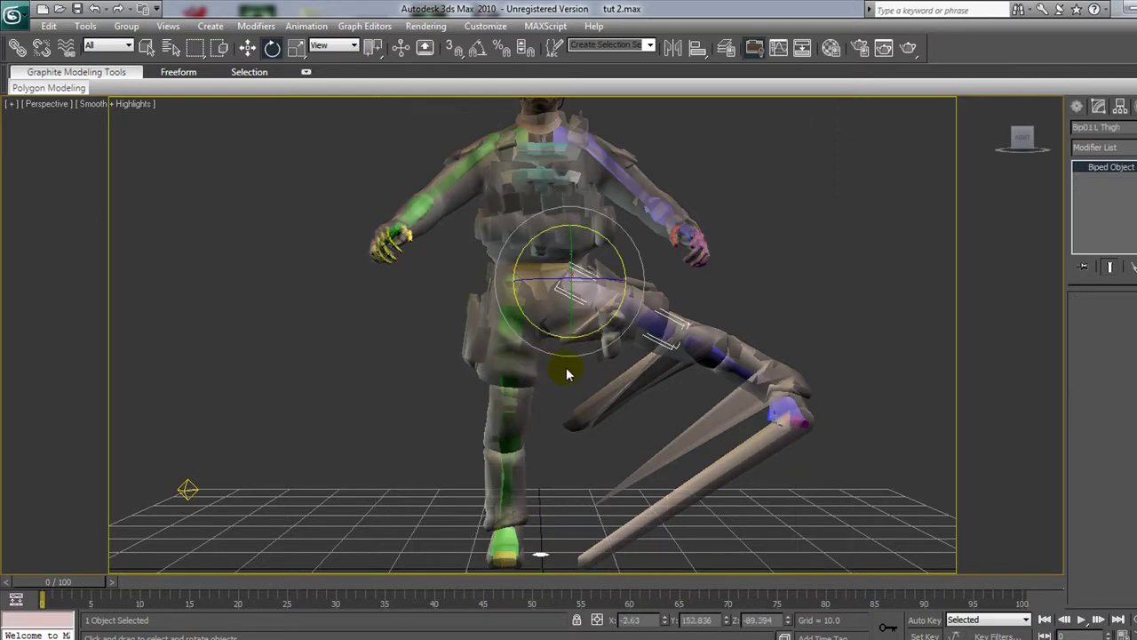
key(ctrl+z)
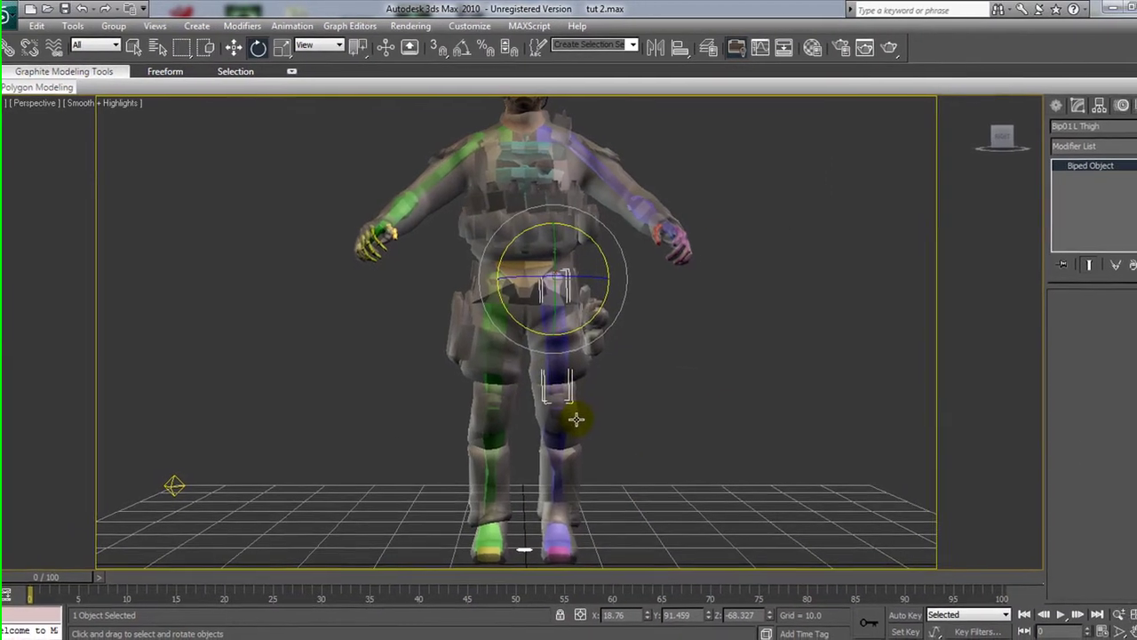
key(ctrl+z)
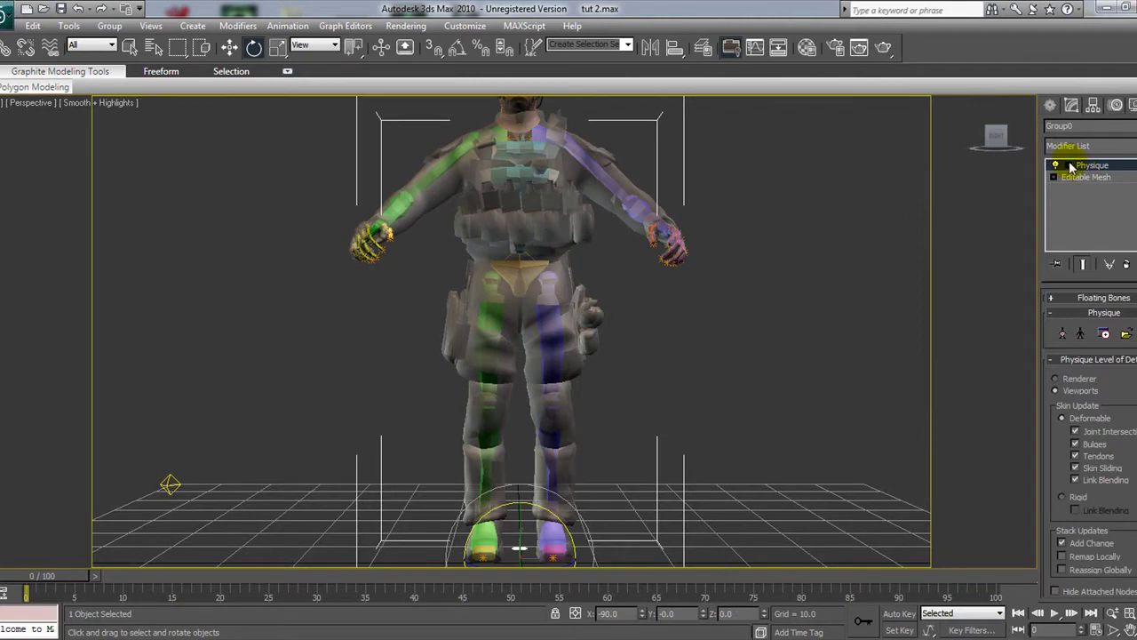
- Enter the Physique Vertex level on the body and select the vertices linked to the Bip01 L Thigh bone
click(1068, 166)
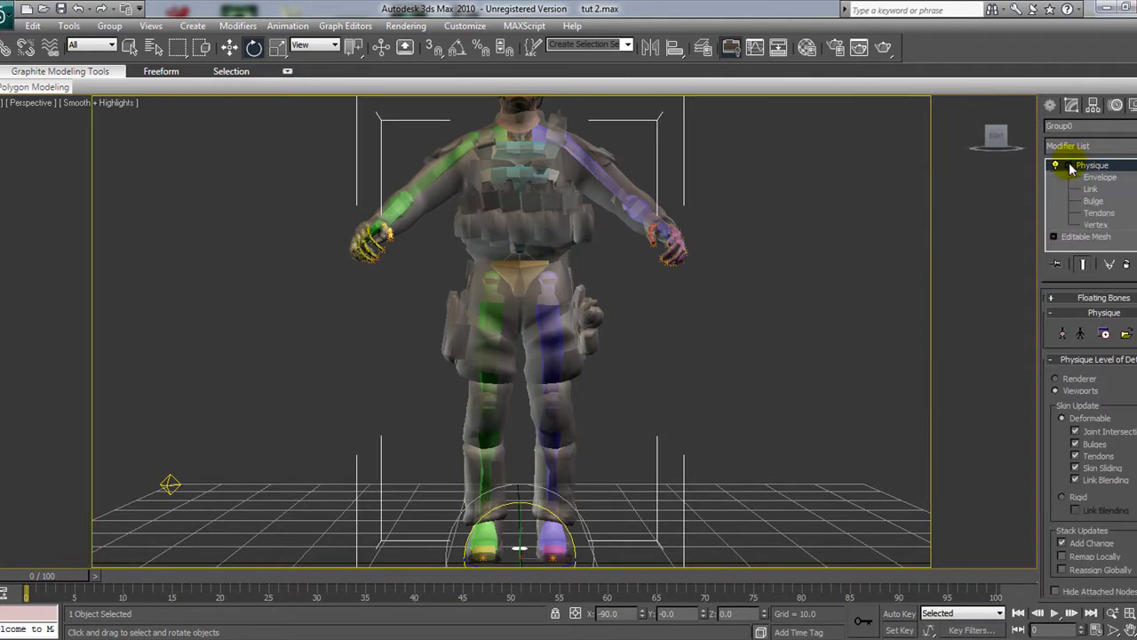
click(1096, 224)
middle_drag(609, 397, 621, 434)
click(1094, 478)
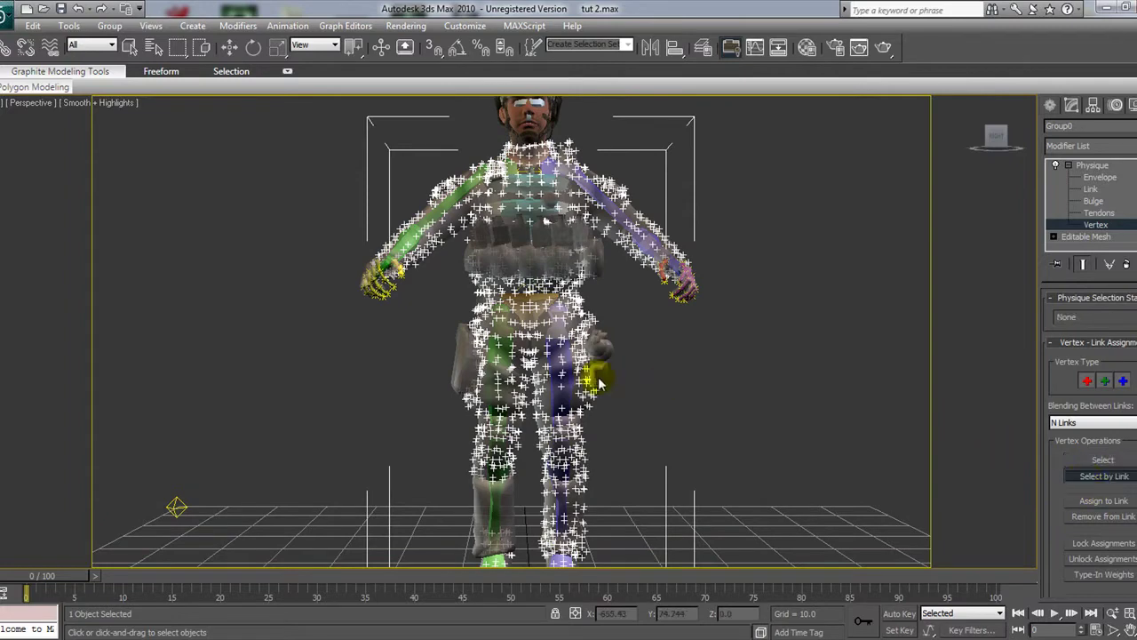
click(558, 380)
scroll(552, 397, up, 4)
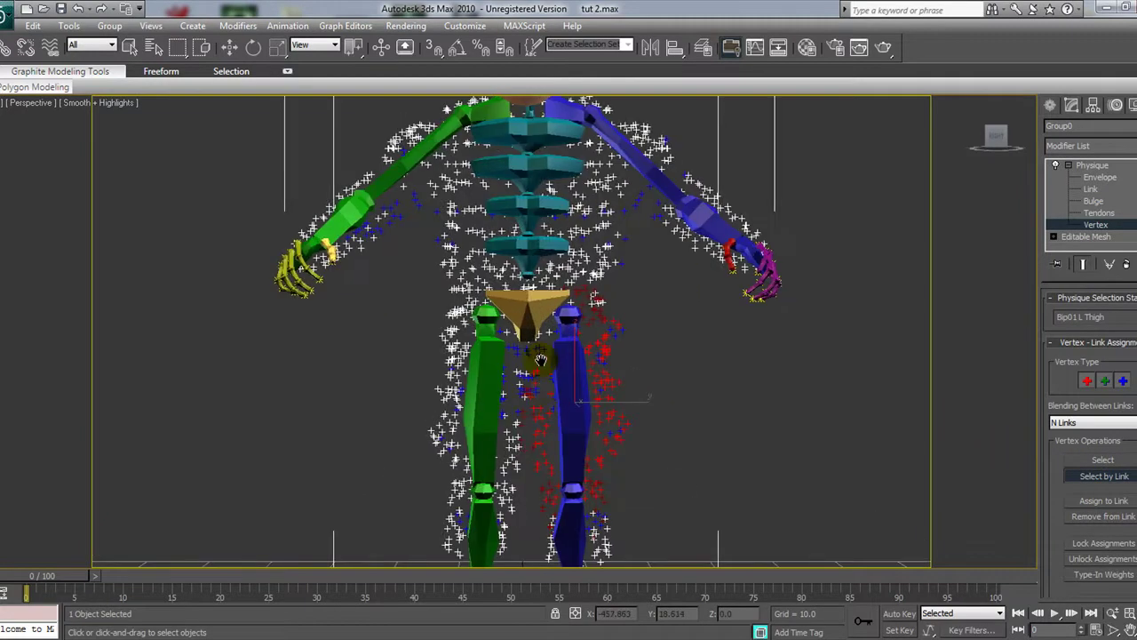
middle_drag(460, 345, 458, 247)
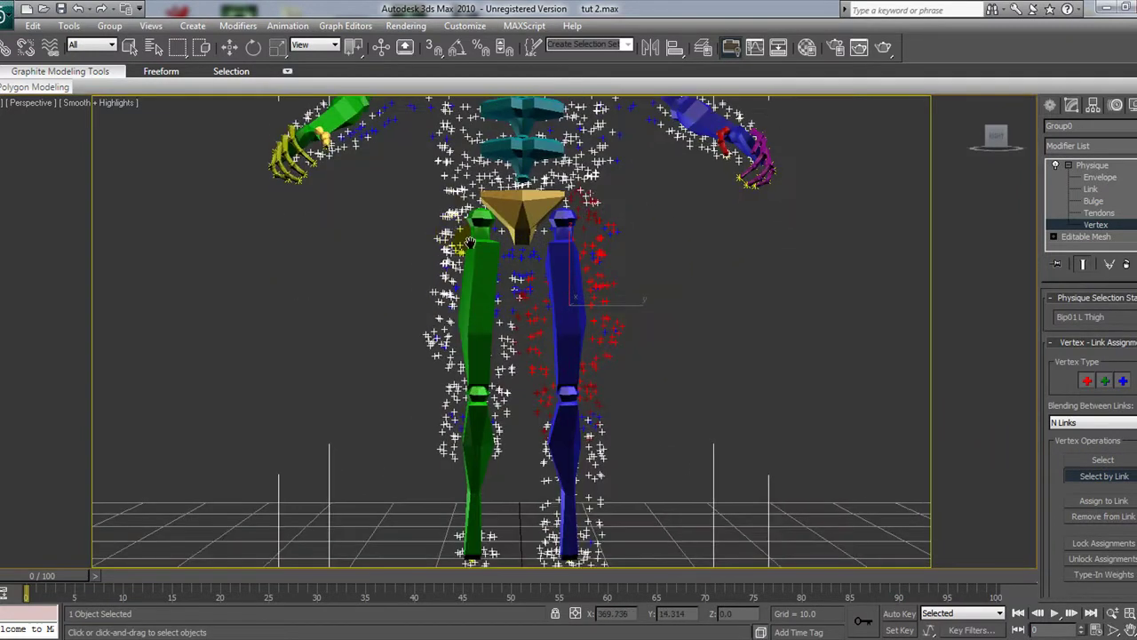
middle_drag(635, 301, 590, 383)
middle_drag(563, 326, 557, 299)
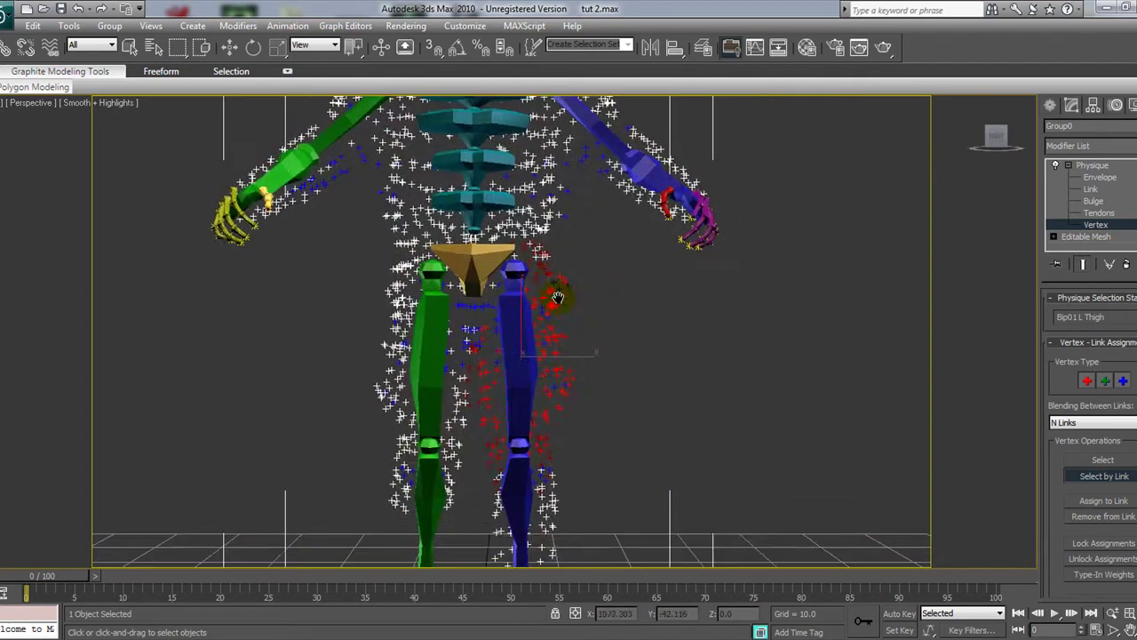
- Select the vertices around the right hip, thigh and knee and remove them from the Bip01 L Thigh link
click(1088, 461)
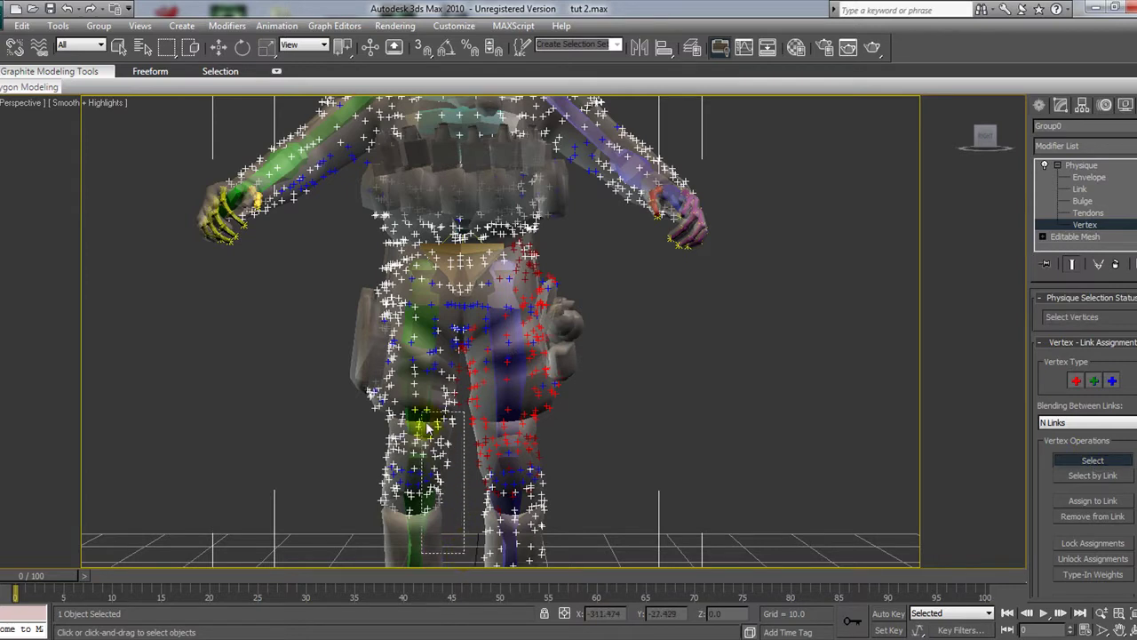
click(461, 505)
drag(419, 327, 302, 224)
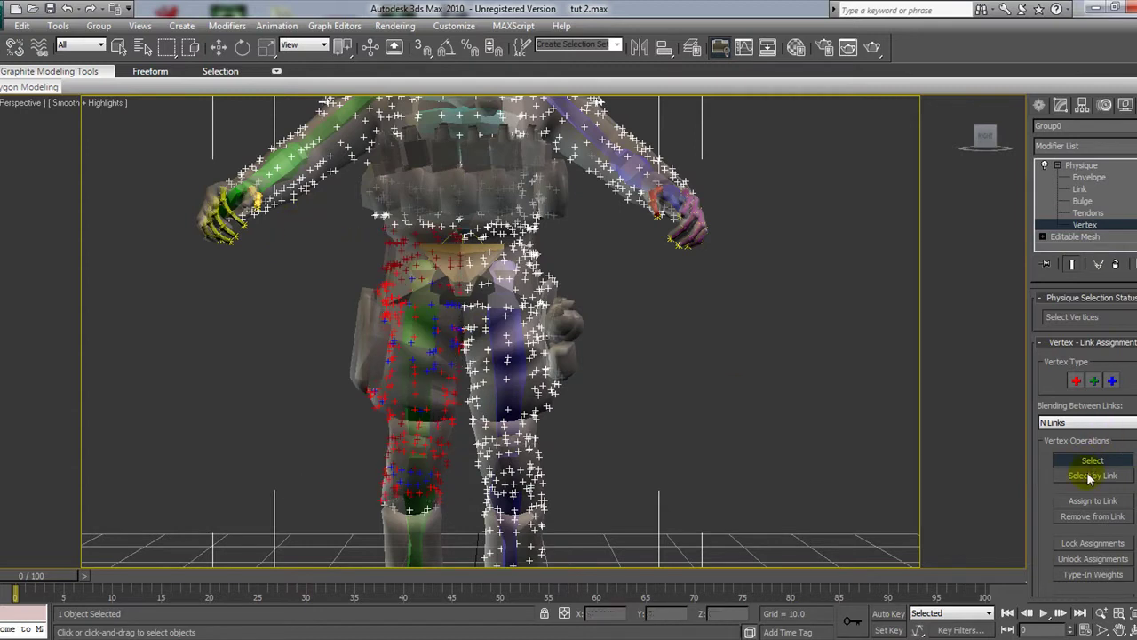
click(1110, 515)
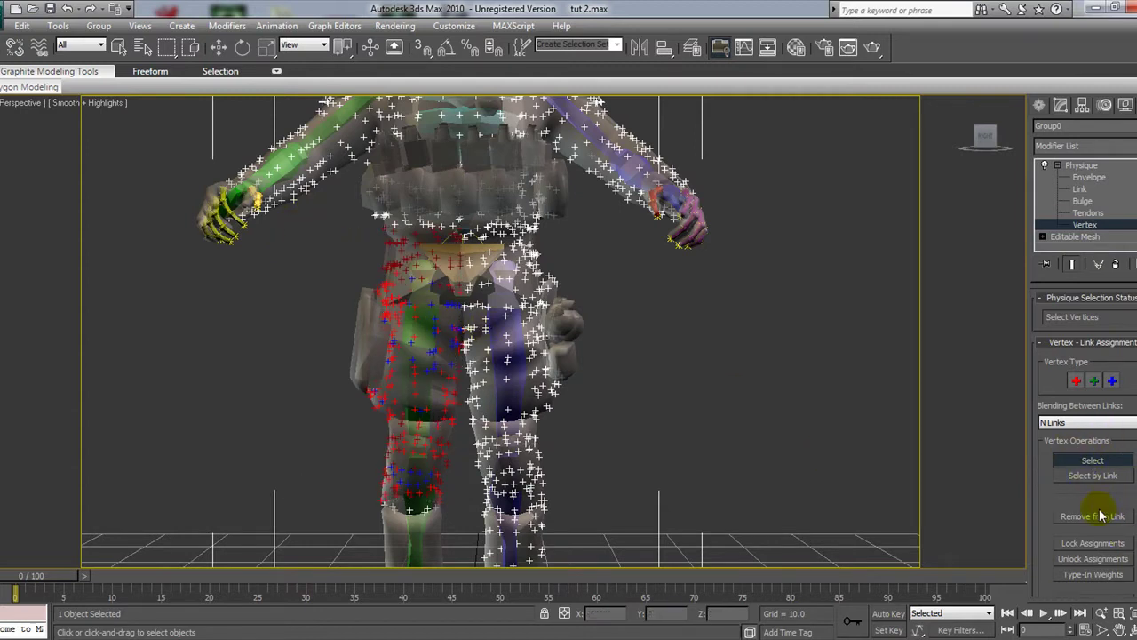
click(504, 367)
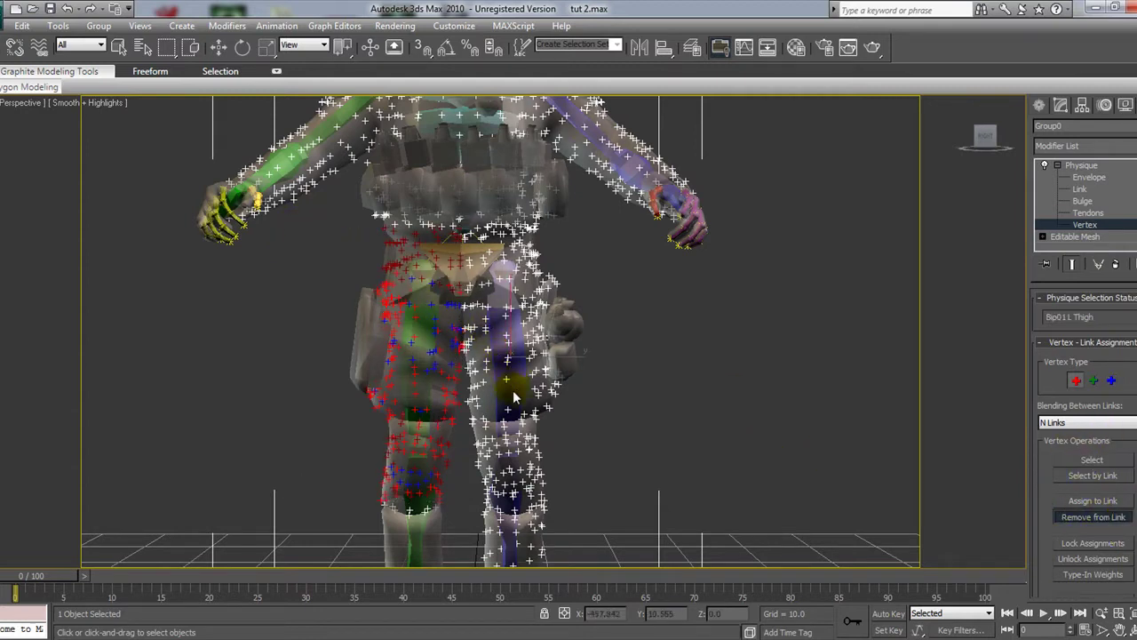
- Select the right lower-leg vertices below the knee and remove them from the Bip01 L Calf link
middle_drag(515, 392, 514, 246)
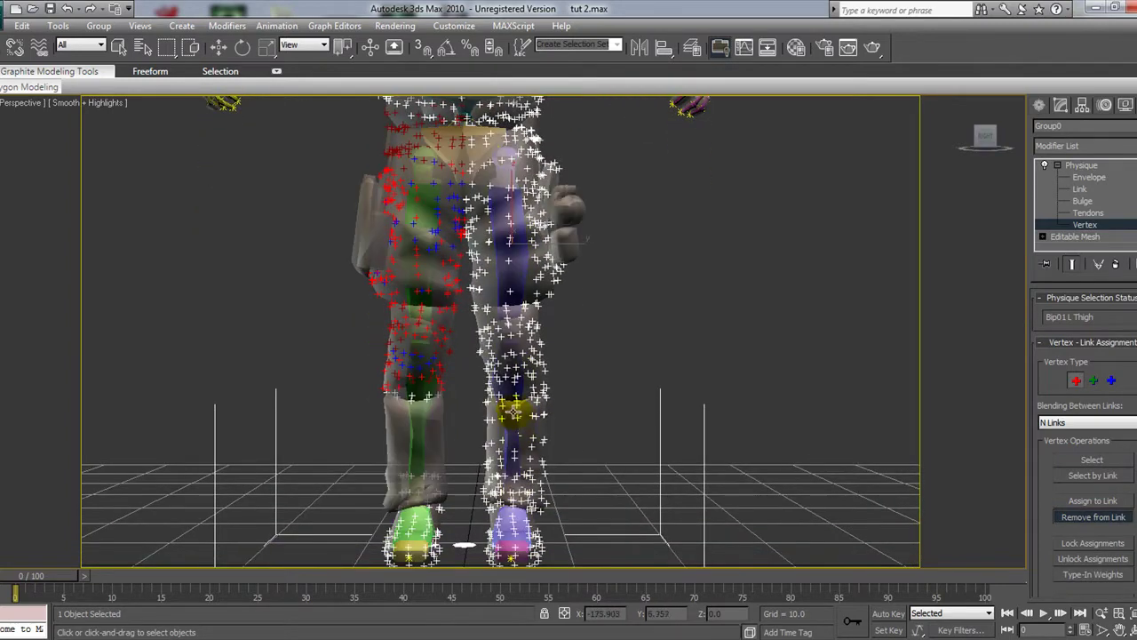
click(1090, 459)
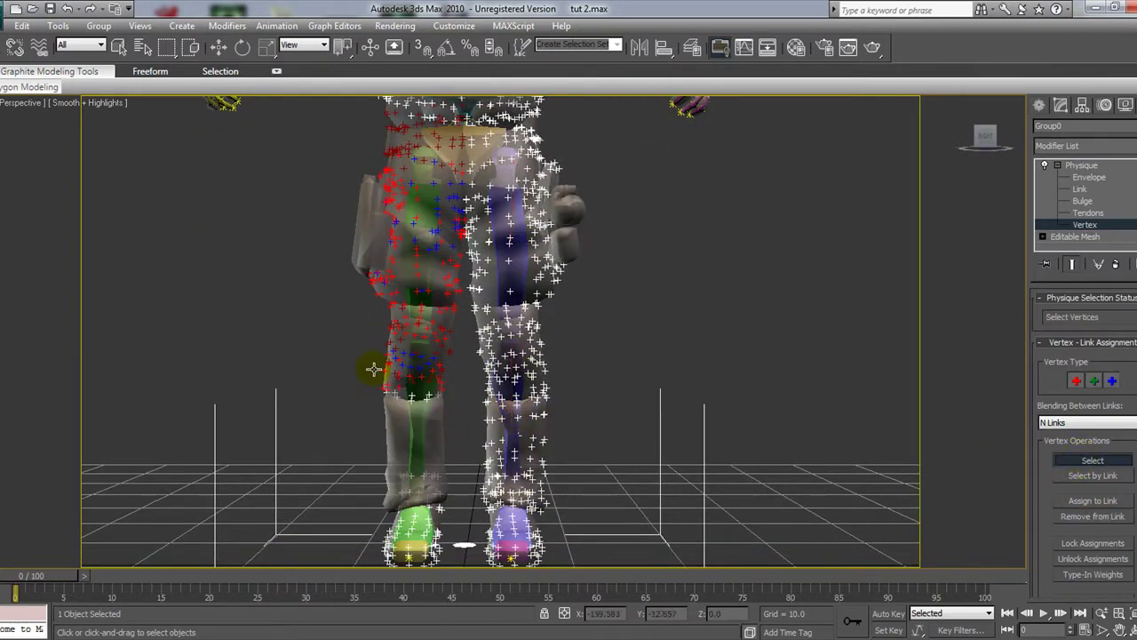
drag(342, 343, 476, 462)
click(1092, 517)
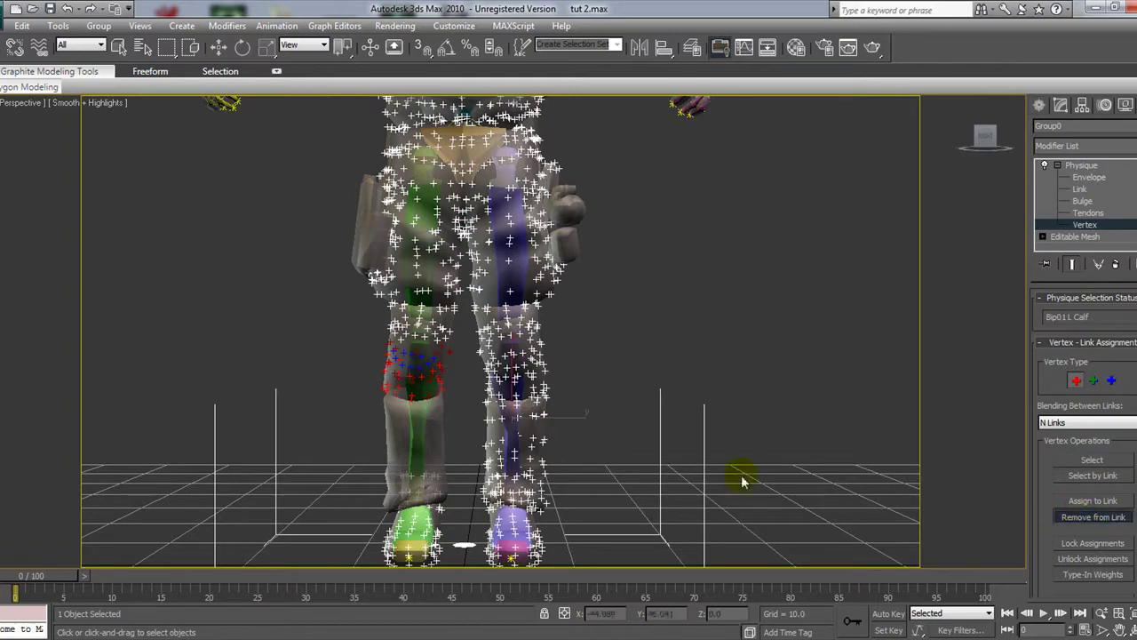
middle_drag(584, 400, 589, 335)
middle_drag(830, 339, 805, 504)
middle_drag(645, 341, 664, 303)
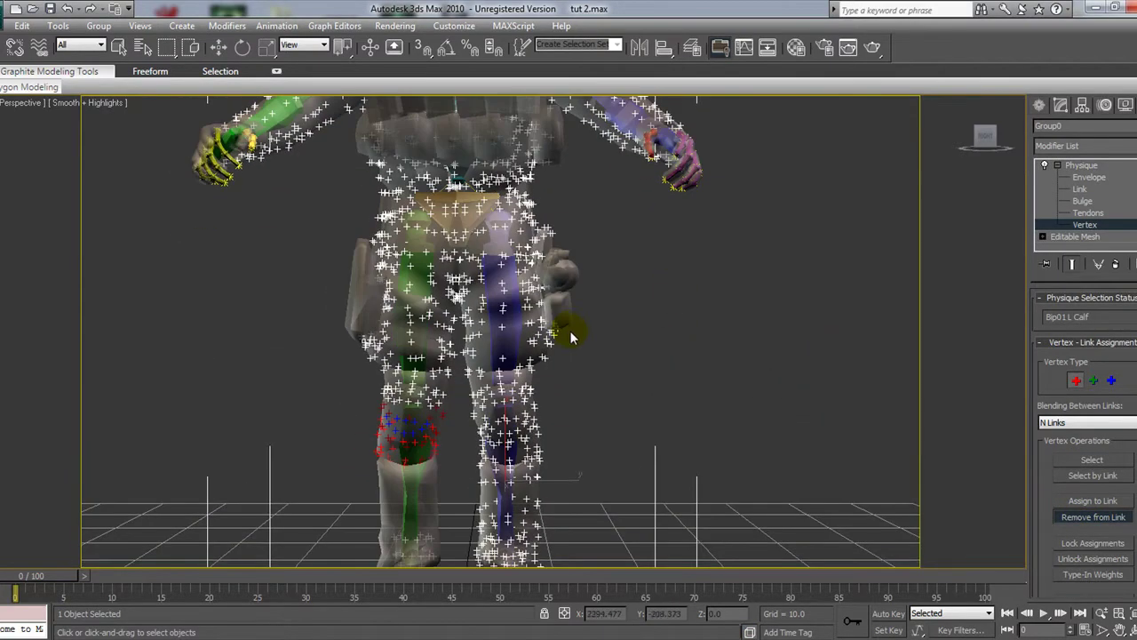
- Select the vertices linked to the Bip01 L Thigh bone to check its remaining assignments
middle_drag(618, 386, 636, 417)
click(1090, 468)
middle_drag(569, 428, 572, 336)
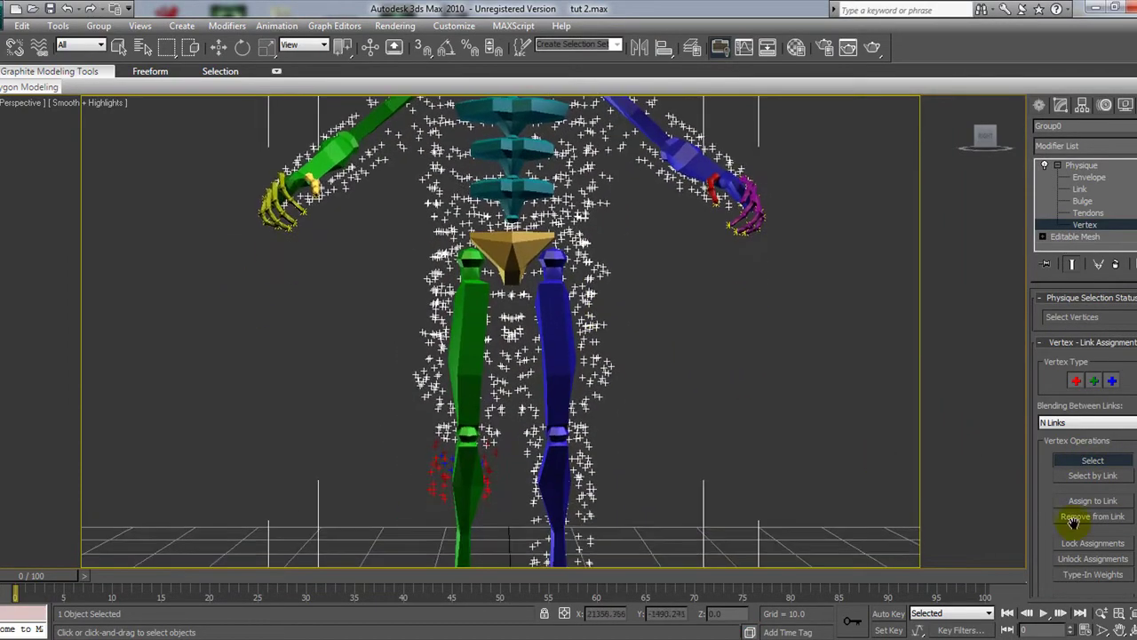
click(1074, 472)
click(1075, 474)
click(553, 368)
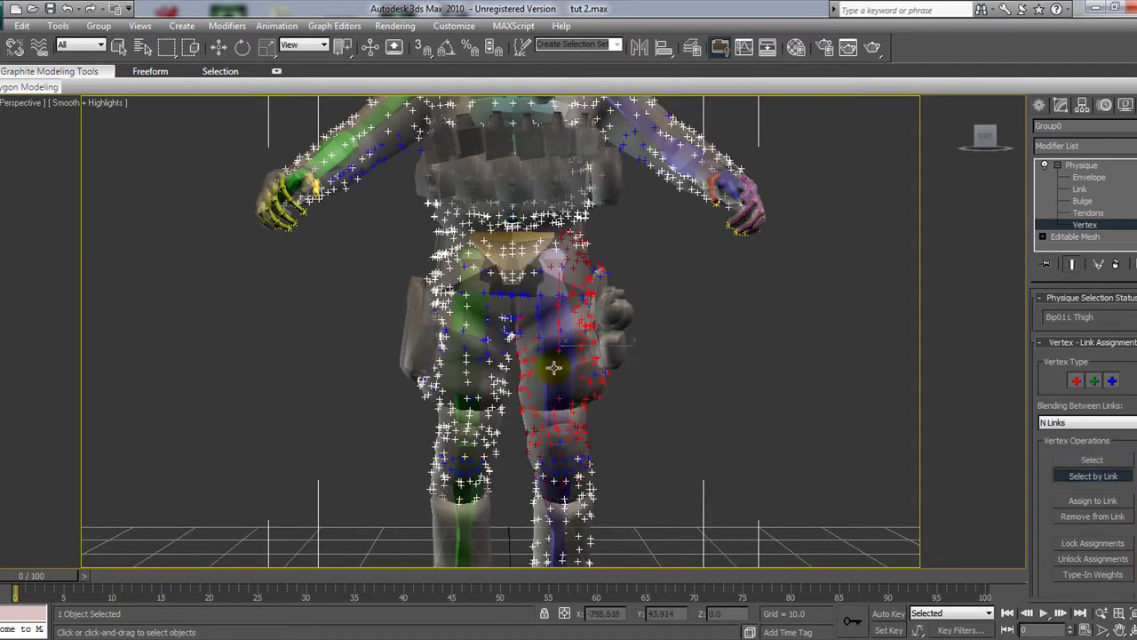
- Select the vertices around the left hip and thigh down to the knee and assign them to the Bip01 L Thigh link
middle_drag(591, 373, 499, 211)
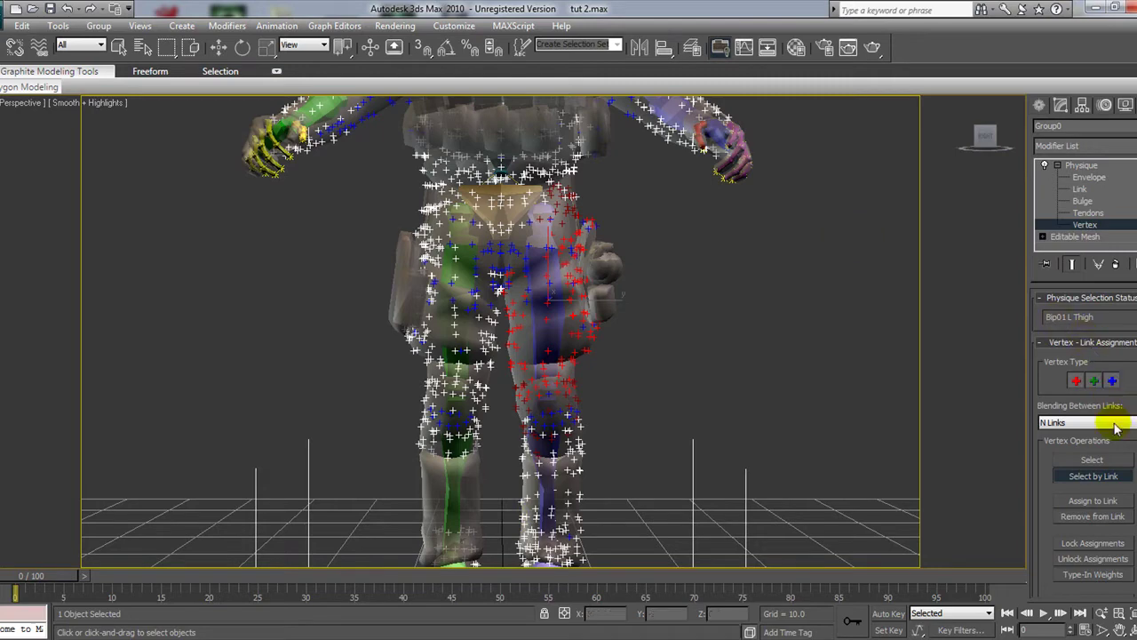
click(1092, 460)
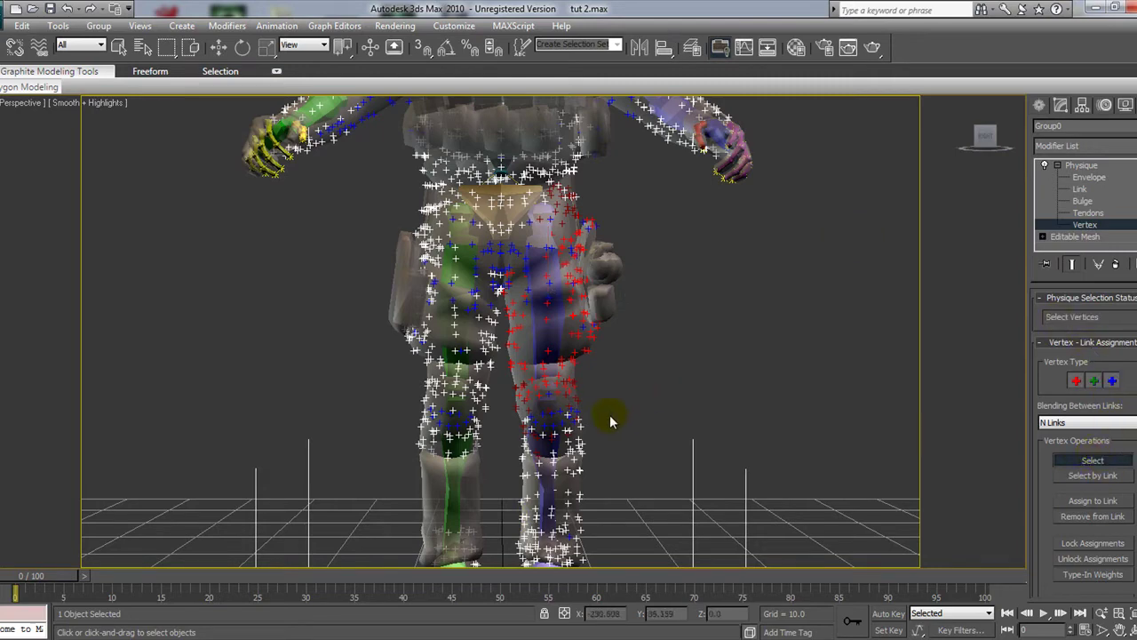
drag(610, 411, 501, 171)
click(1093, 500)
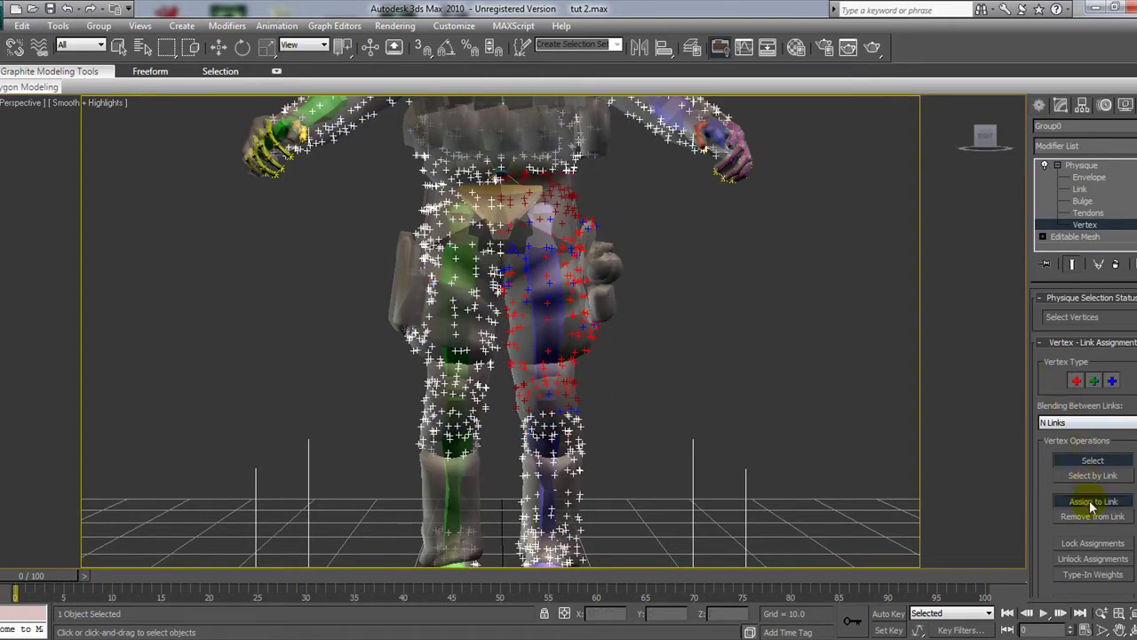
click(570, 318)
click(544, 321)
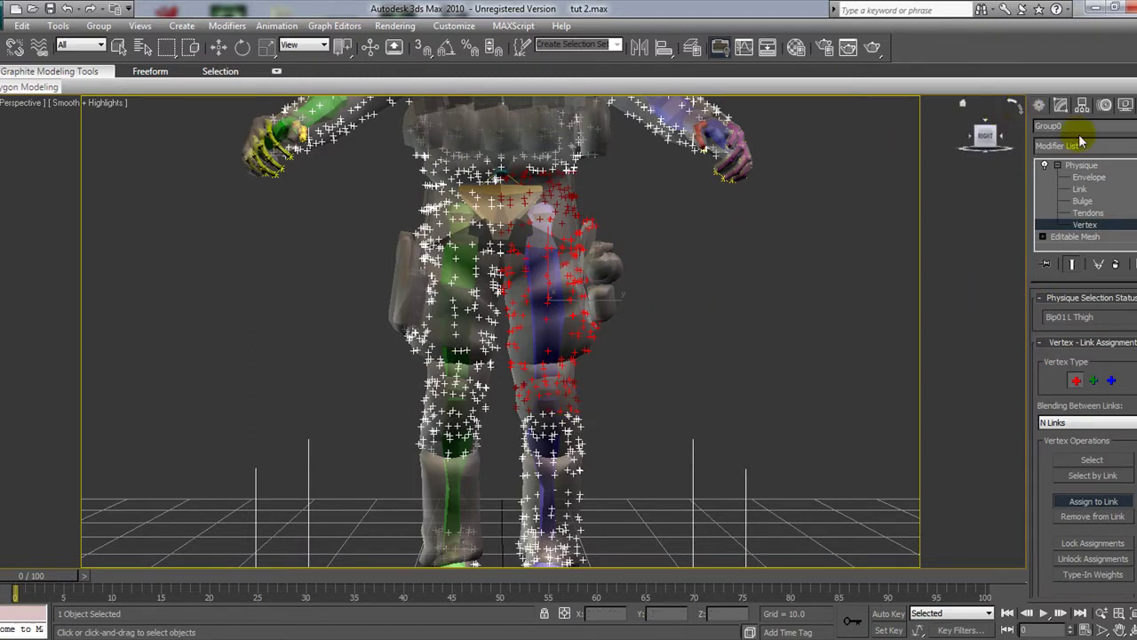
- Leave the Vertex level, rotate the left thigh bone outward to test the leg deformation, and undo the rotation
click(1080, 166)
click(794, 368)
click(547, 325)
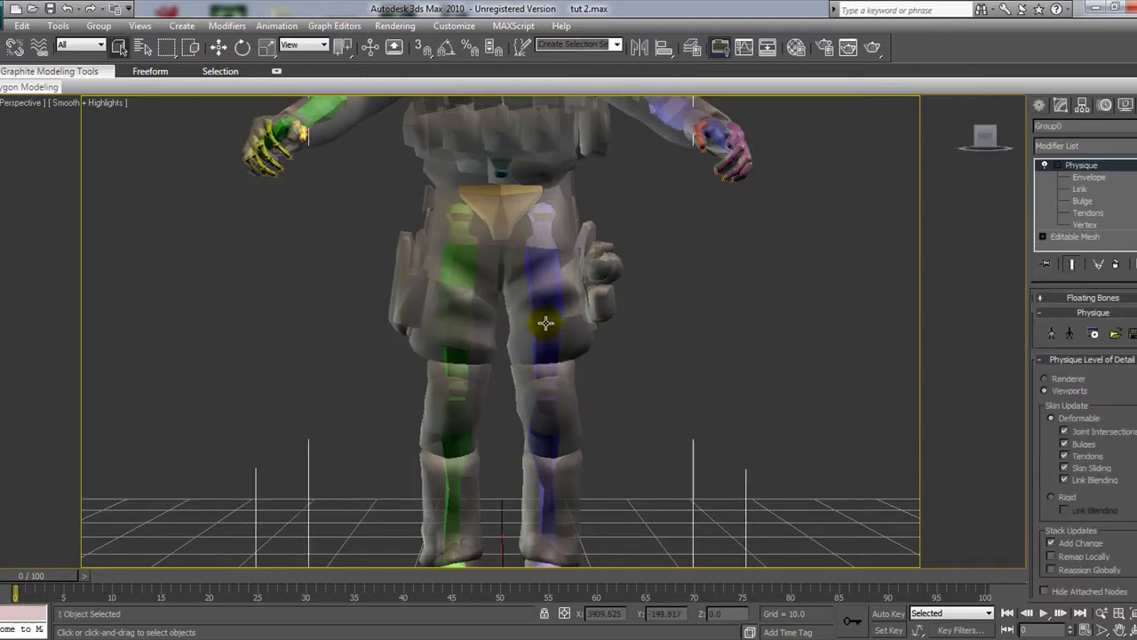
click(546, 323)
click(242, 48)
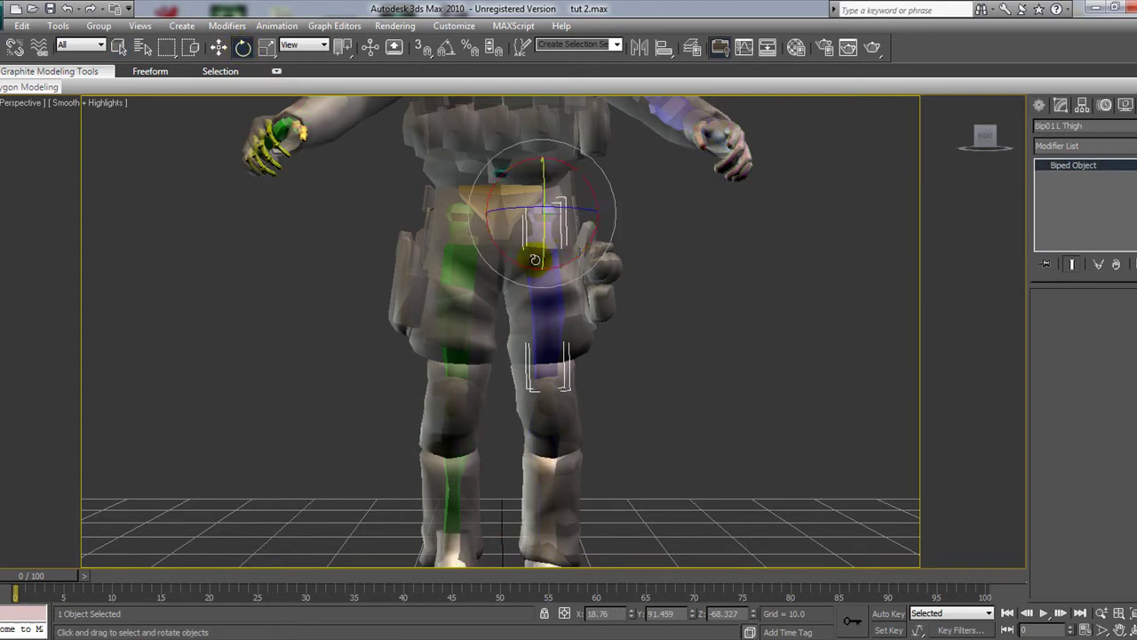
drag(515, 262, 582, 272)
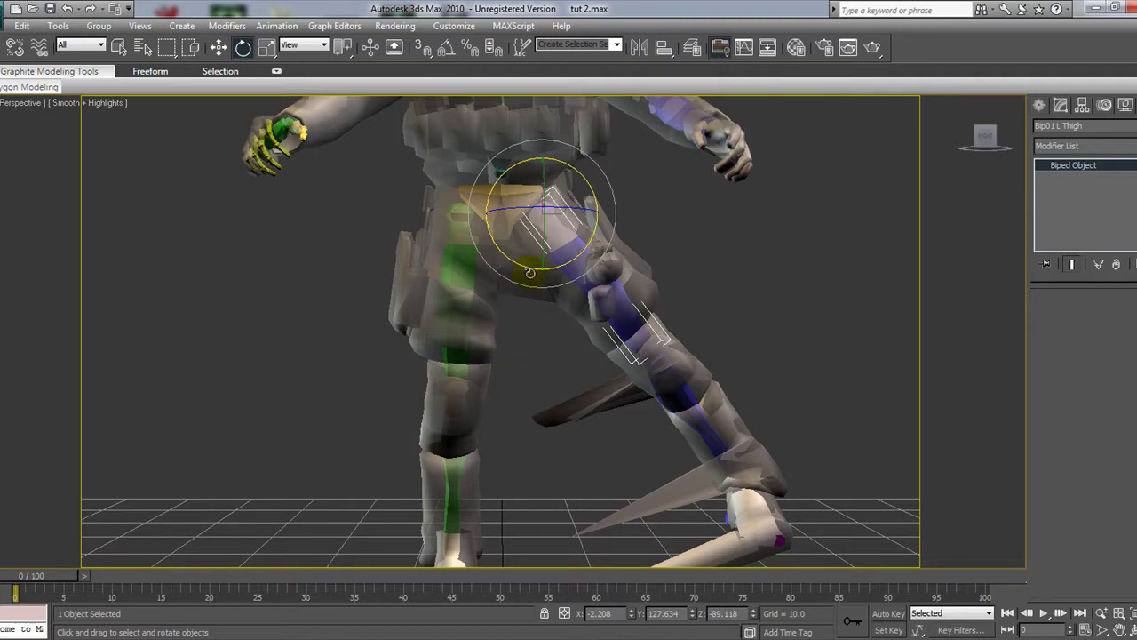
middle_drag(534, 353, 520, 270)
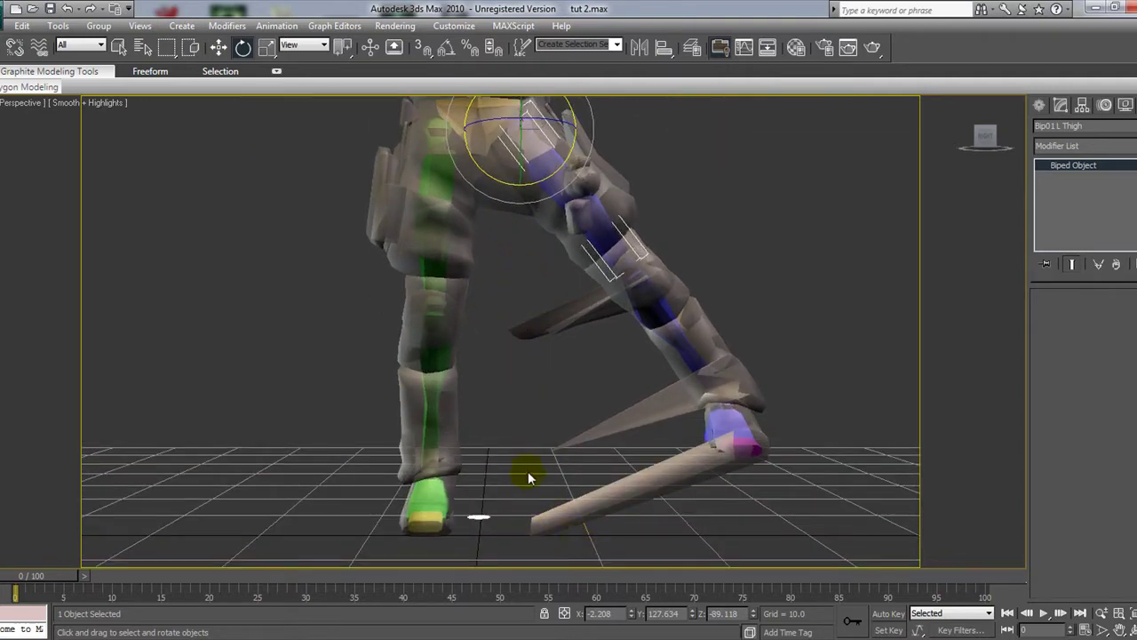
key(ctrl+z)
- Reselect the body at the Physique Vertex level and assign the left lower-leg vertices to the Bip01 L Calf link
click(559, 405)
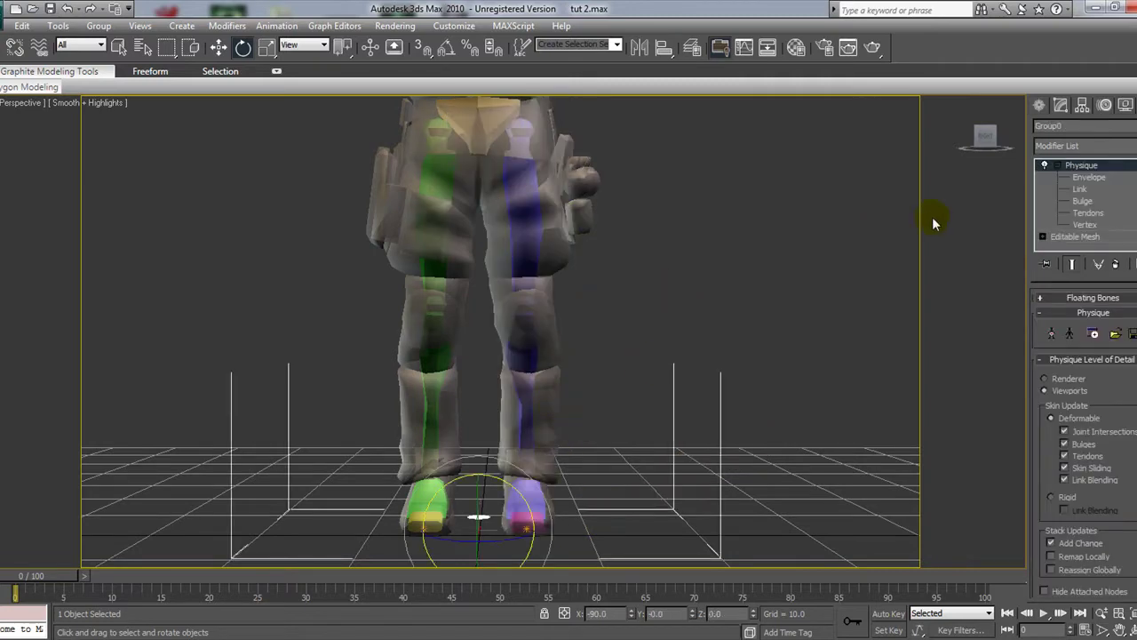
click(1085, 225)
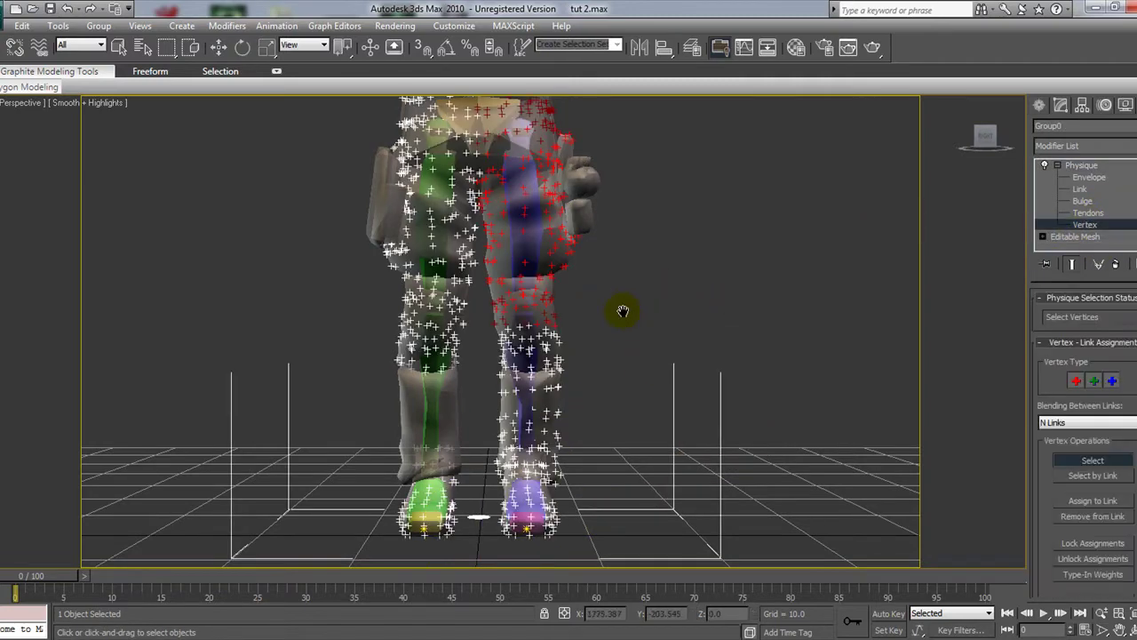
middle_drag(623, 311, 614, 260)
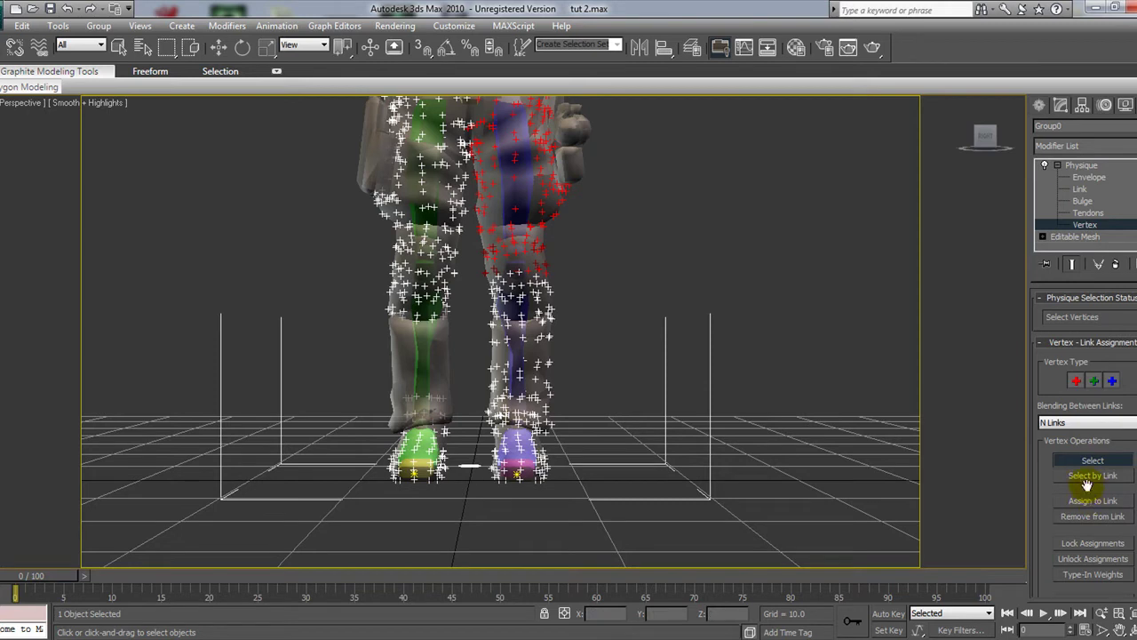
drag(478, 265, 575, 436)
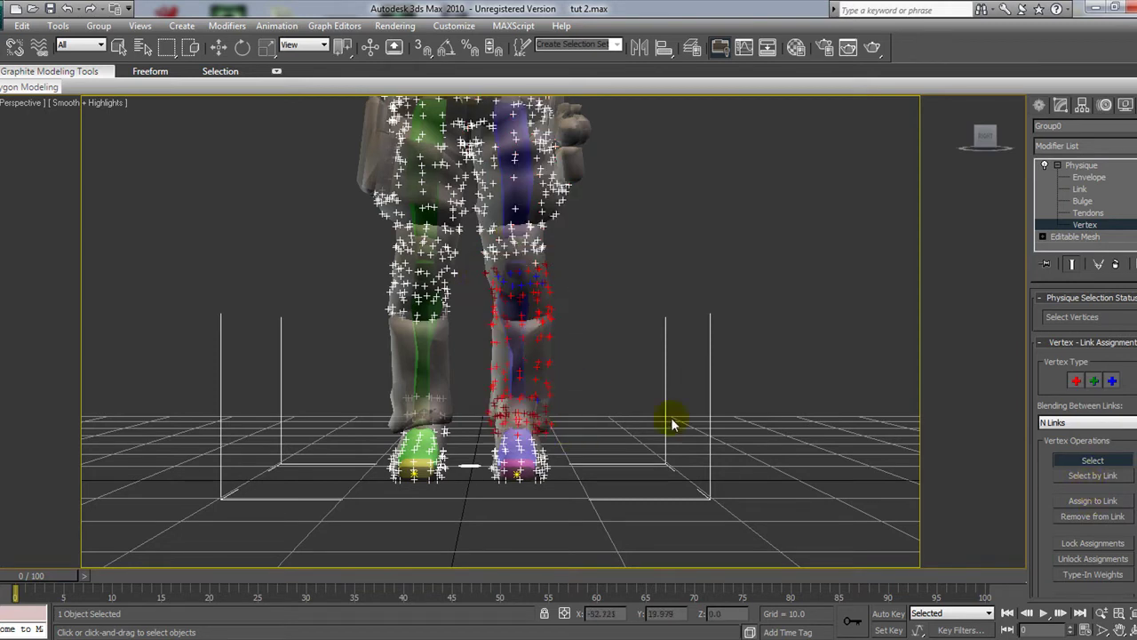
click(1084, 502)
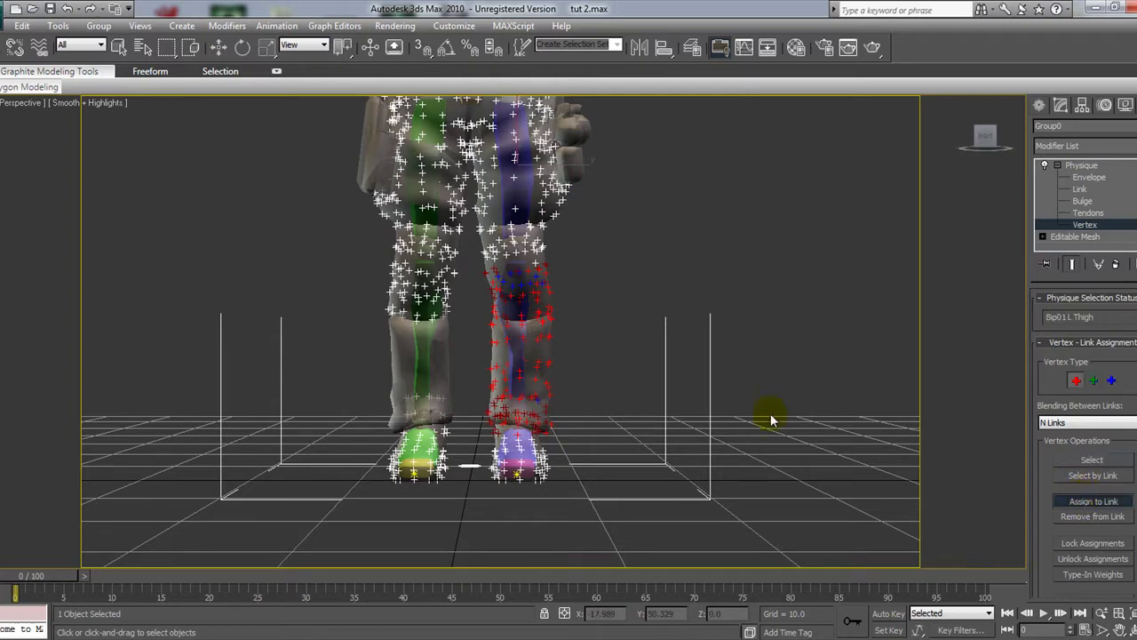
click(517, 349)
- Exit the Vertex level, swing the left thigh bone outward again to check the lower leg, and undo the rotation
click(1099, 167)
middle_drag(647, 250, 660, 381)
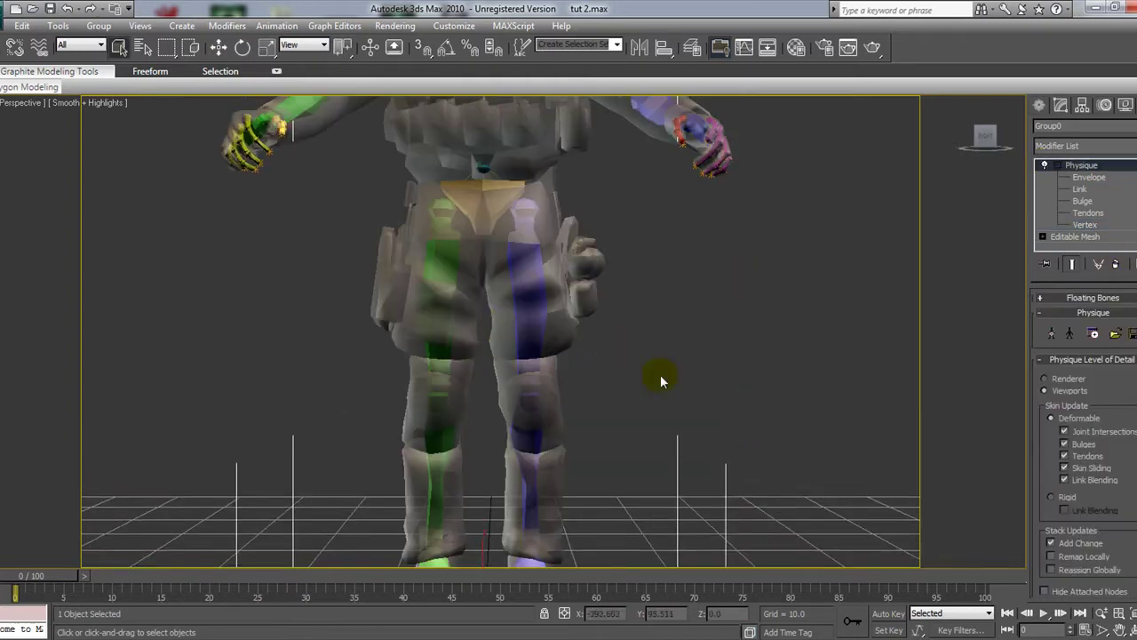
click(537, 298)
key(w)
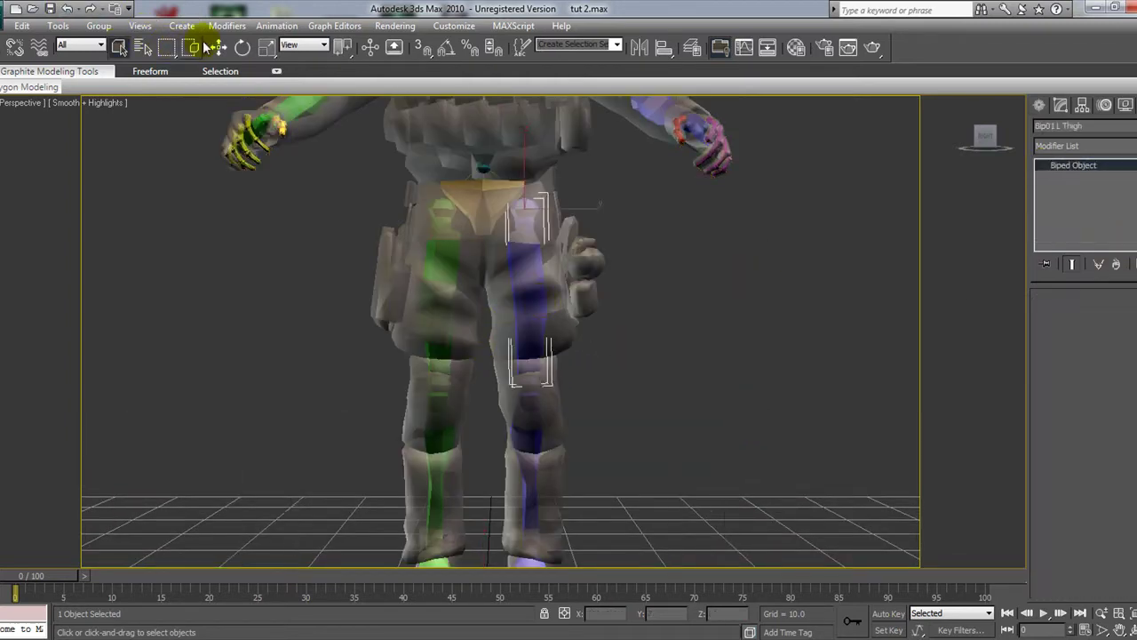
key(e)
drag(501, 260, 549, 283)
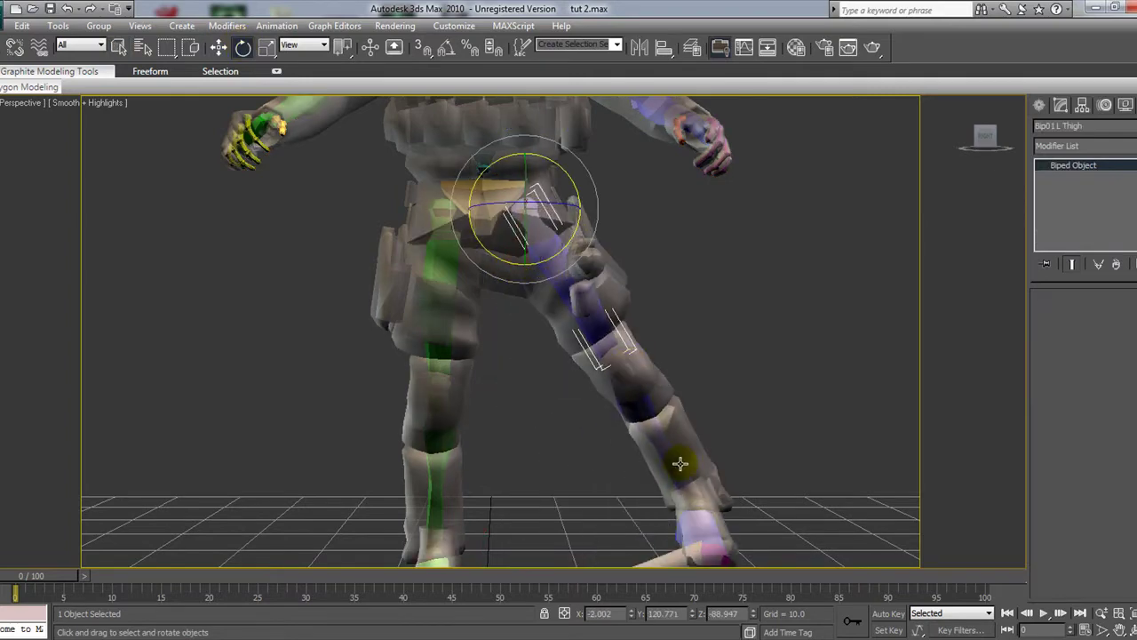
middle_drag(680, 464, 658, 365)
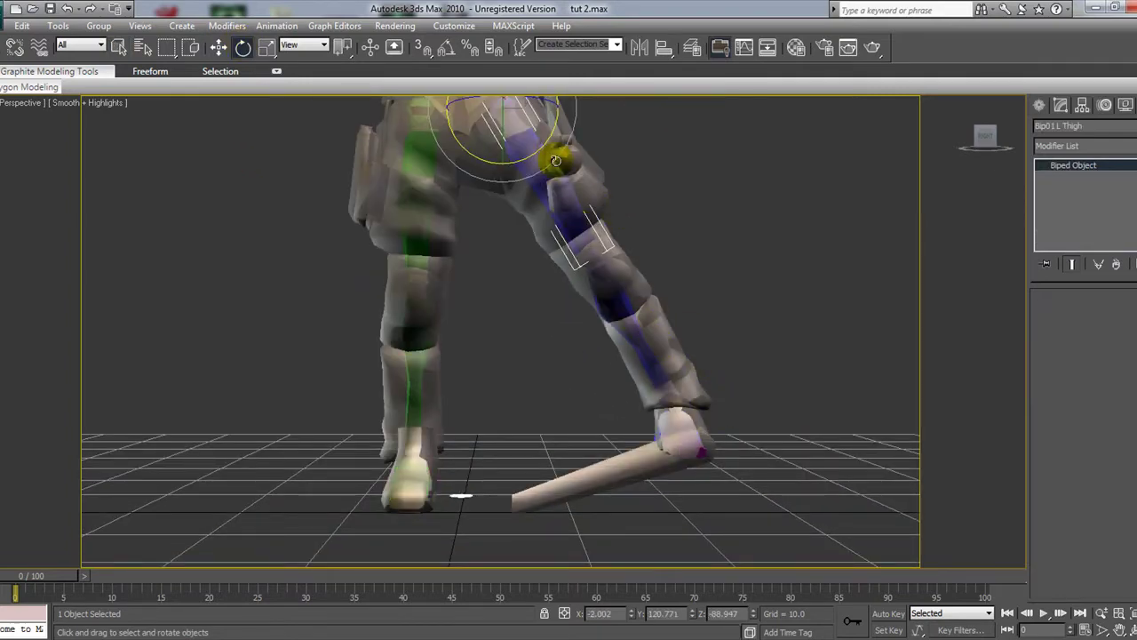
middle_drag(620, 216, 544, 261)
key(ctrl+z)
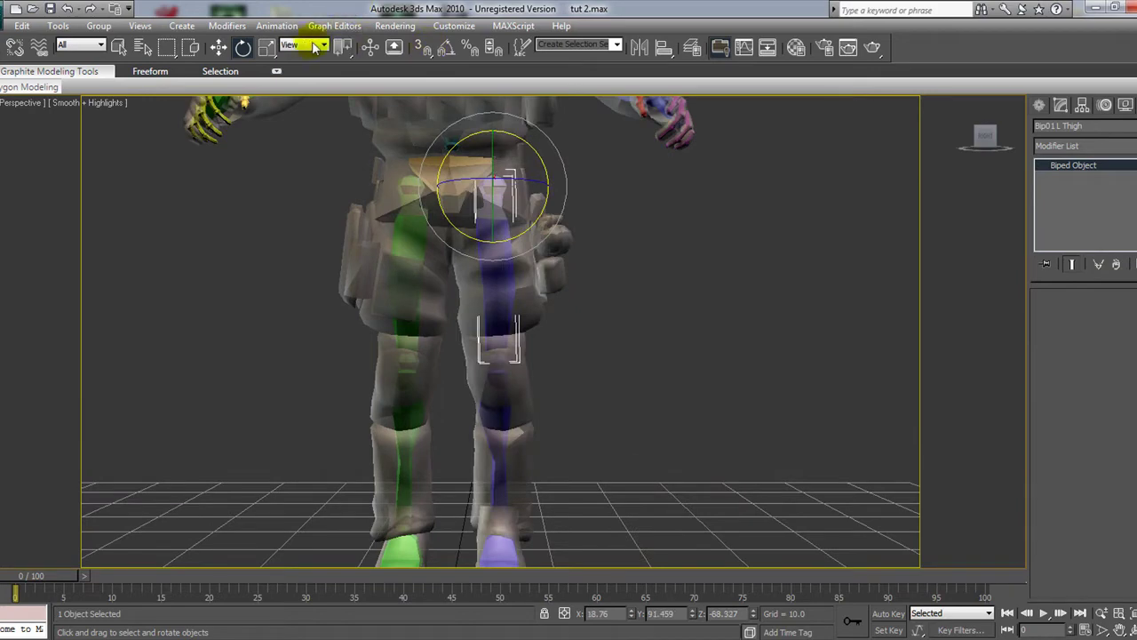
- Set the reference coordinate system to Local and rotate the left thigh bone forward in a side view
click(305, 45)
click(293, 96)
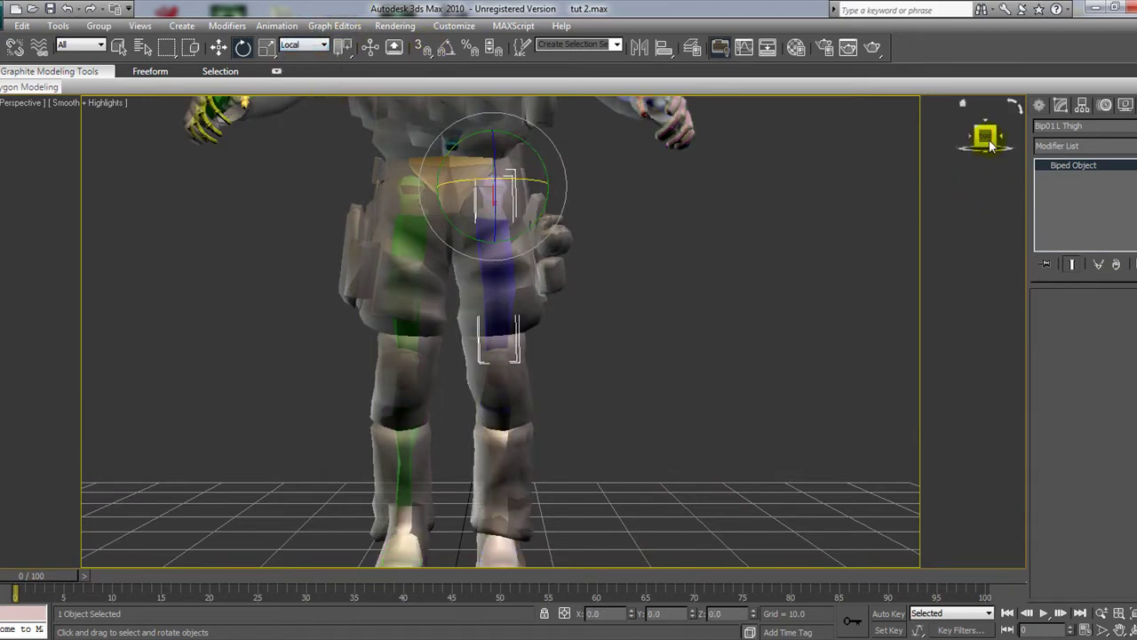
click(989, 144)
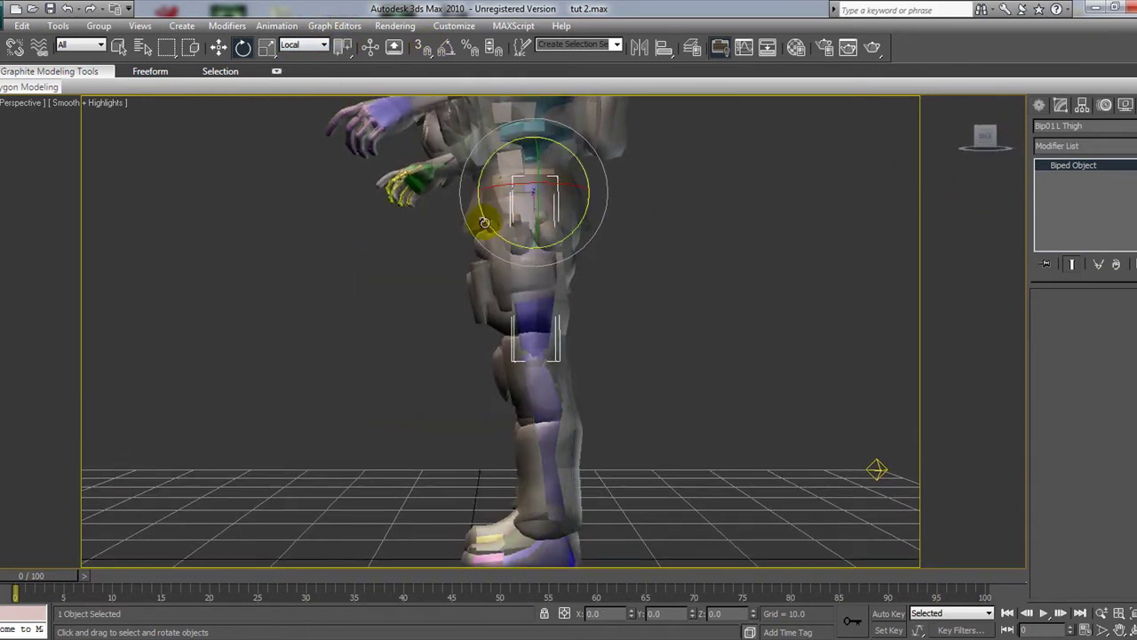
drag(513, 199, 445, 184)
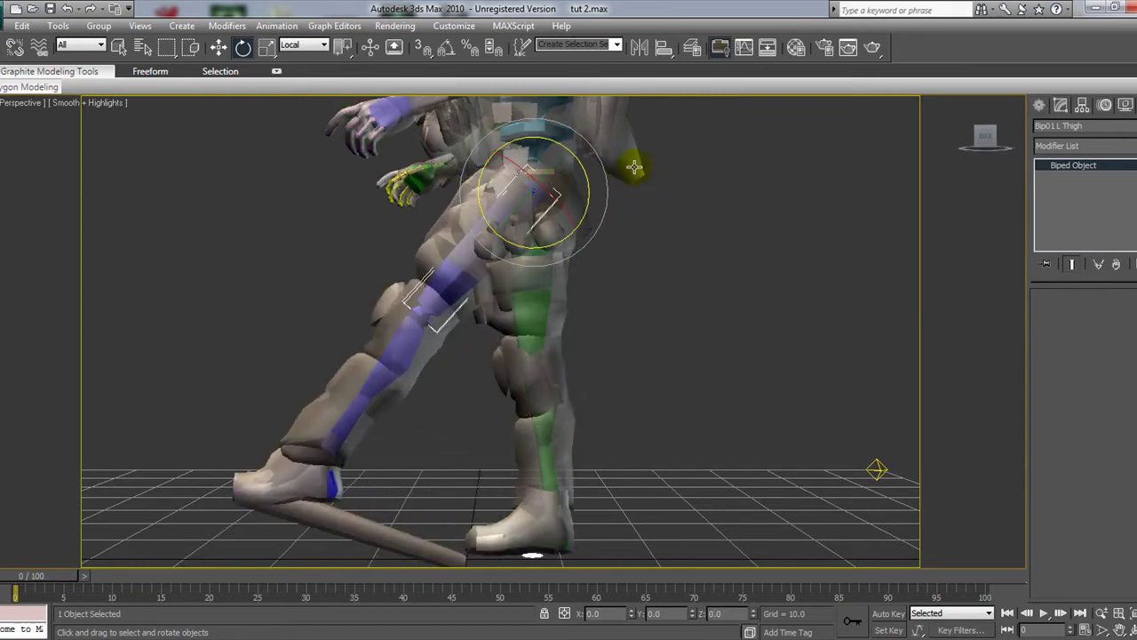
- Rotate the Bip01 L Calf bone backward to test how the left knee bends
click(401, 337)
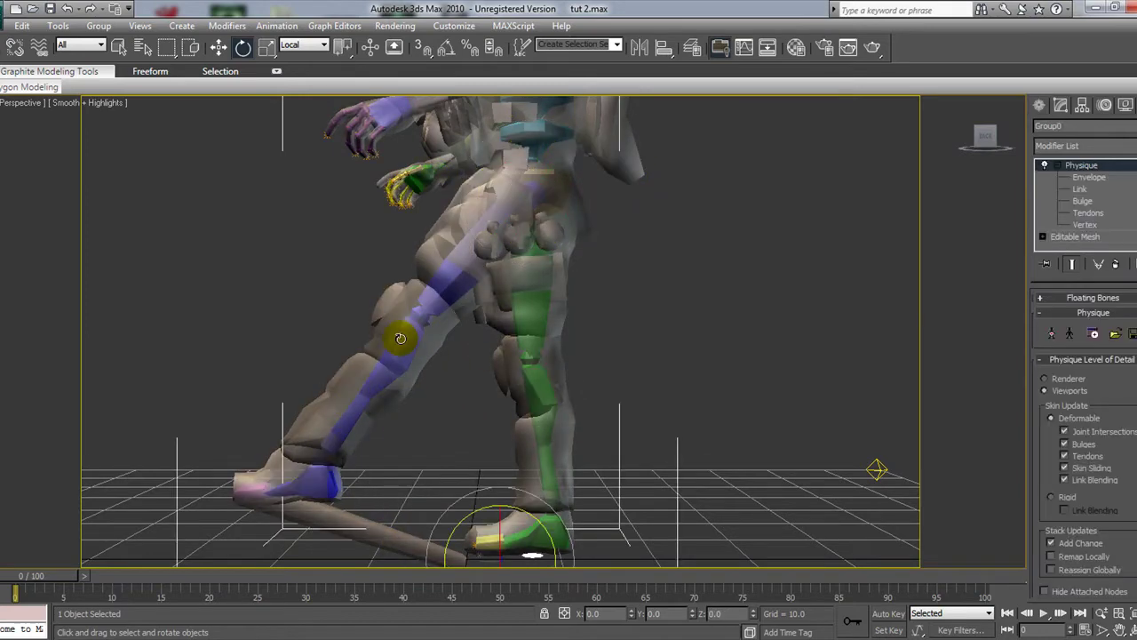
click(378, 334)
drag(371, 337, 387, 376)
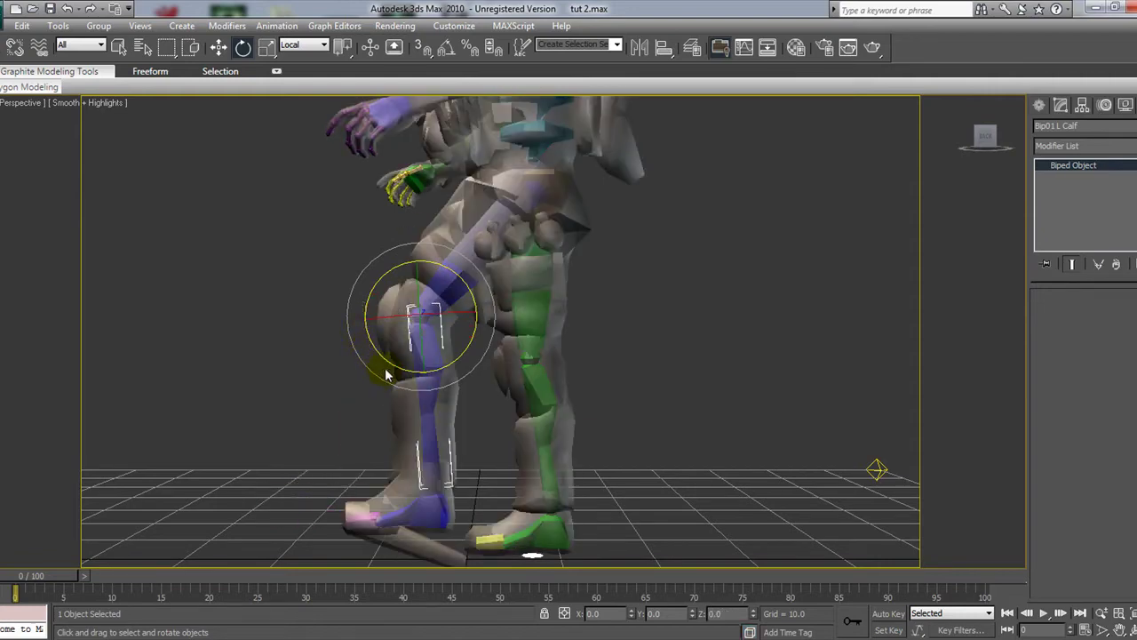
- Undo the test rotations of the left calf and thigh bones and return to the body mesh in a front view
key(ctrl+z)
key(ctrl+z)
key(ctrl+z)
key(ctrl+z)
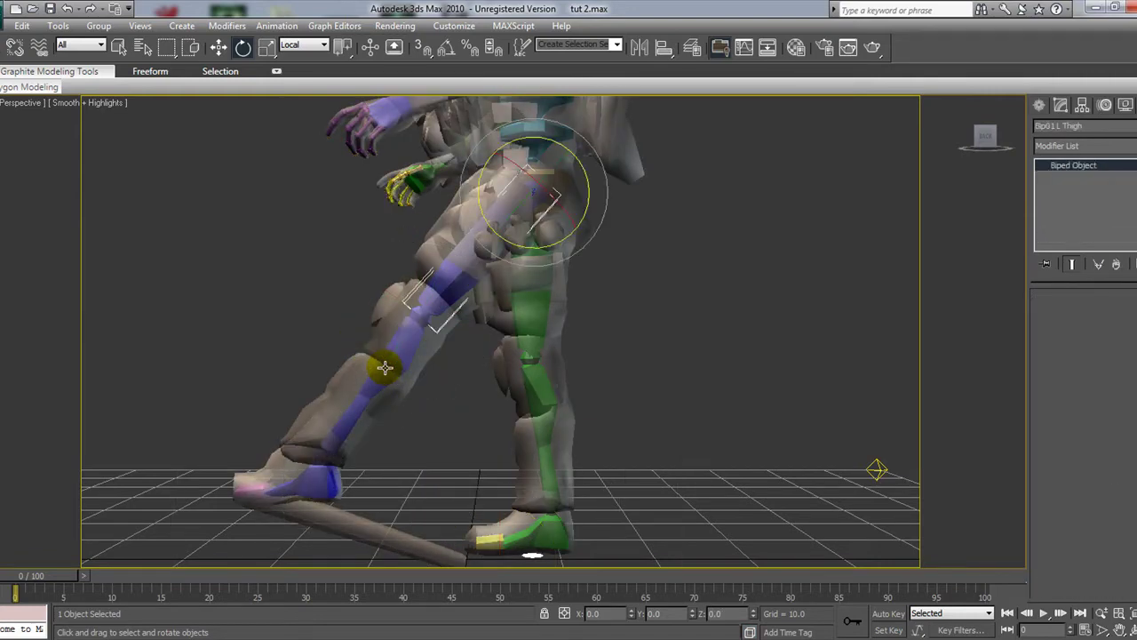
key(ctrl+z)
drag(987, 139, 1037, 164)
click(485, 493)
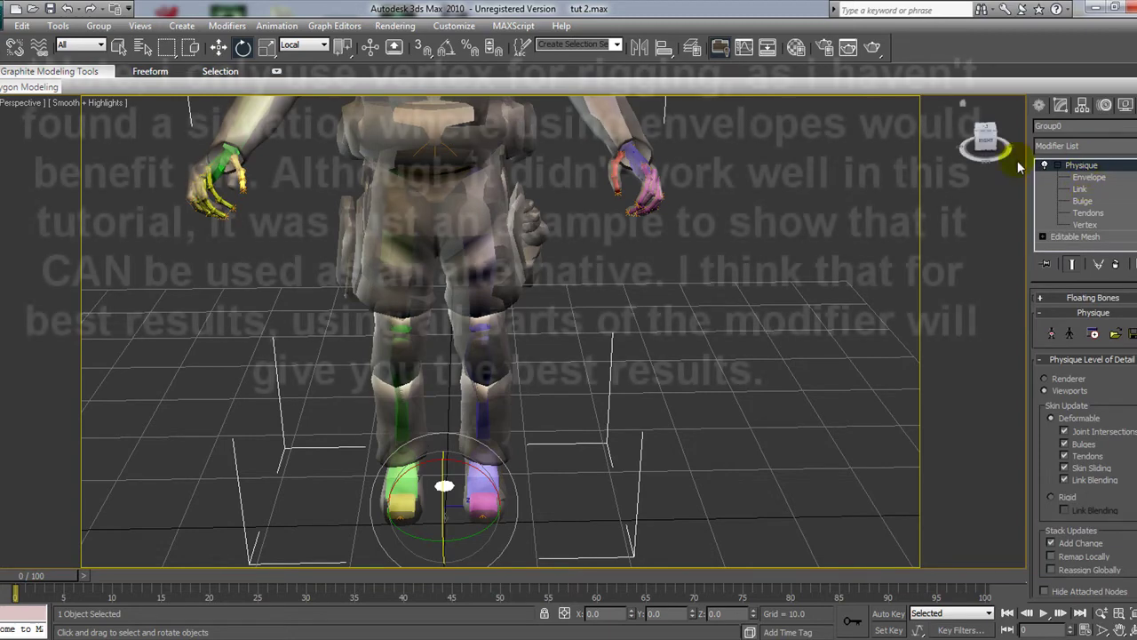
- Enter the Envelope level of the Physique modifier and select the left foot's link for envelope editing
drag(987, 139, 982, 144)
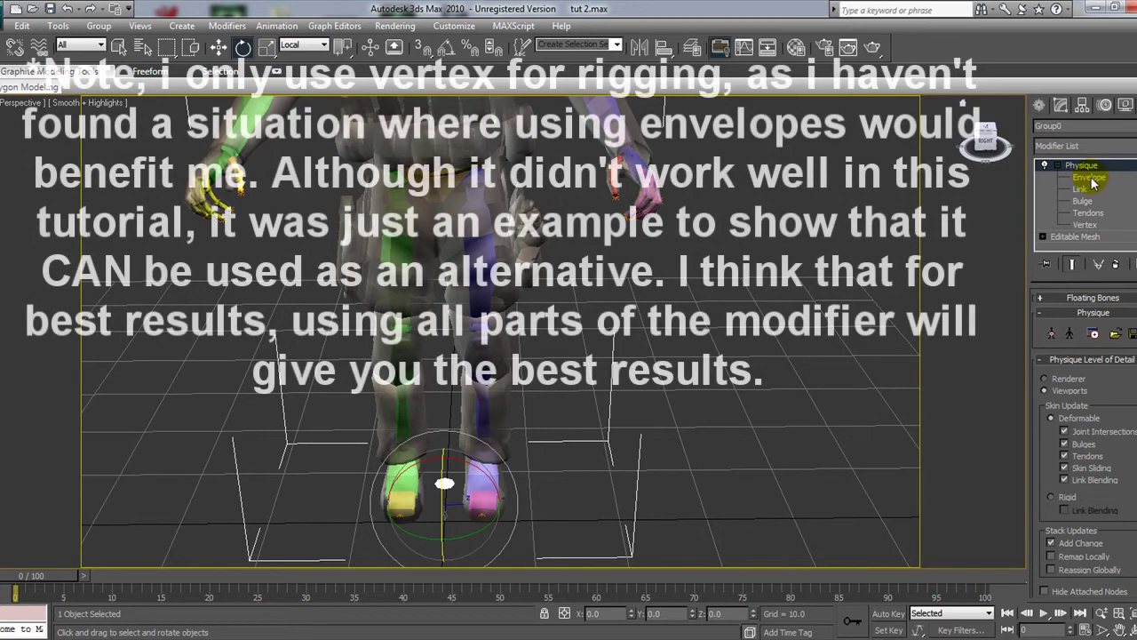
click(1091, 178)
middle_drag(682, 425, 690, 349)
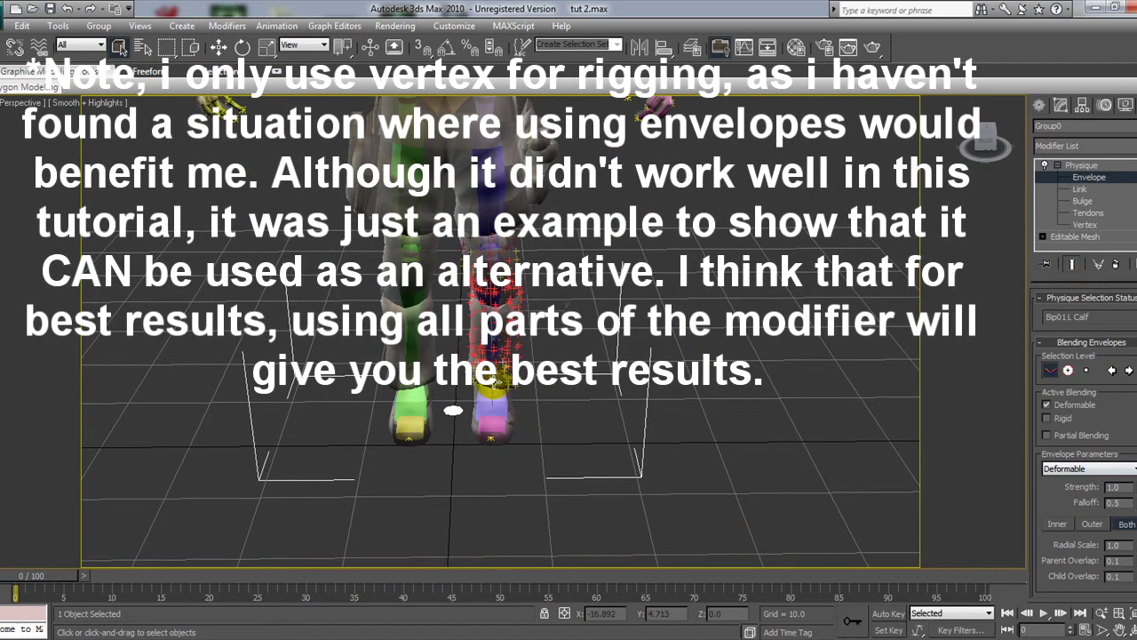
click(495, 406)
middle_drag(495, 410, 499, 372)
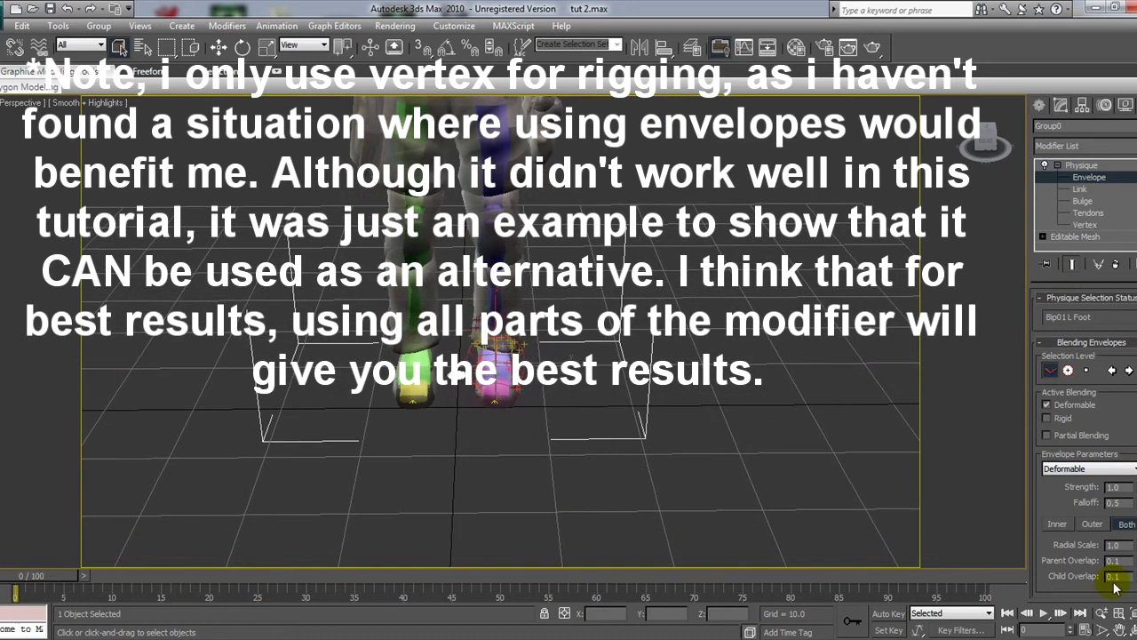
scroll(1062, 507, down, 3)
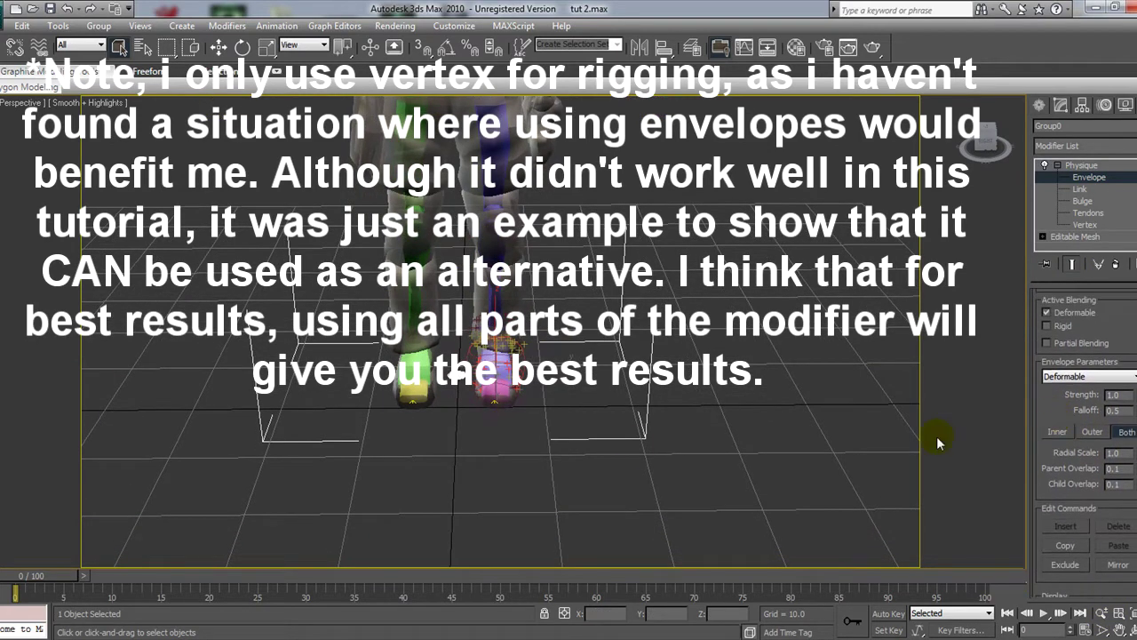
middle_drag(537, 438, 570, 340)
scroll(539, 485, up, 5)
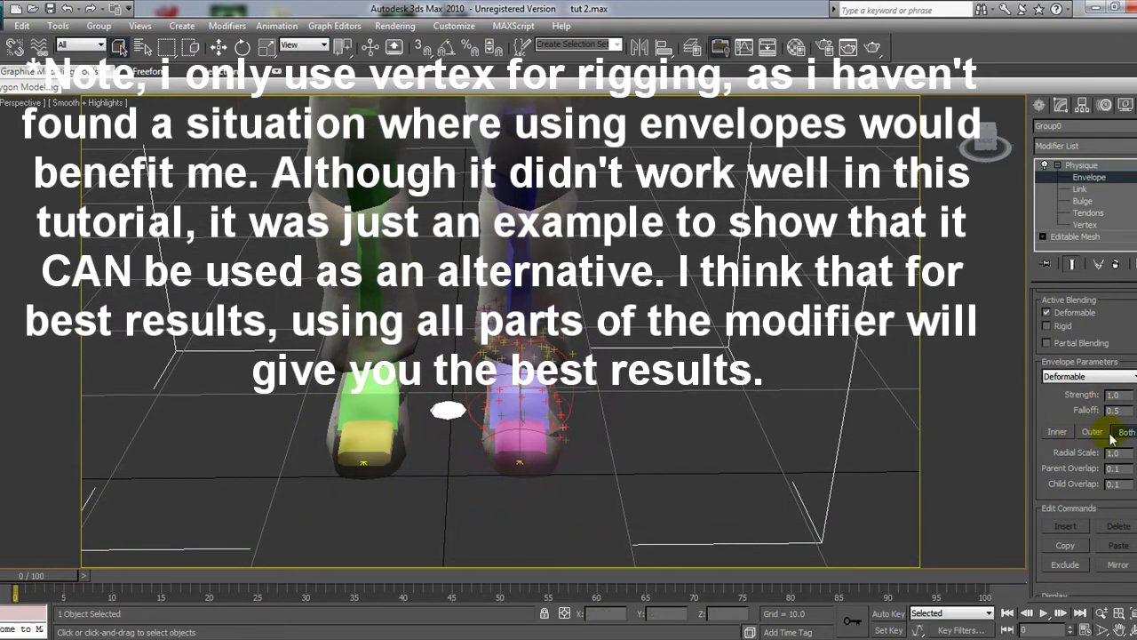
- Compare the left foot's inner and outer envelopes and leave the inner one active for editing
click(1060, 433)
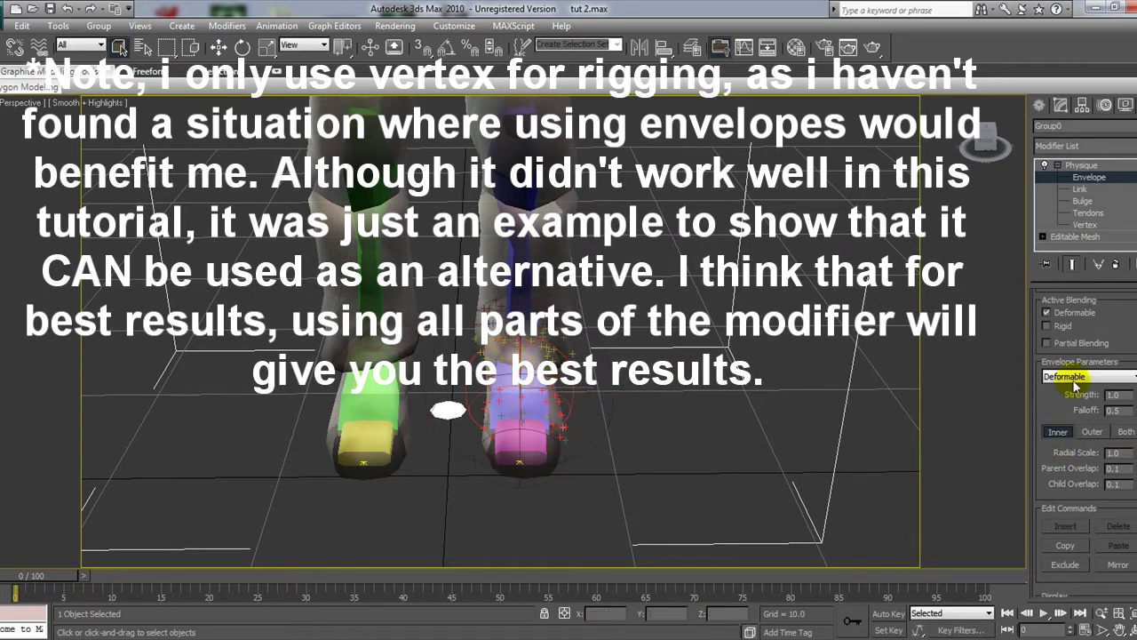
click(1092, 432)
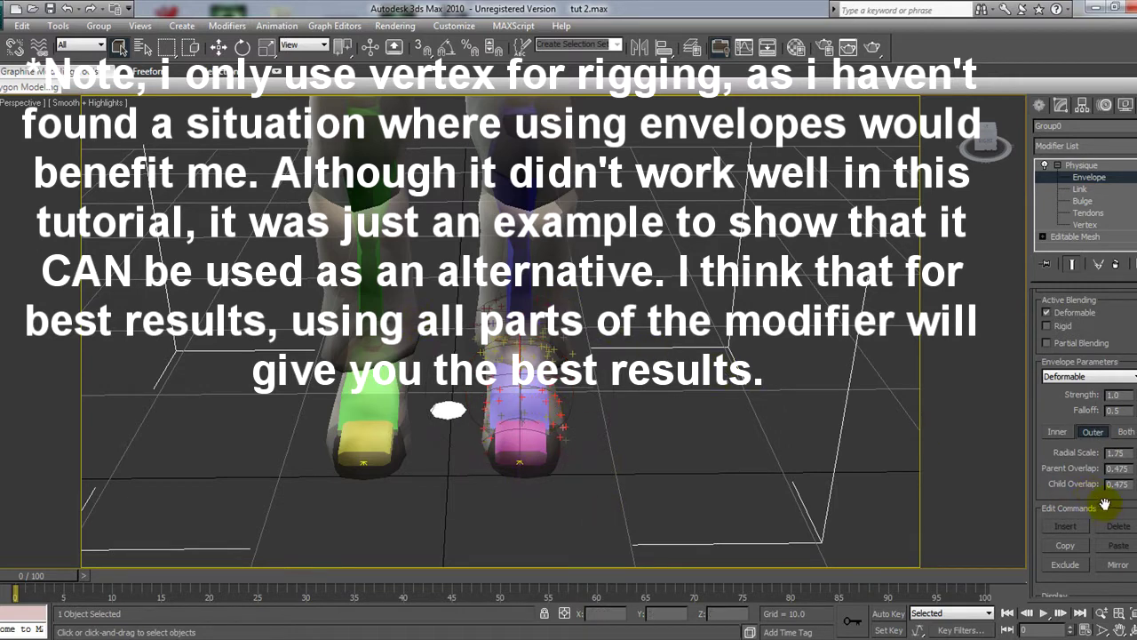
click(1063, 432)
middle_drag(710, 414, 716, 447)
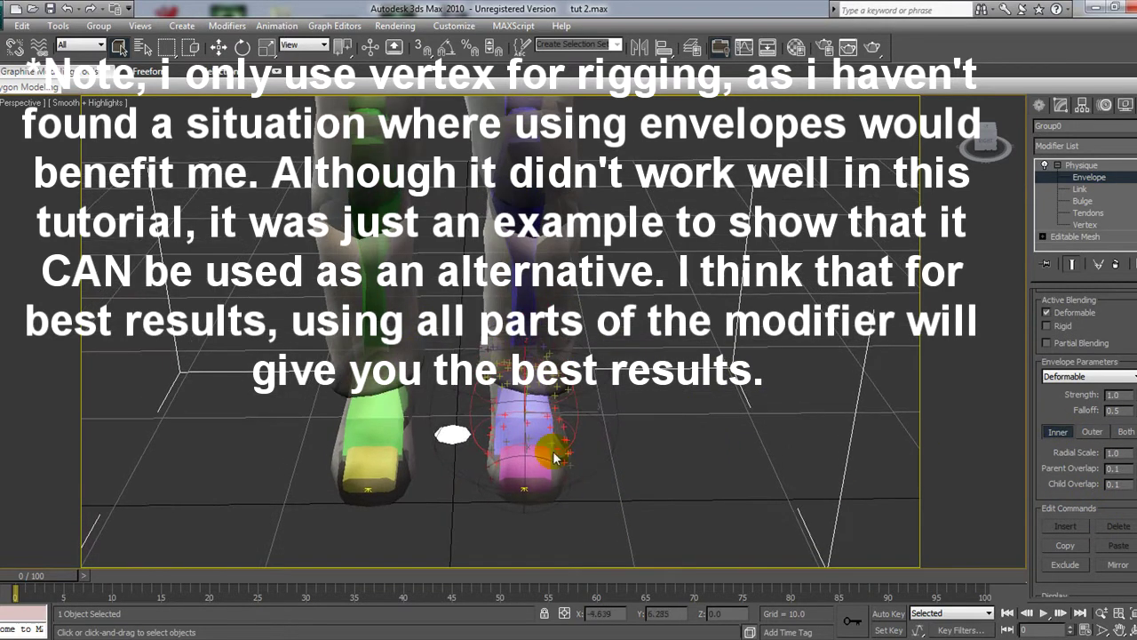
drag(986, 138, 994, 182)
middle_drag(768, 452, 753, 413)
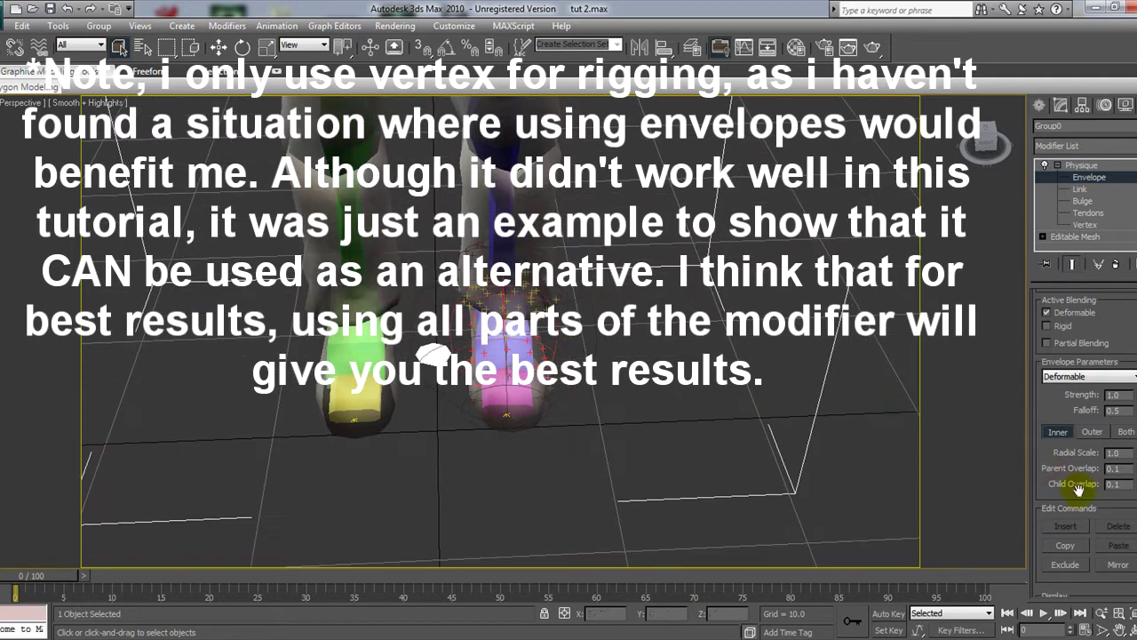
- Set the left foot's inner envelope to a Radial Scale of 1.2 and a Child Overlap of 0.5
double_click(1127, 453)
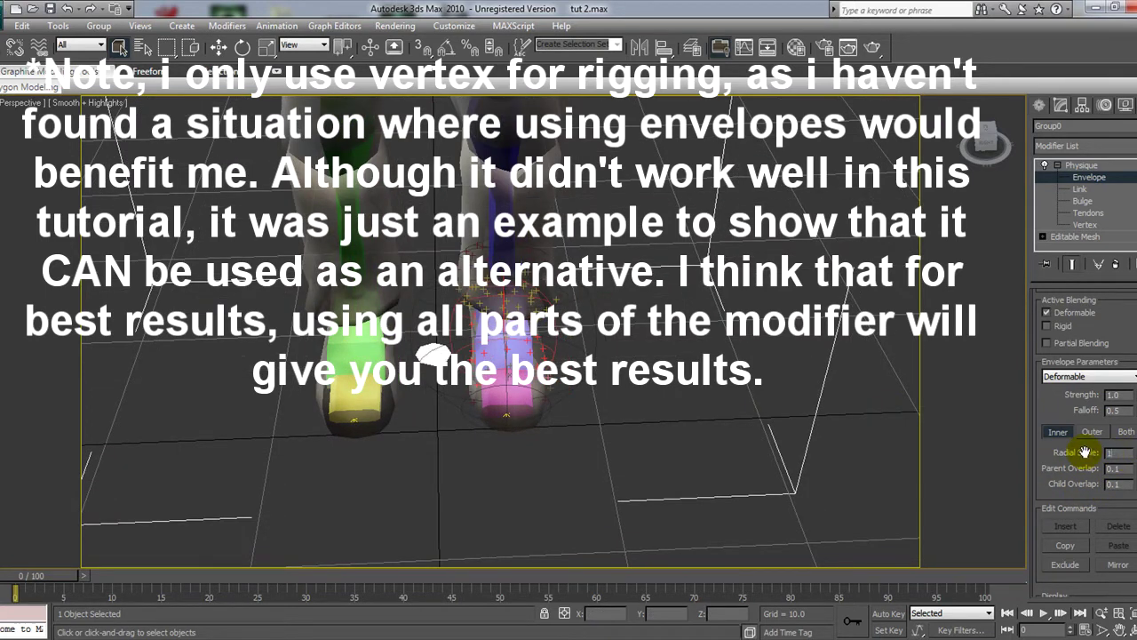
key(Return)
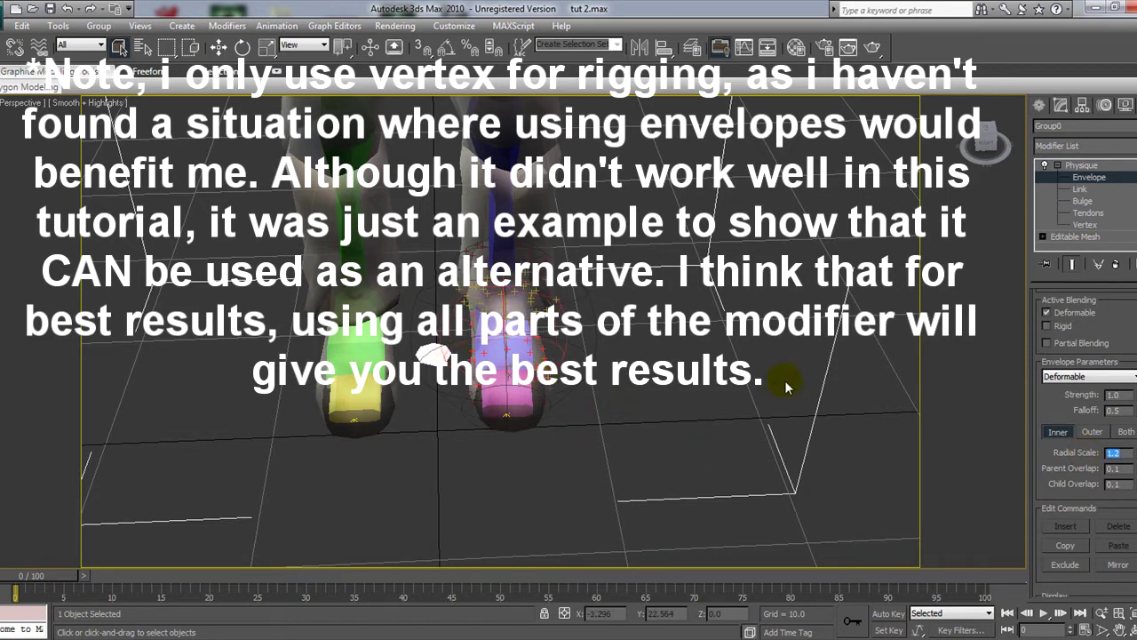
double_click(1121, 484)
text(0.5)
key(Return)
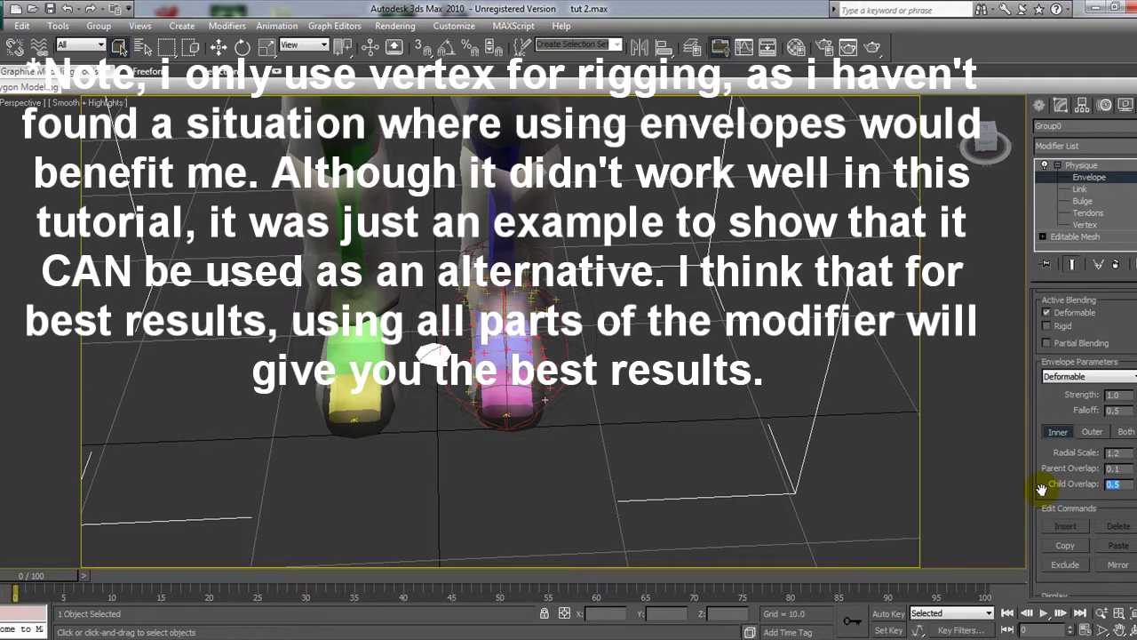
- Set the inner envelope's Child Overlap to 0.8 while checking the foot from the side, and exit the Envelope level
drag(989, 139, 927, 101)
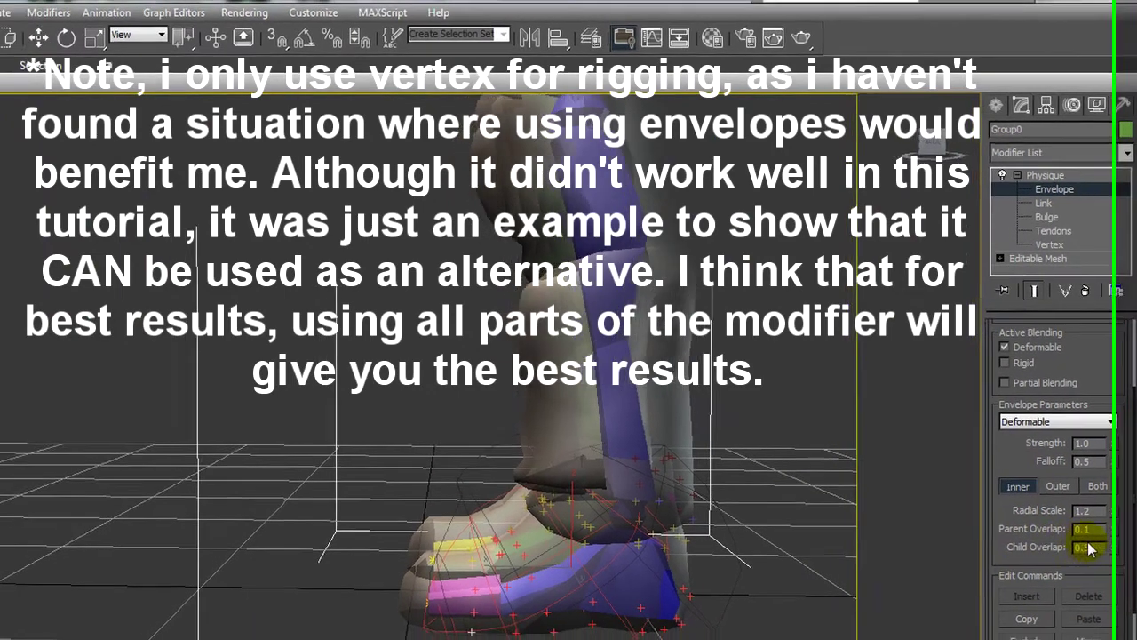
drag(1091, 560, 1038, 553)
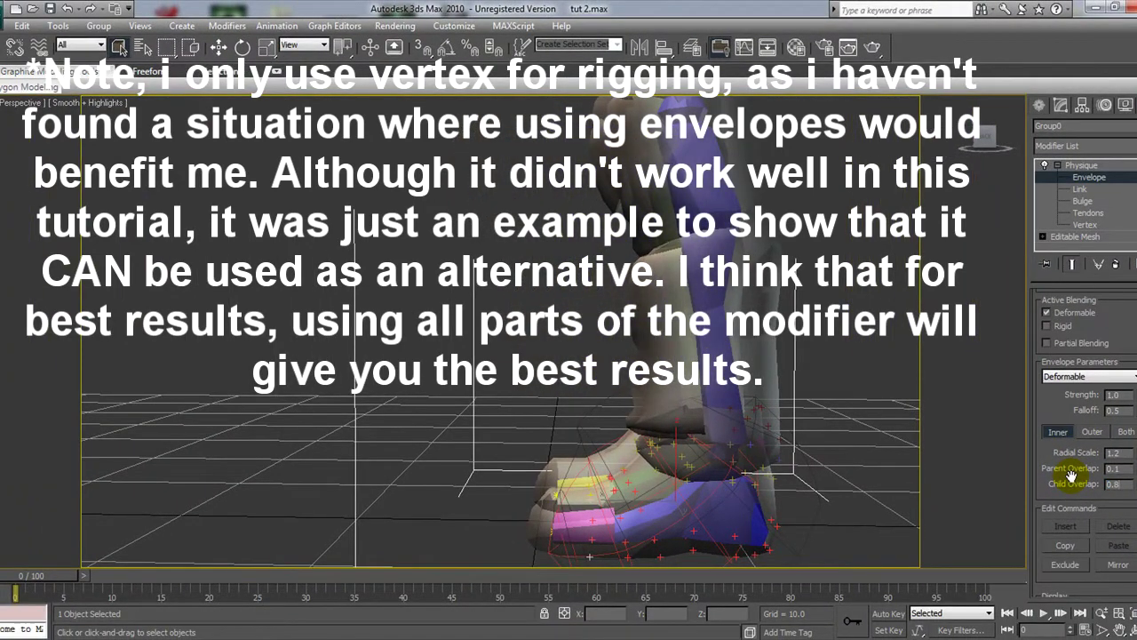
click(988, 135)
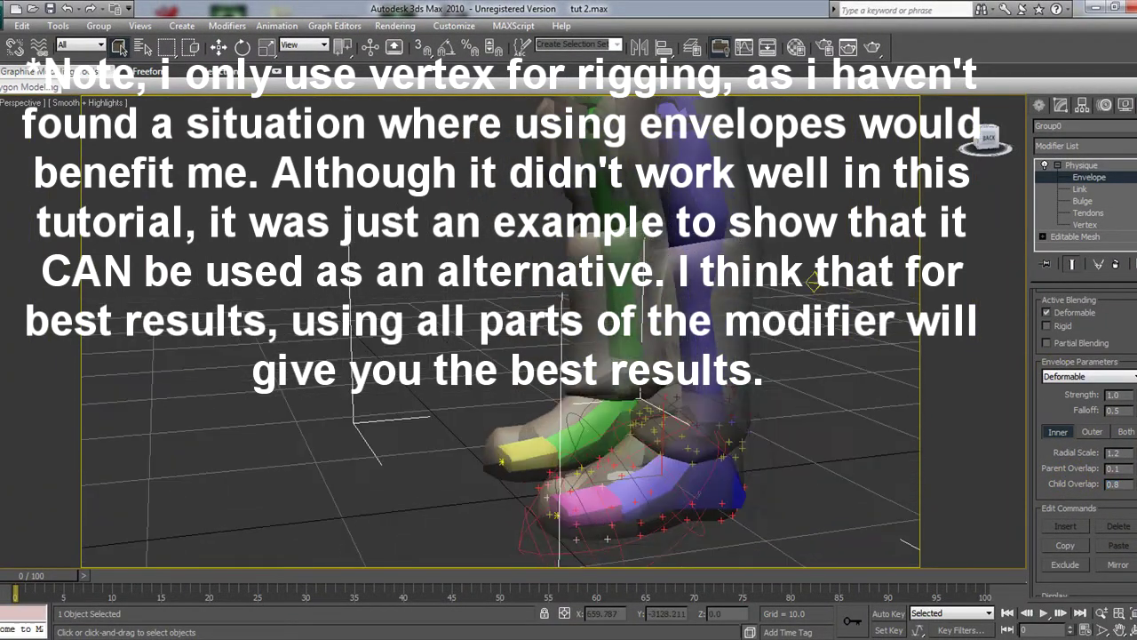
drag(988, 138, 1032, 129)
click(1084, 166)
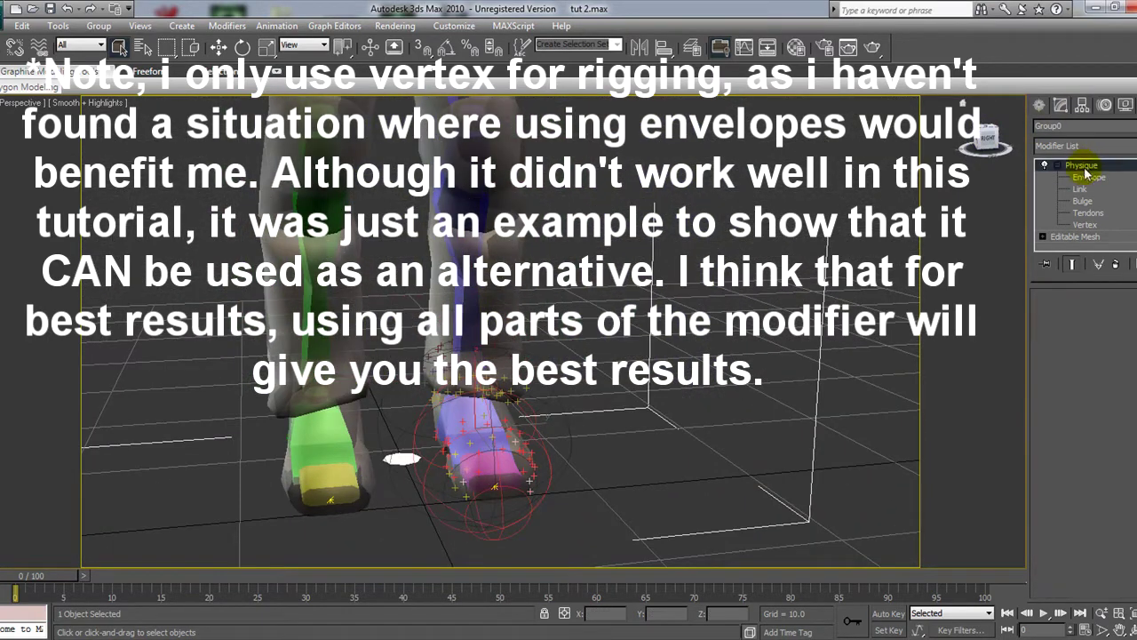
- Rotate the left thigh bone outward in a front view to test the foot's deformation, and undo the rotation
click(988, 137)
middle_drag(667, 398, 642, 515)
scroll(500, 246, down, 3)
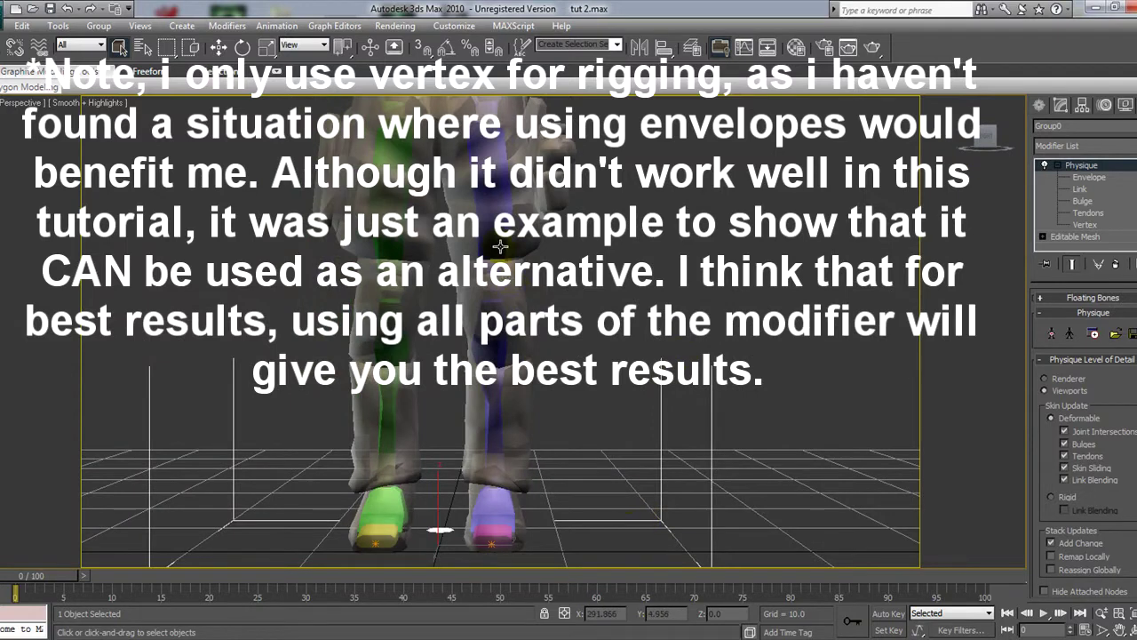
scroll(500, 246, down, 3)
click(491, 222)
click(244, 48)
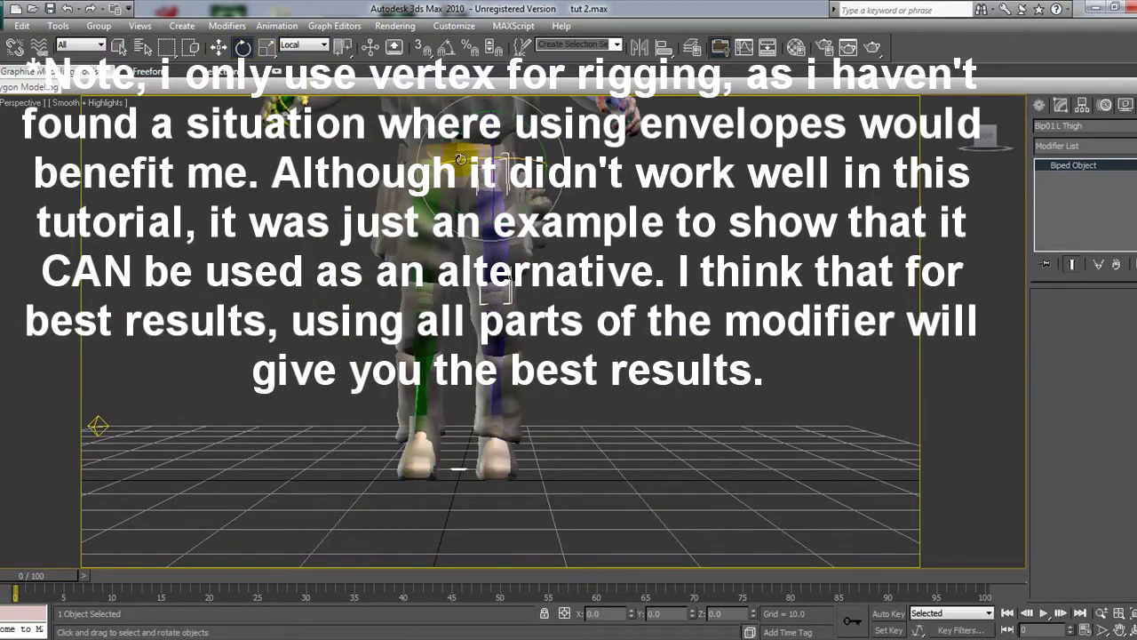
drag(455, 203, 524, 459)
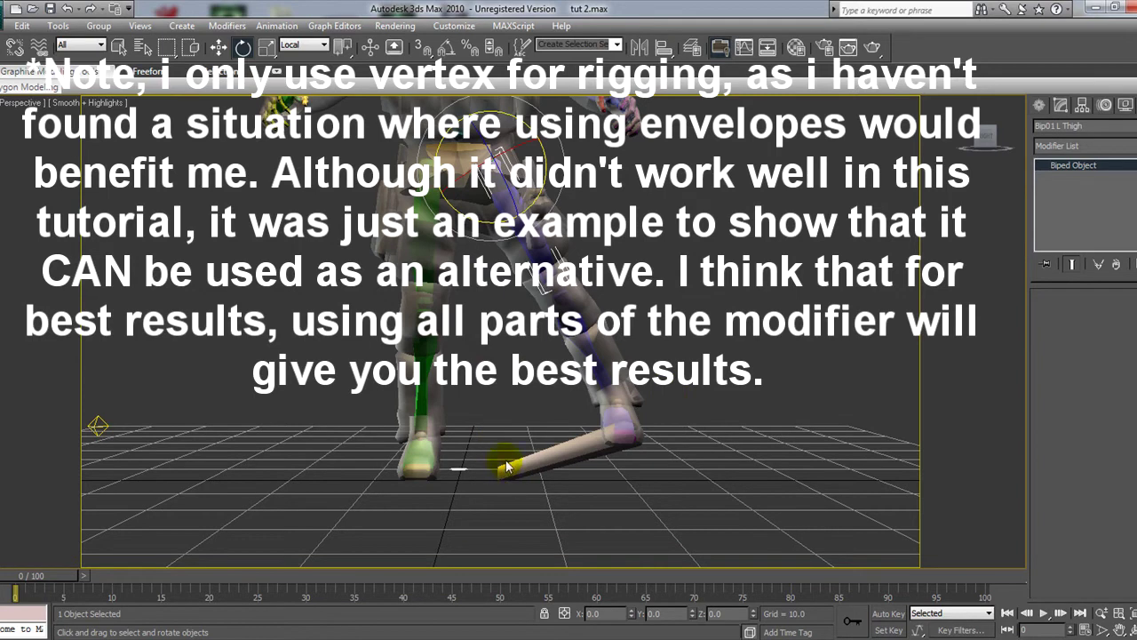
key(ctrl+z)
- Reopen the body mesh's Envelope level and set the Radial Scale of both left foot envelopes to 1.3
click(494, 206)
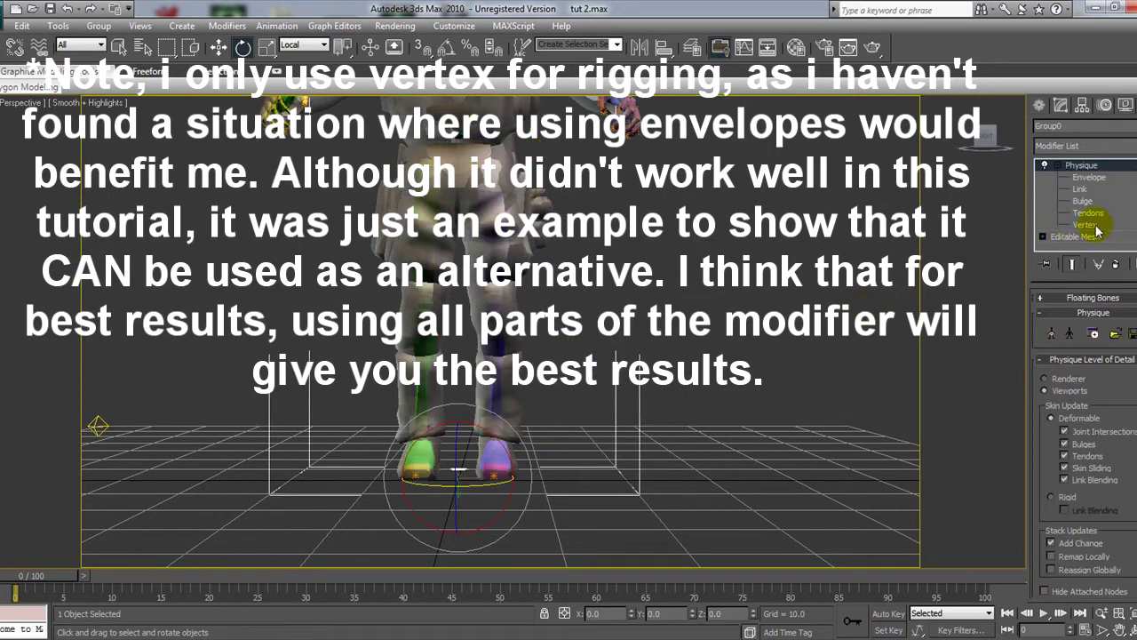
click(1088, 176)
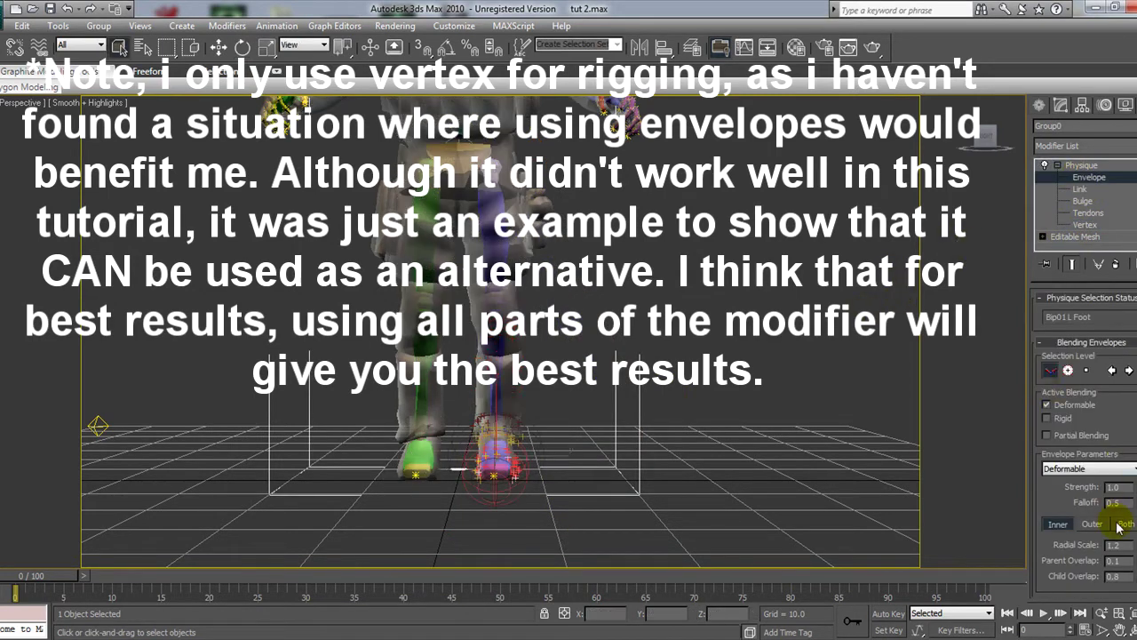
click(1122, 524)
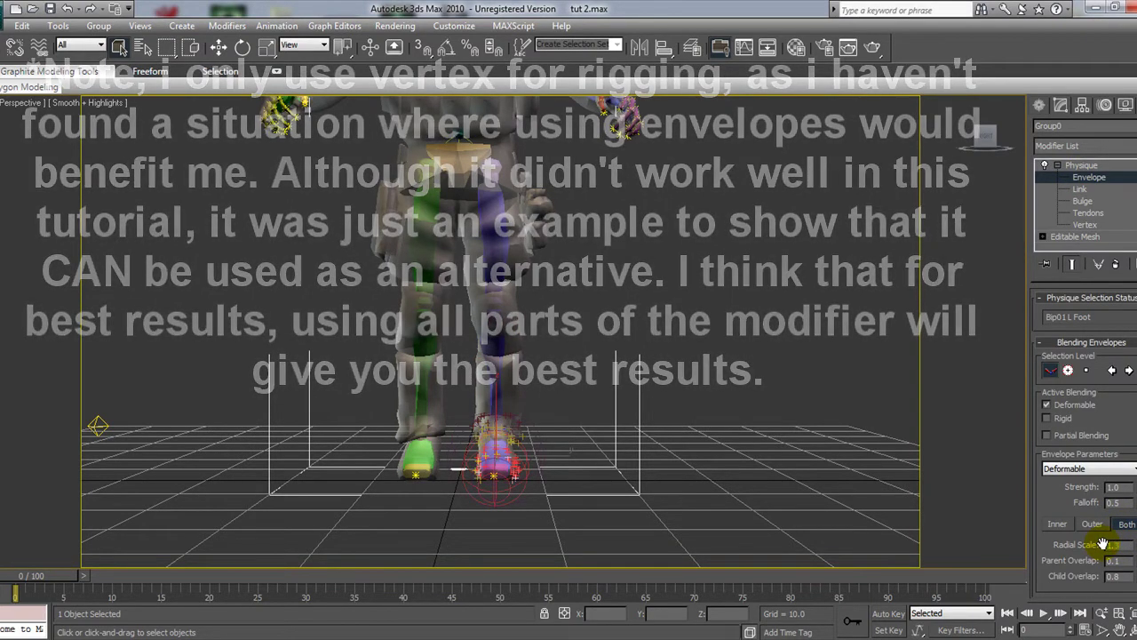
double_click(1110, 544)
drag(986, 136, 986, 153)
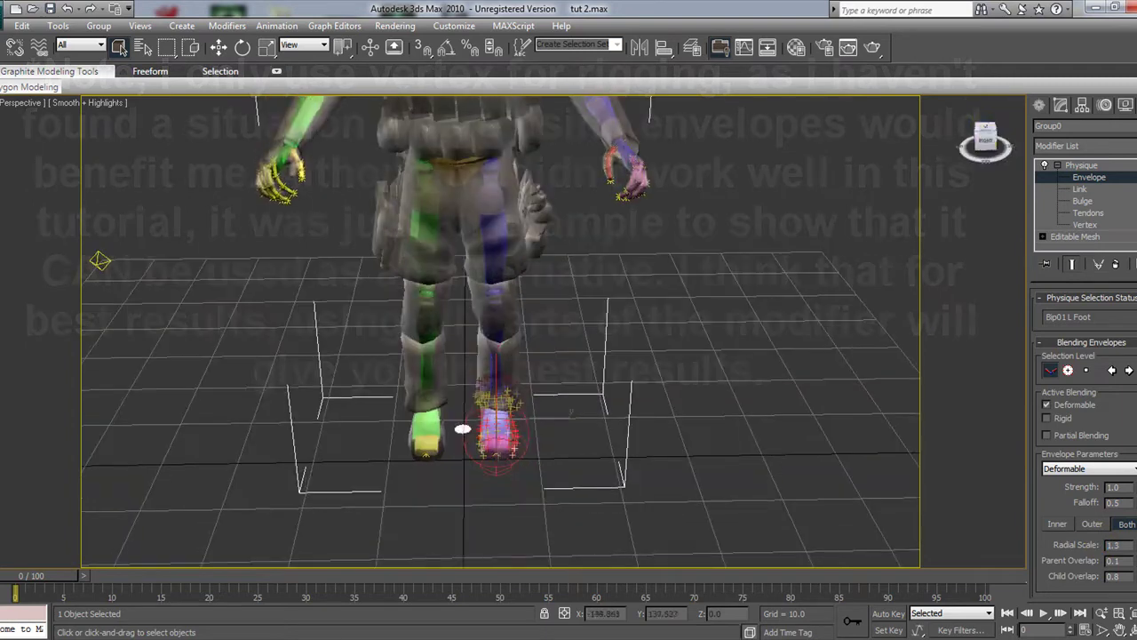
- Make the left foot's inner envelope active and set its Child Overlap to 0.9
click(1062, 523)
scroll(660, 403, up, 3)
middle_drag(660, 403, 671, 413)
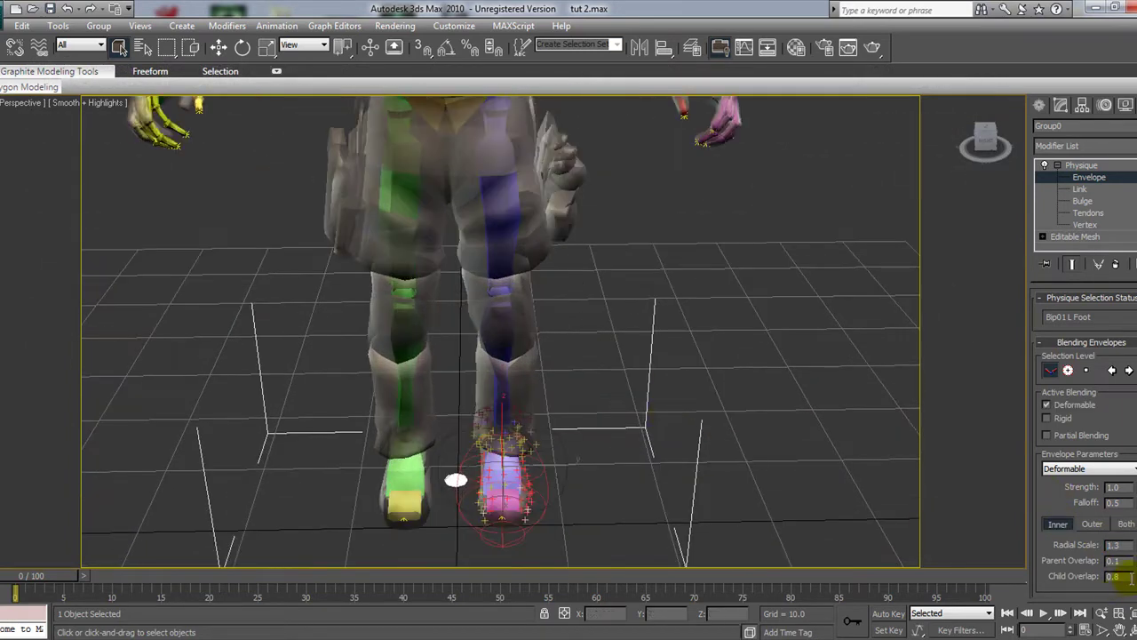
drag(1129, 575, 1089, 578)
text(0.1)
key(Return)
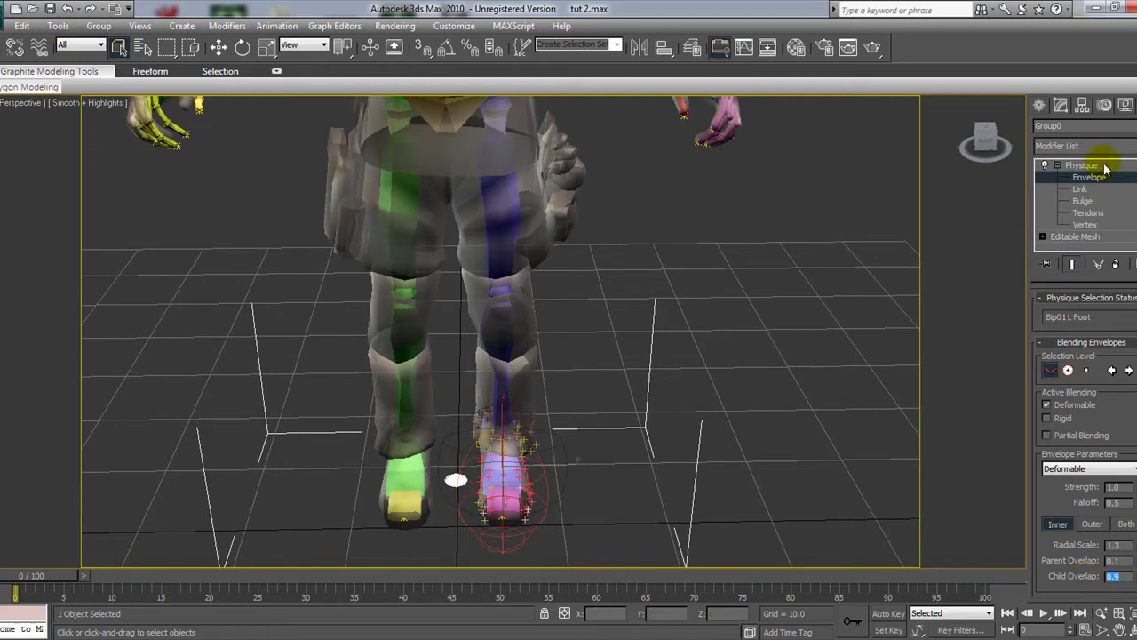
- Exit the Envelope level, swing the left thigh bone outward to check the toe vertices, and undo the rotation
click(1104, 167)
middle_drag(734, 221, 712, 315)
click(496, 308)
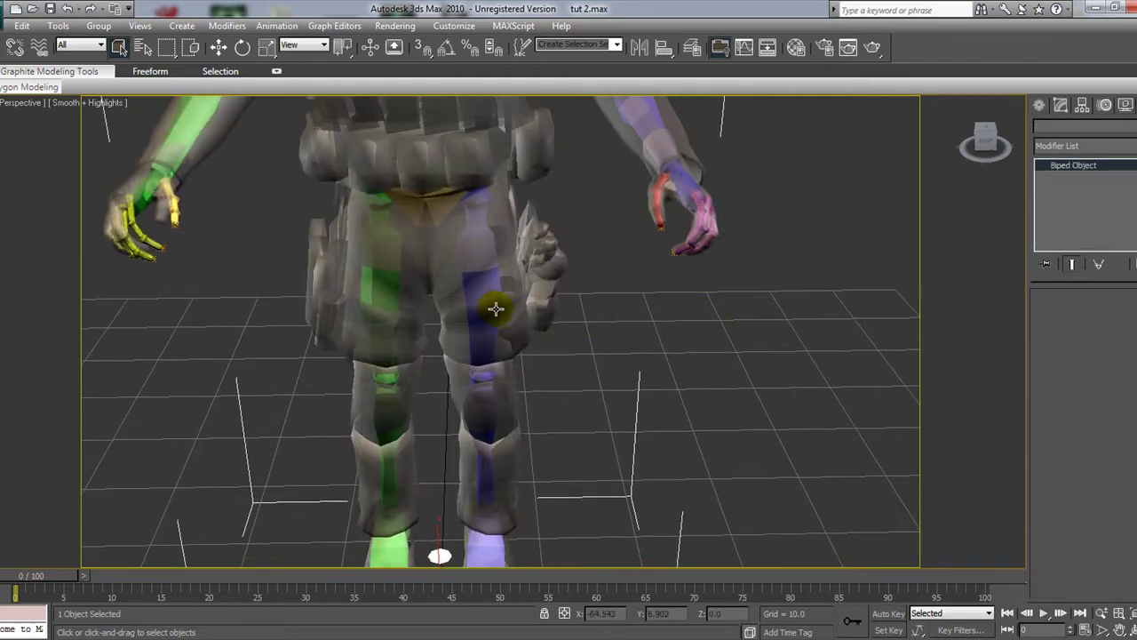
click(242, 48)
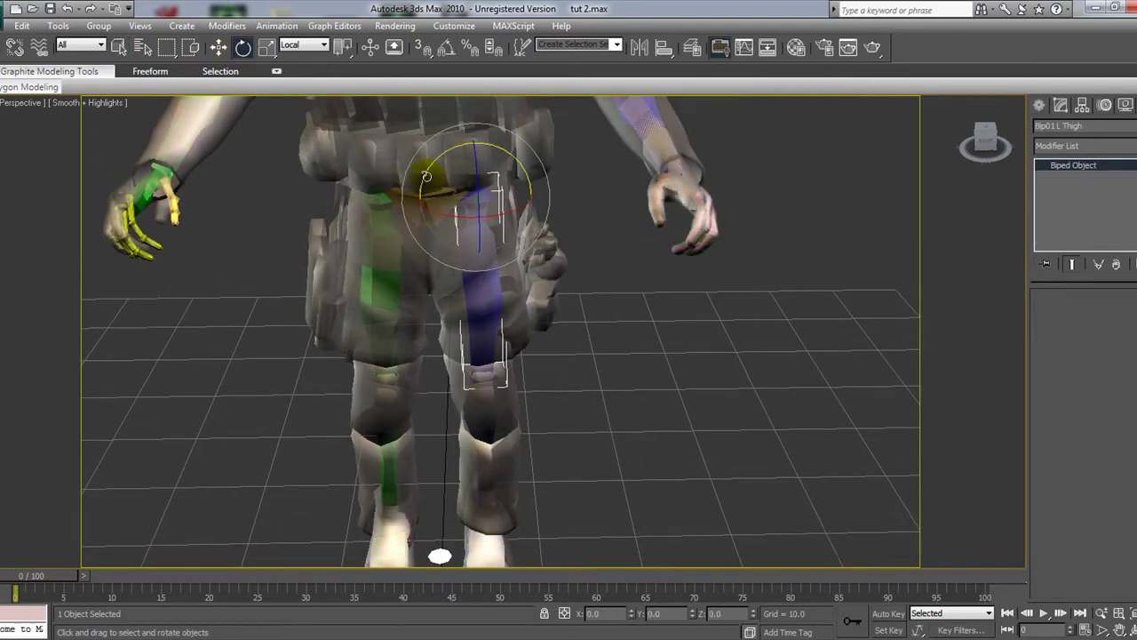
drag(426, 177, 413, 197)
middle_drag(489, 322, 500, 229)
middle_drag(548, 384, 565, 318)
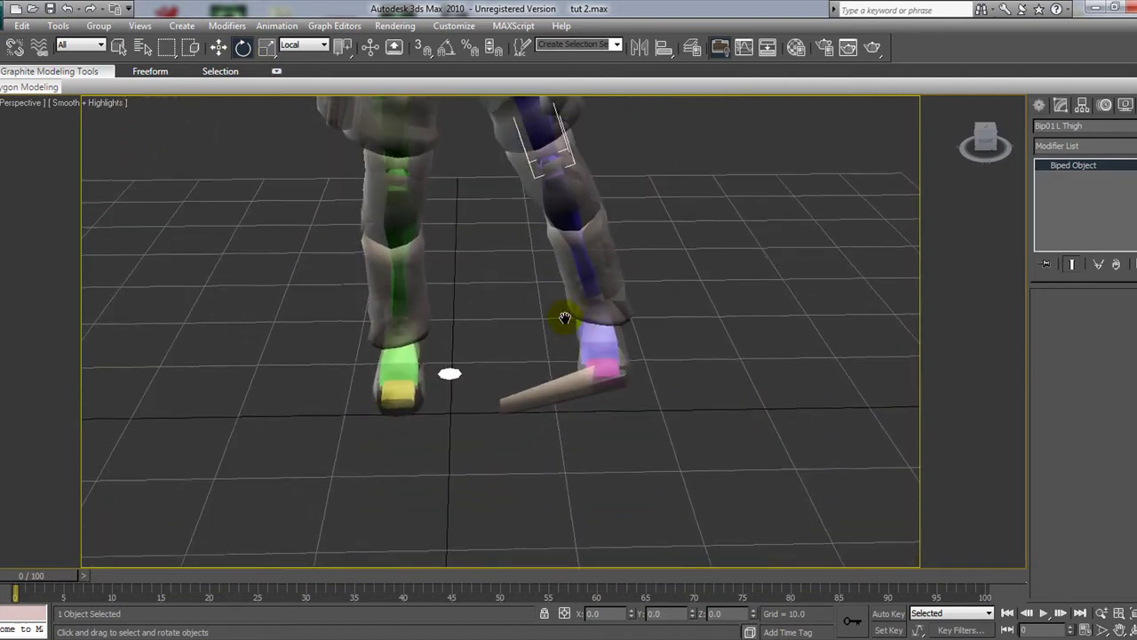
key(ctrl+z)
- At the body mesh's Vertex level, select the front vertices of the left foot and assign them to the Bip01 L Foot link
click(527, 385)
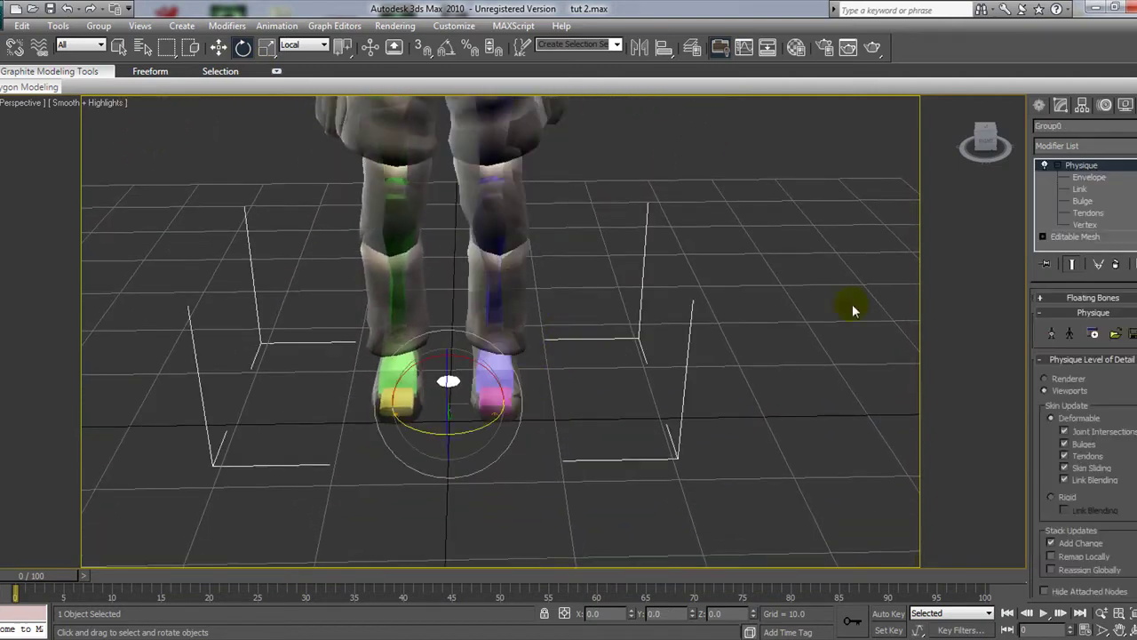
click(1085, 225)
click(1085, 477)
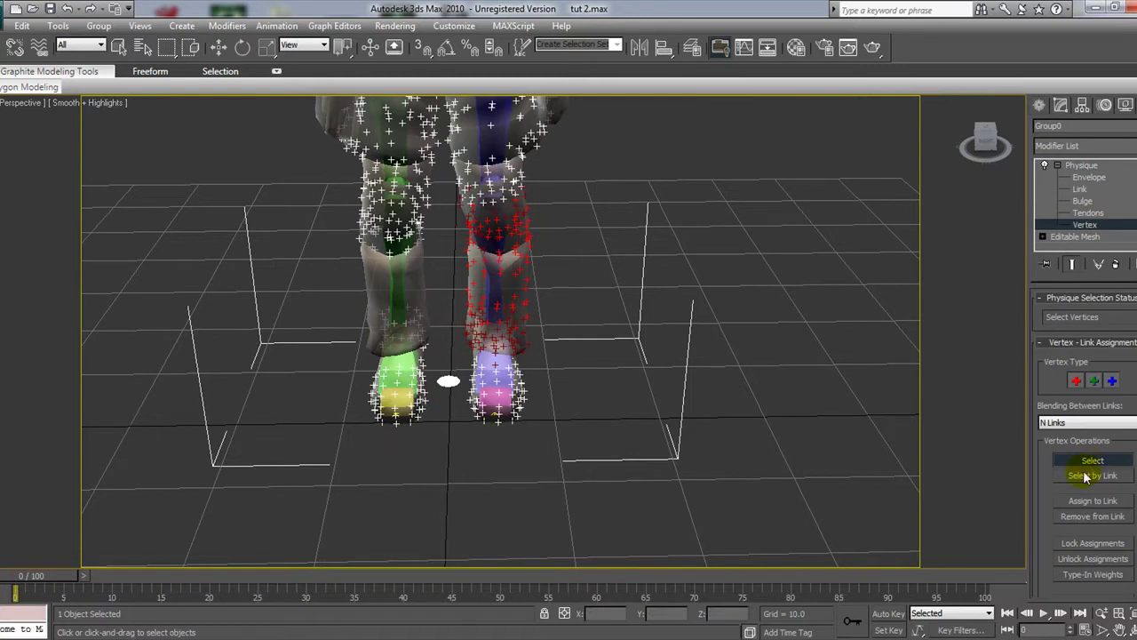
drag(537, 428, 465, 377)
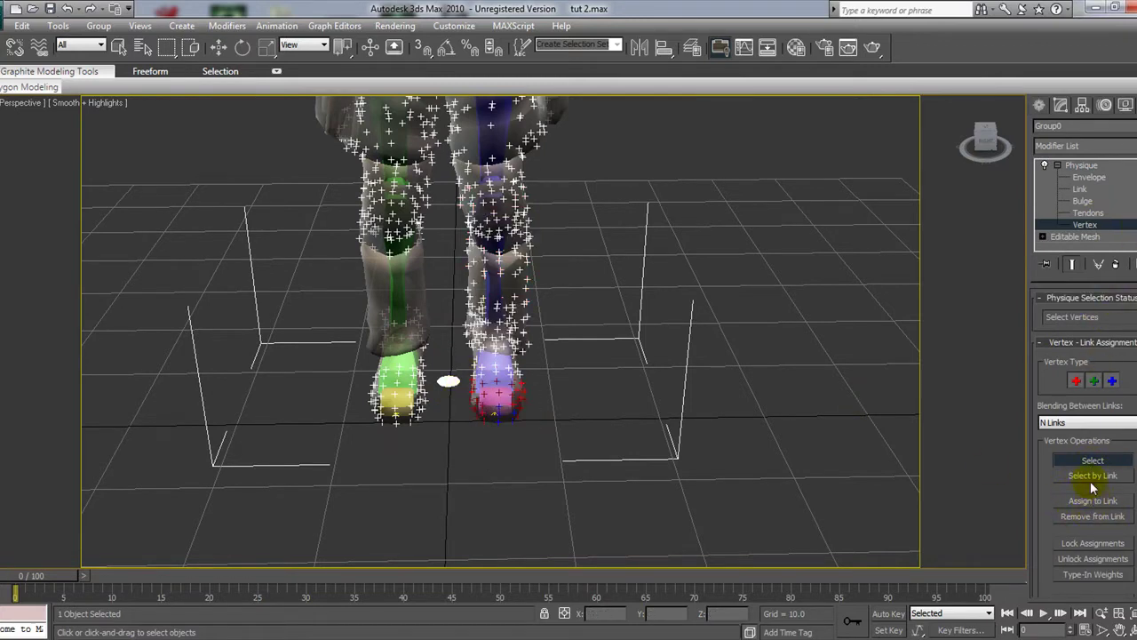
click(1092, 501)
click(497, 398)
scroll(569, 506, down, 3)
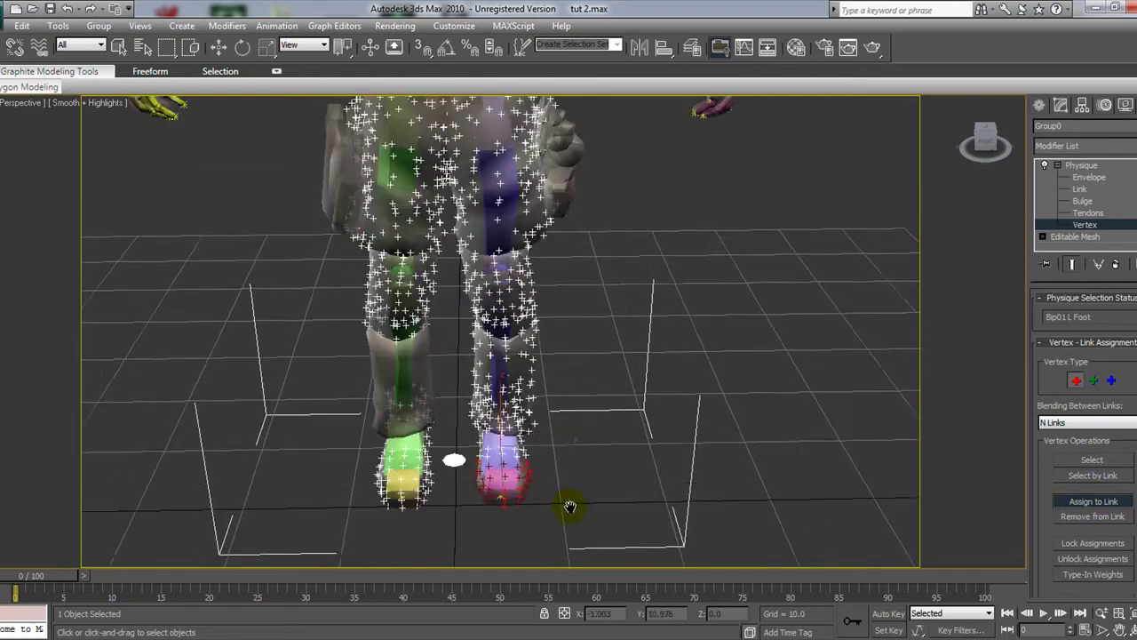
- Exit the Vertex level, swing the left thigh bone outward to check the left foot's deformation, and undo the rotation
click(1080, 165)
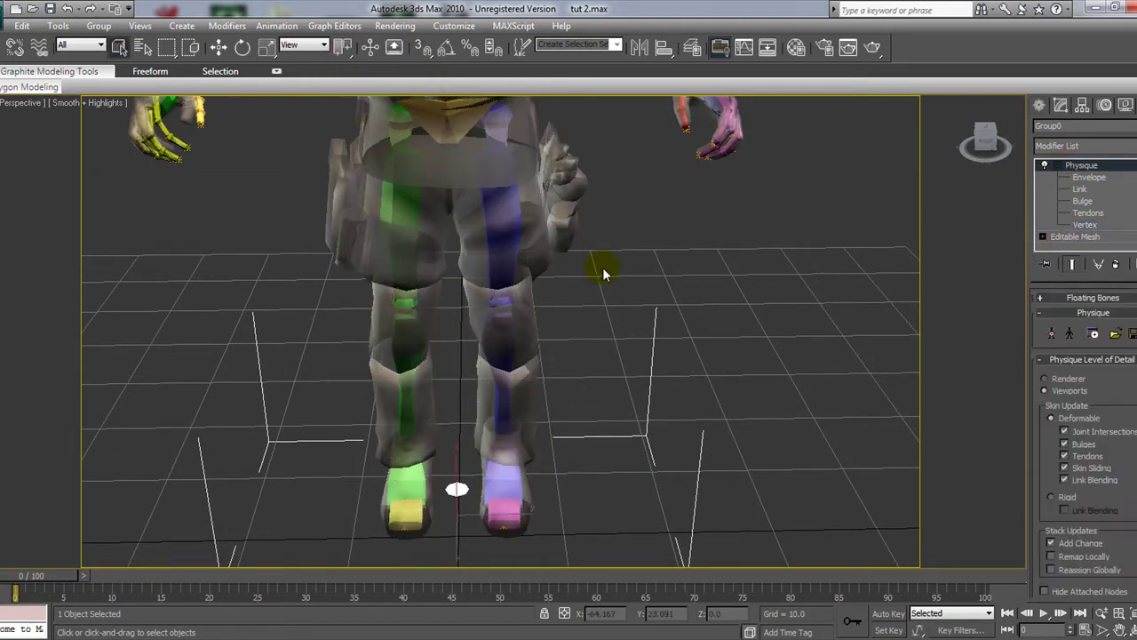
click(490, 229)
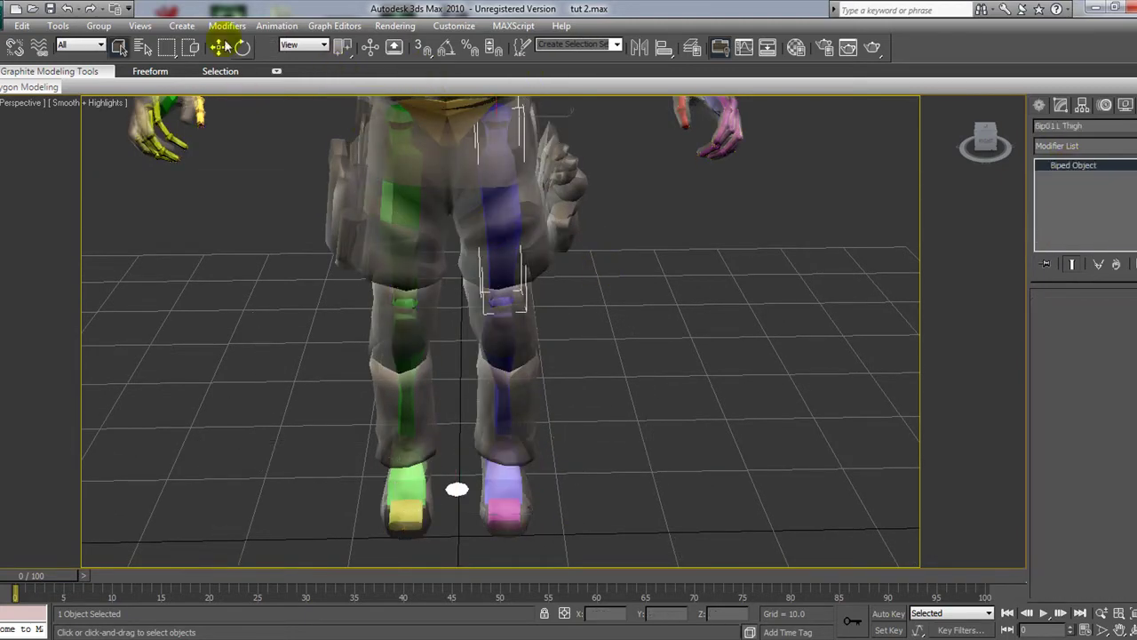
click(243, 47)
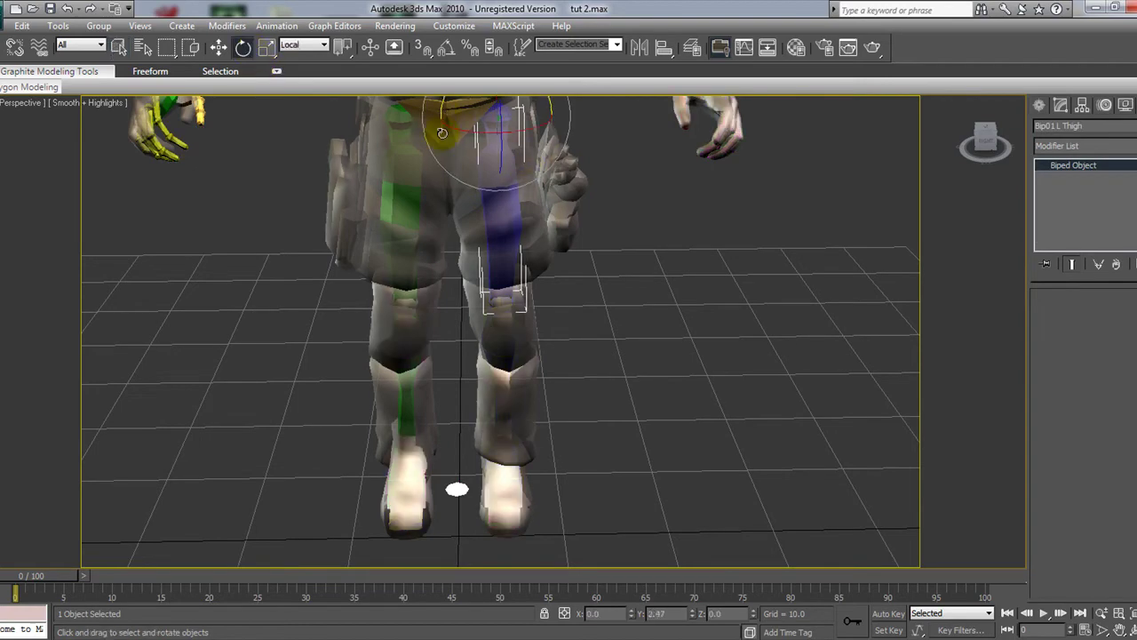
drag(530, 168, 631, 342)
key(ctrl+z)
- Swing the right thigh bone outward to check how the mesh follows the right leg, and undo the rotation
click(1017, 139)
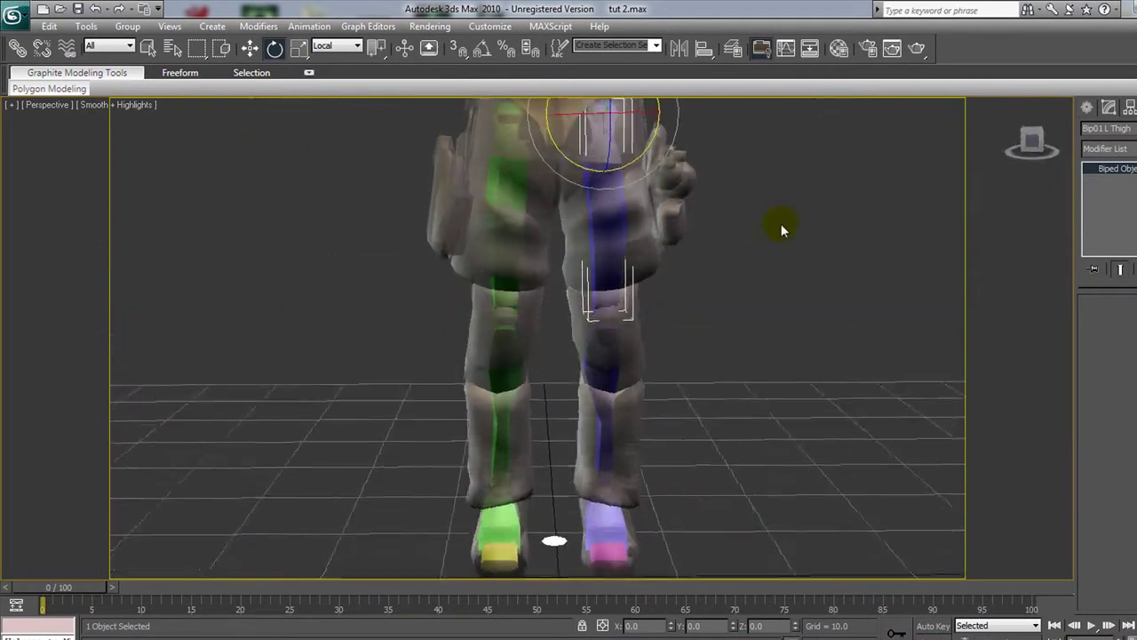
click(506, 203)
click(505, 201)
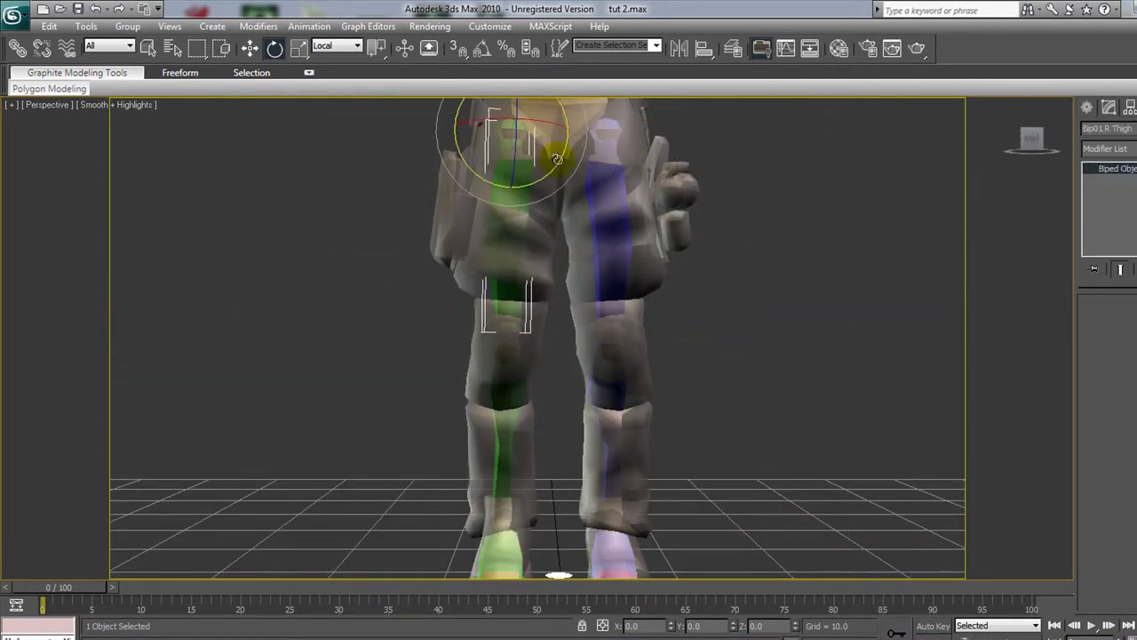
drag(555, 161, 593, 315)
middle_drag(592, 315, 573, 196)
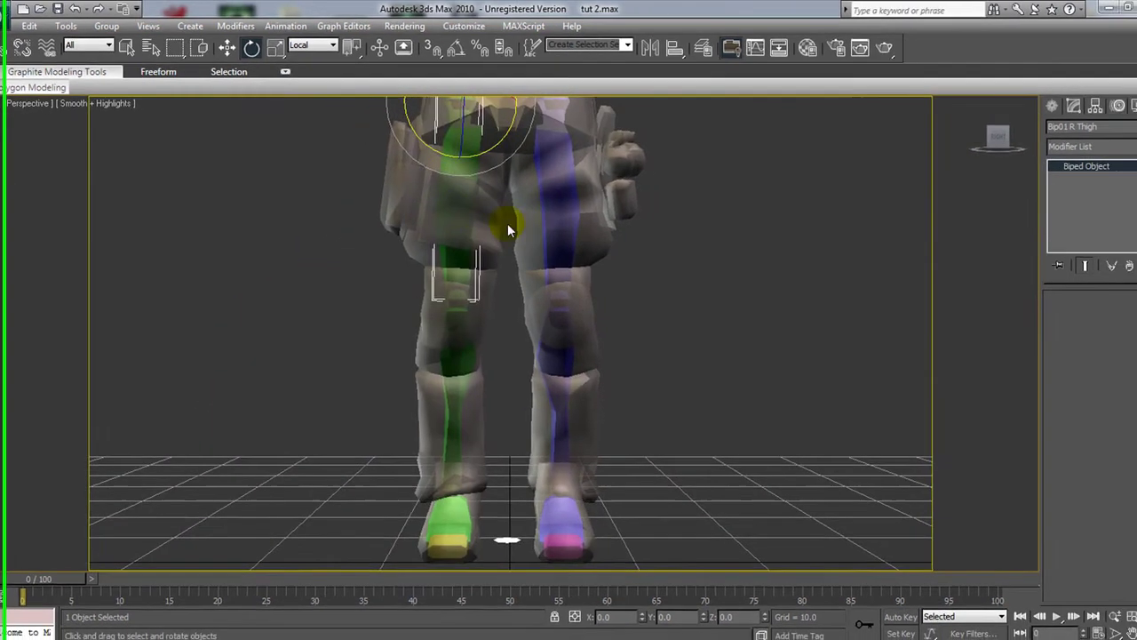
- At the body mesh's Vertex level, select the right thigh's vertices down to the knee and assign them to the Bip01 R Thigh link
click(529, 227)
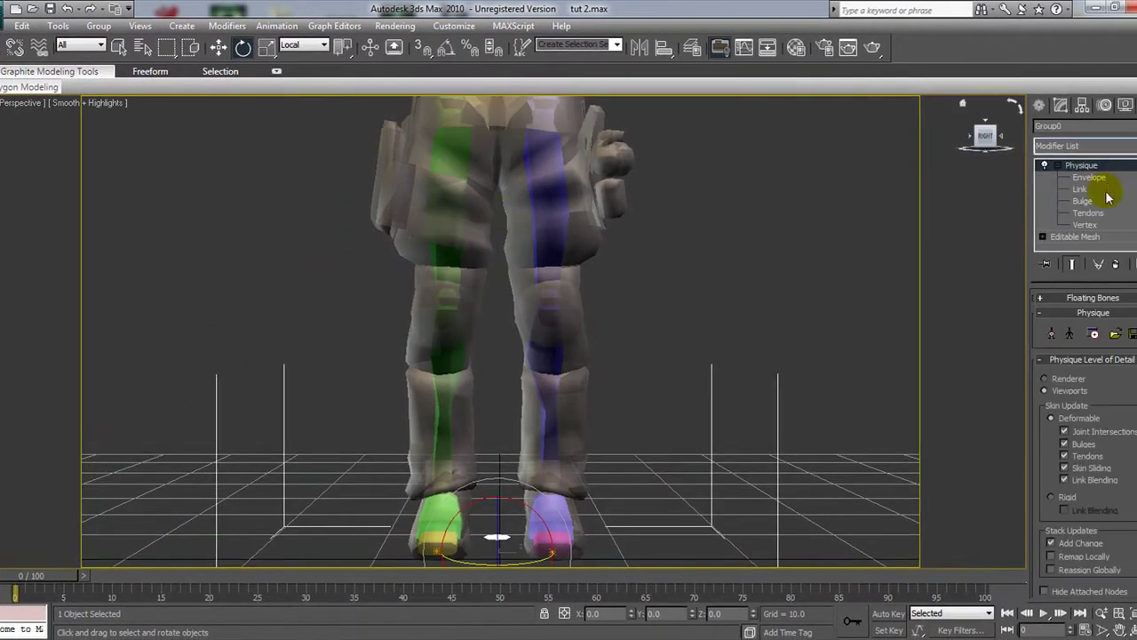
click(1086, 225)
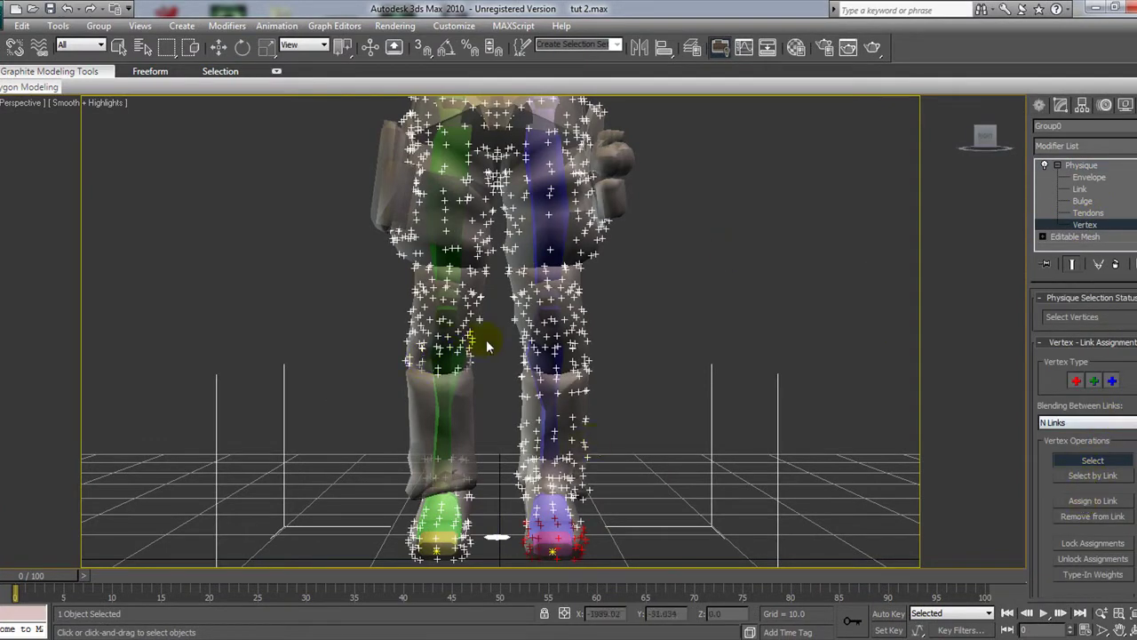
drag(495, 329, 284, 81)
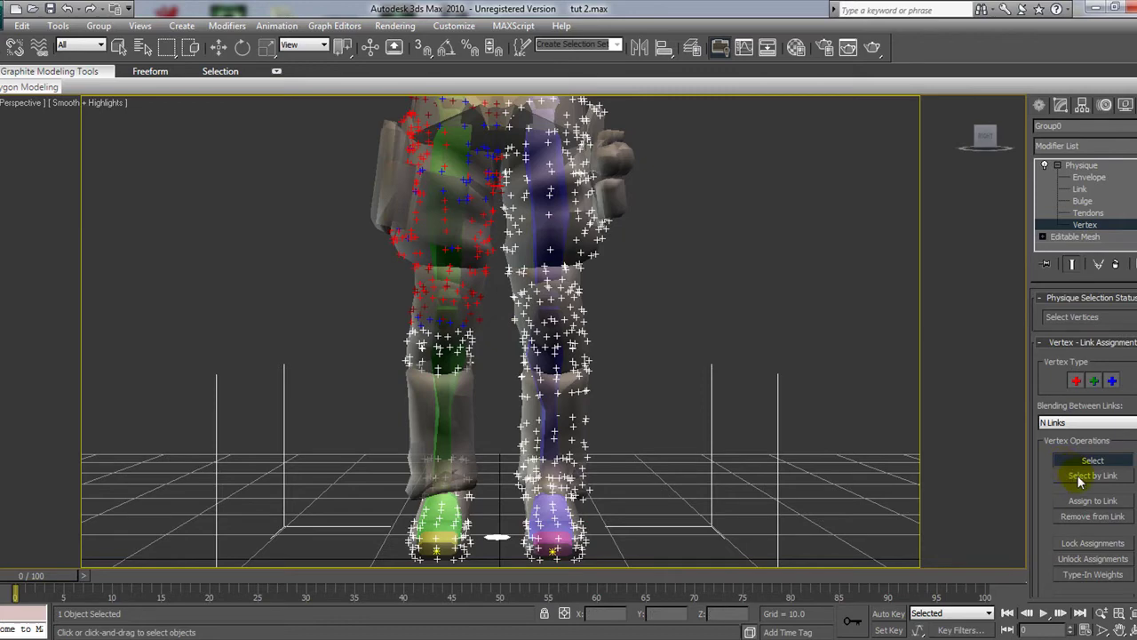
click(1084, 500)
click(445, 228)
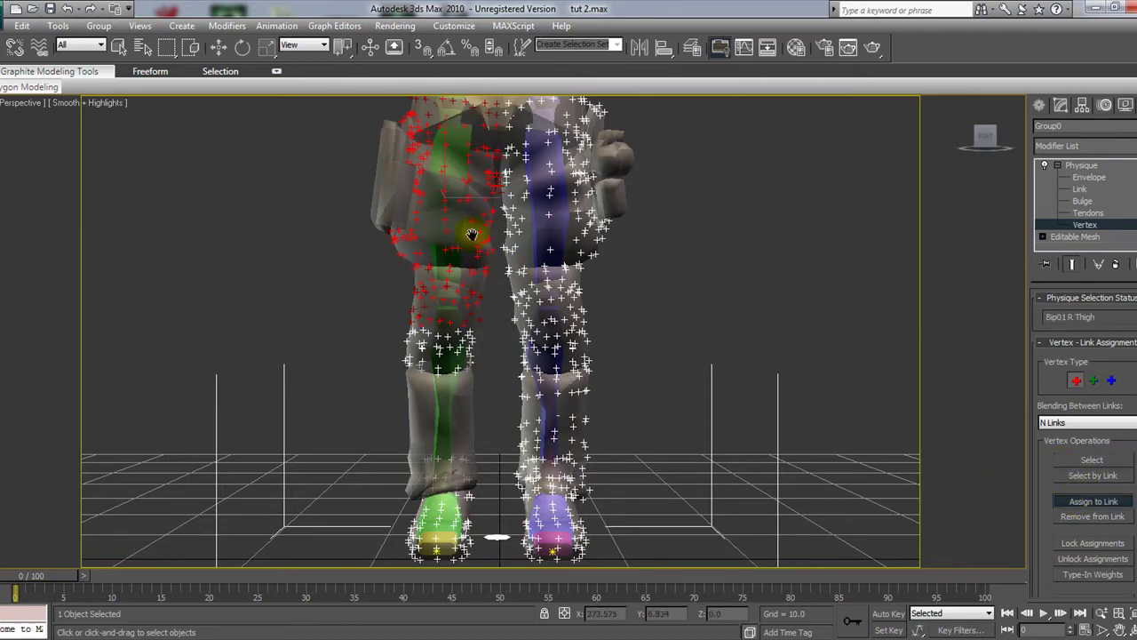
- Select the body mesh vertices below the right knee, assign them to the Bip01 R Calf link, and save the scene
middle_drag(471, 236, 462, 103)
click(1093, 462)
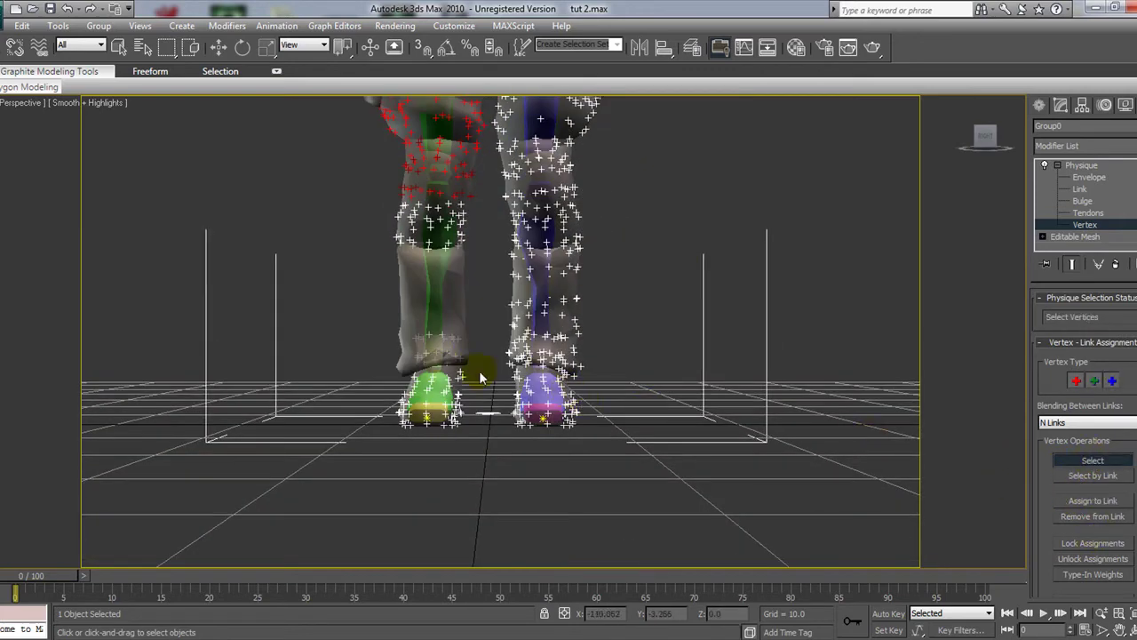
drag(480, 378, 299, 201)
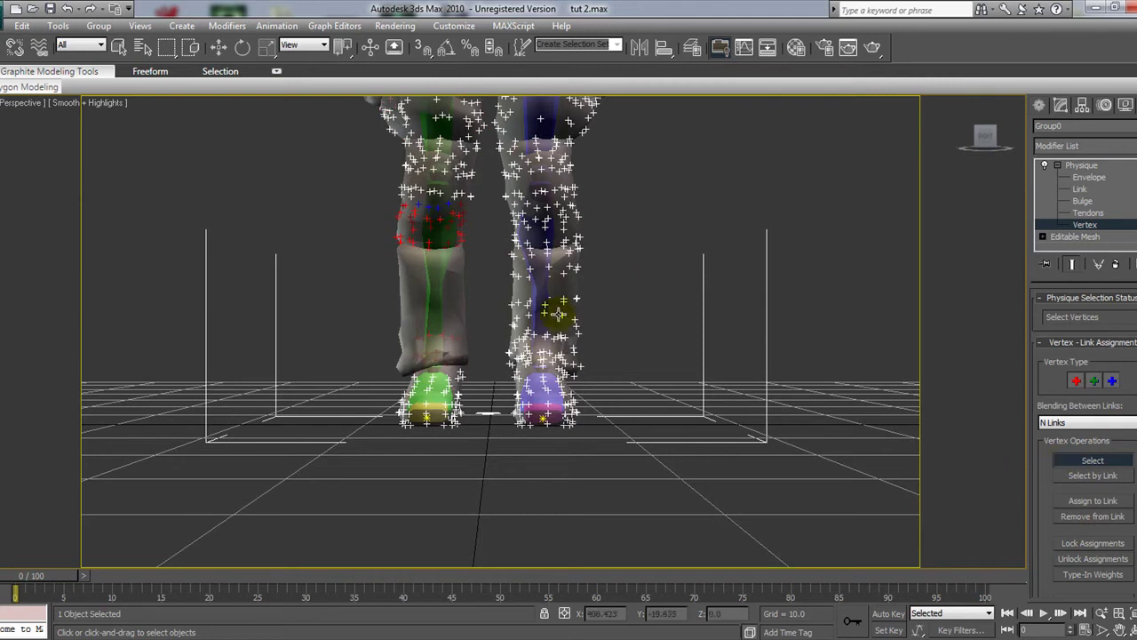
drag(476, 383, 327, 183)
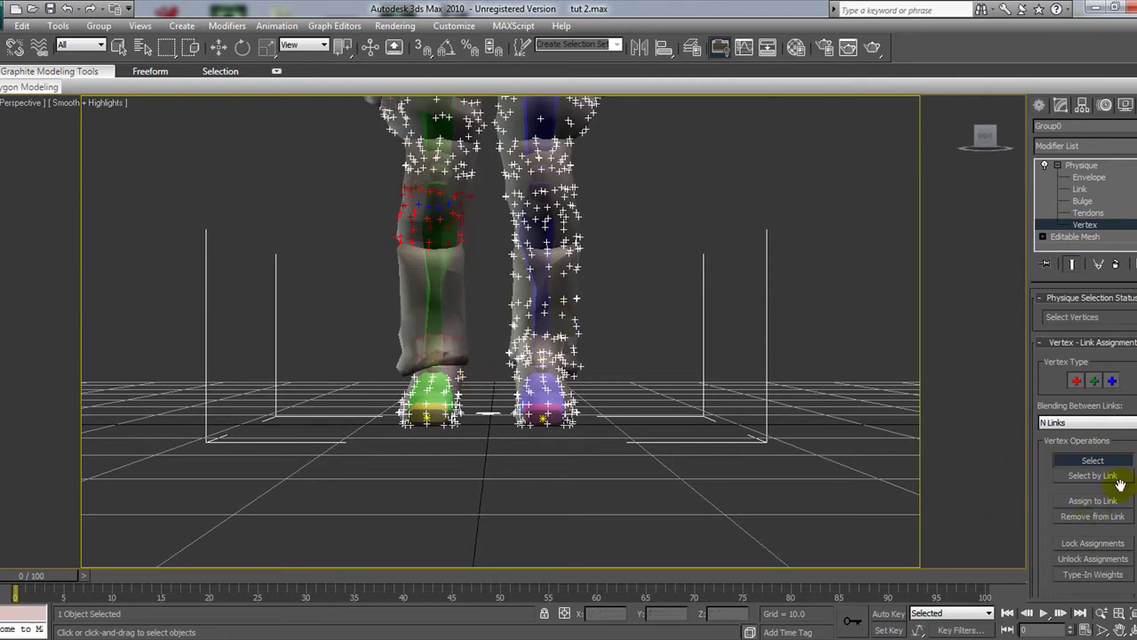
click(1097, 500)
click(435, 286)
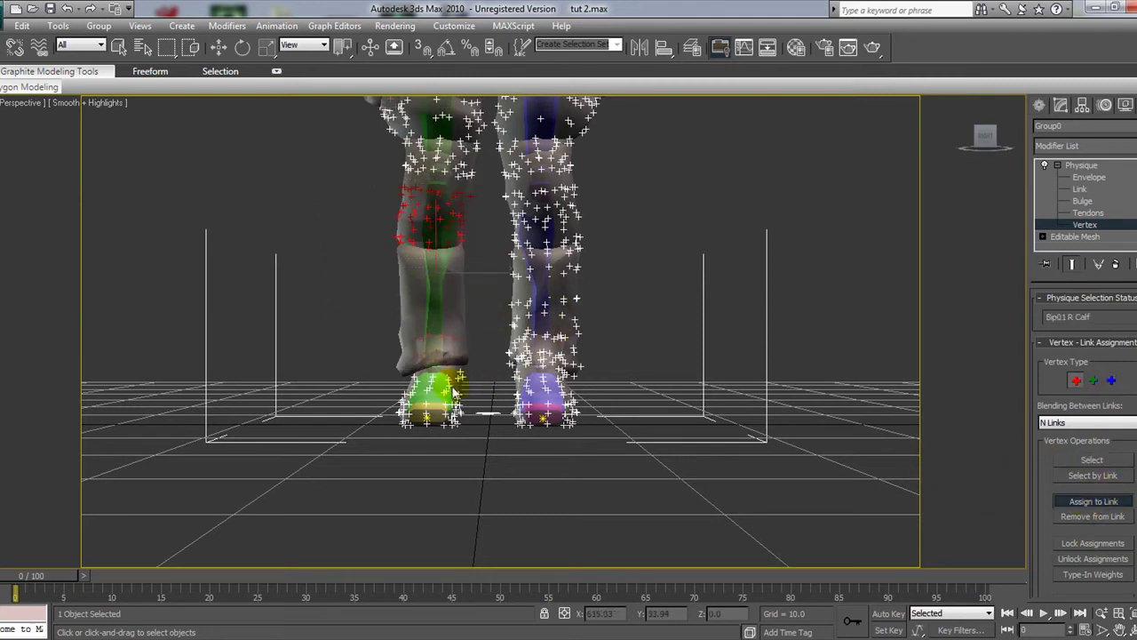
key(ctrl+s)
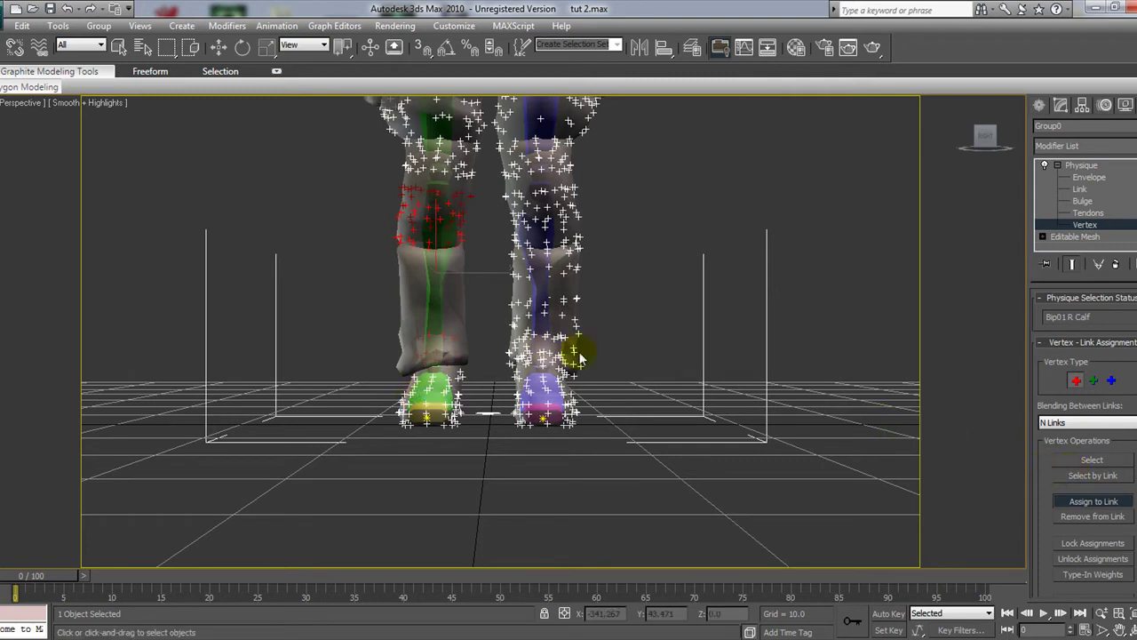
- Select all vertices of the right foot, assign them to the Bip01 R Foot link, and exit the Vertex level
click(1089, 460)
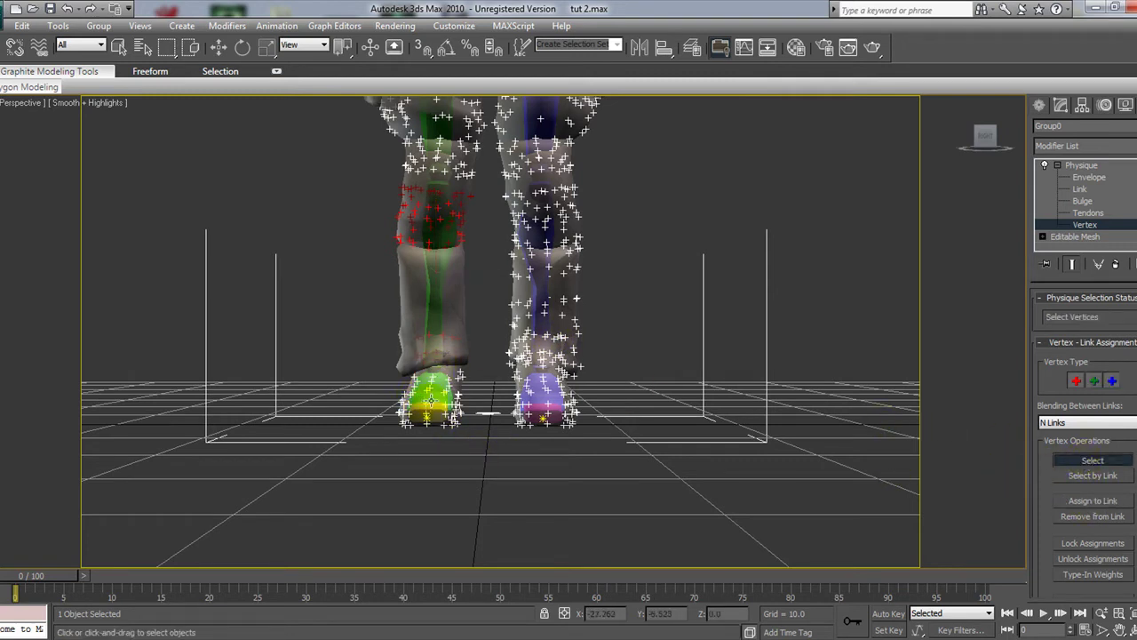
drag(480, 424, 395, 330)
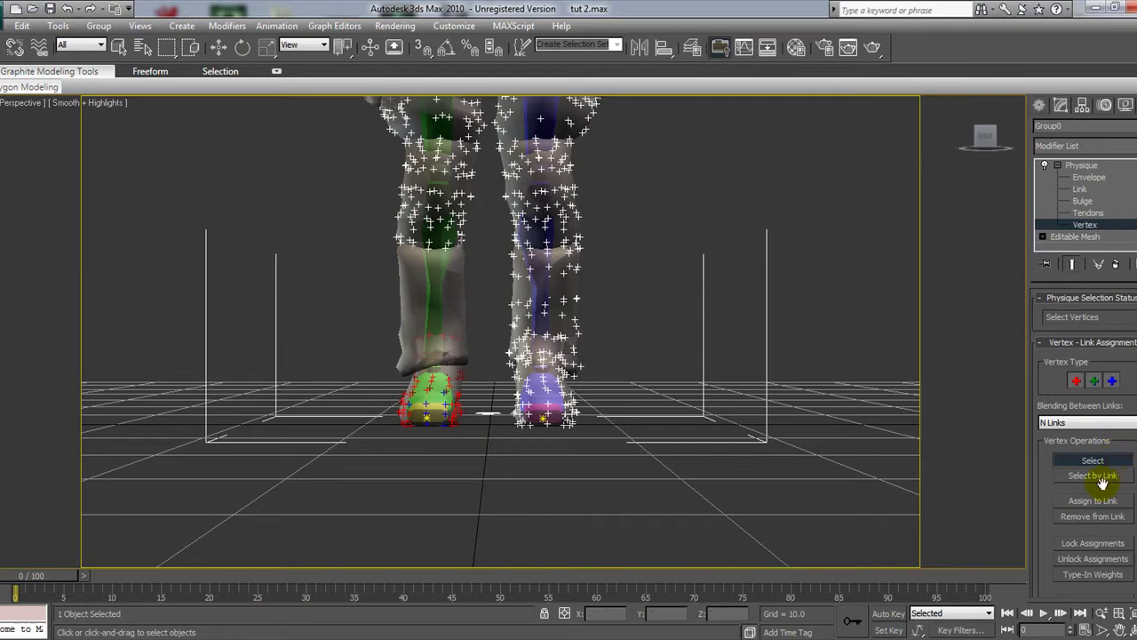
click(1093, 501)
click(399, 372)
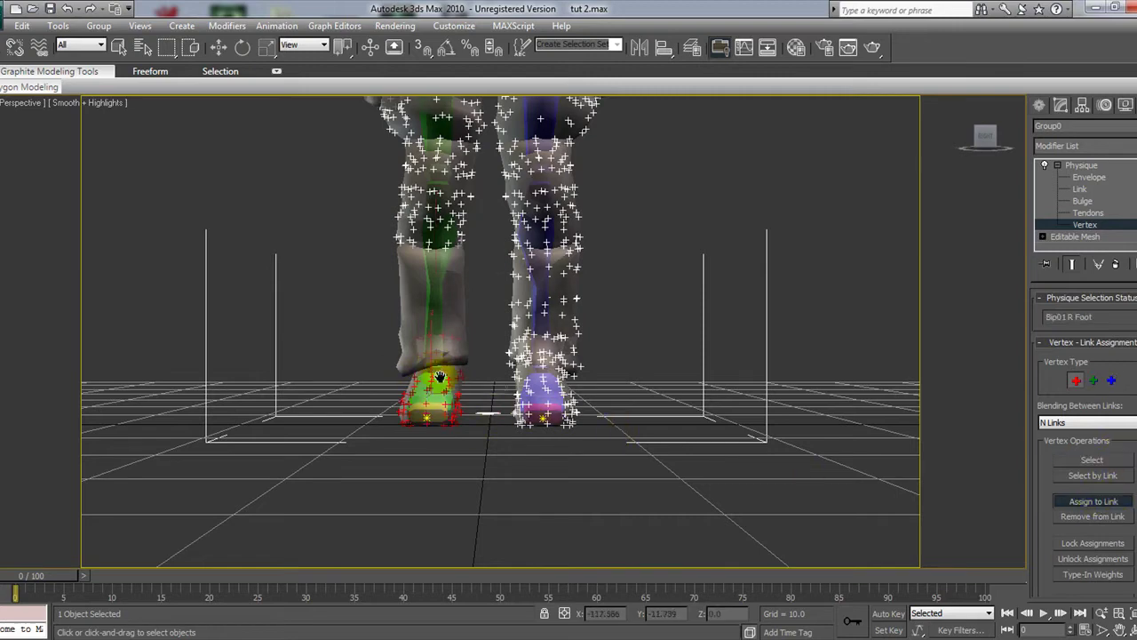
middle_drag(431, 359, 466, 480)
click(1081, 165)
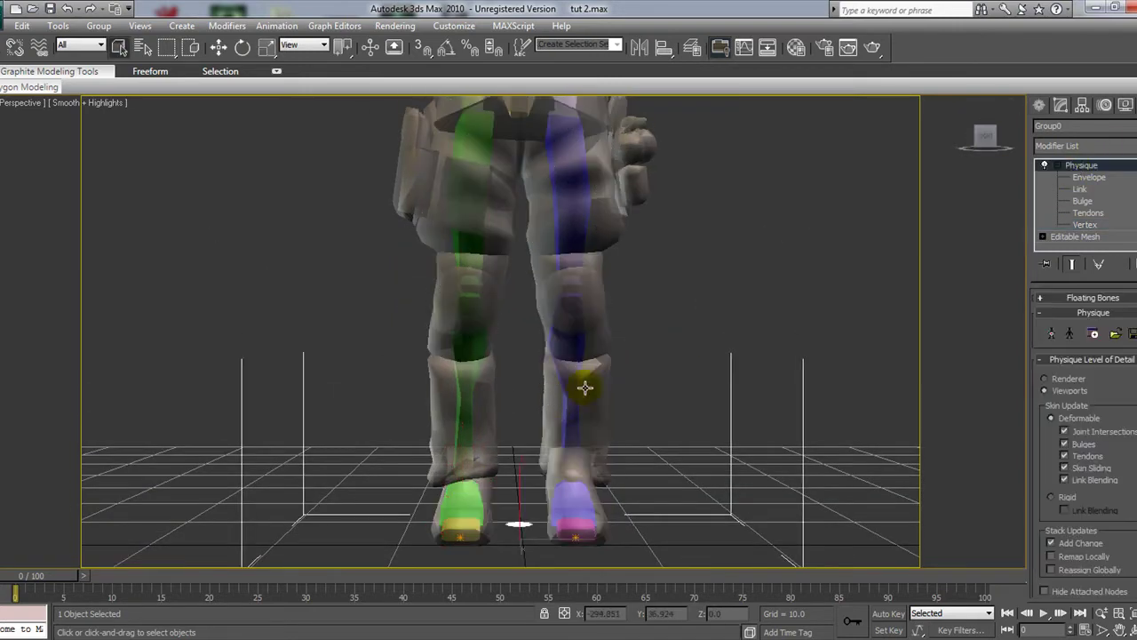
- At the Vertex level of the right lower-leg mesh, assign all of its vertices to the Bip01 R Calf link and exit the level
click(472, 430)
click(1058, 165)
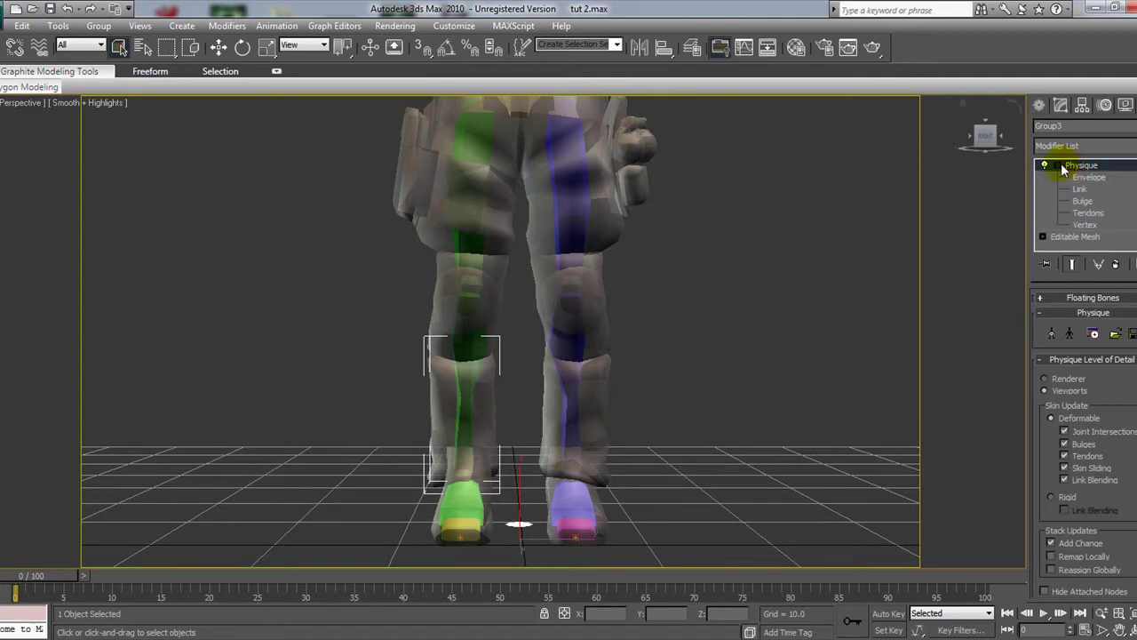
click(1084, 226)
drag(510, 472, 307, 330)
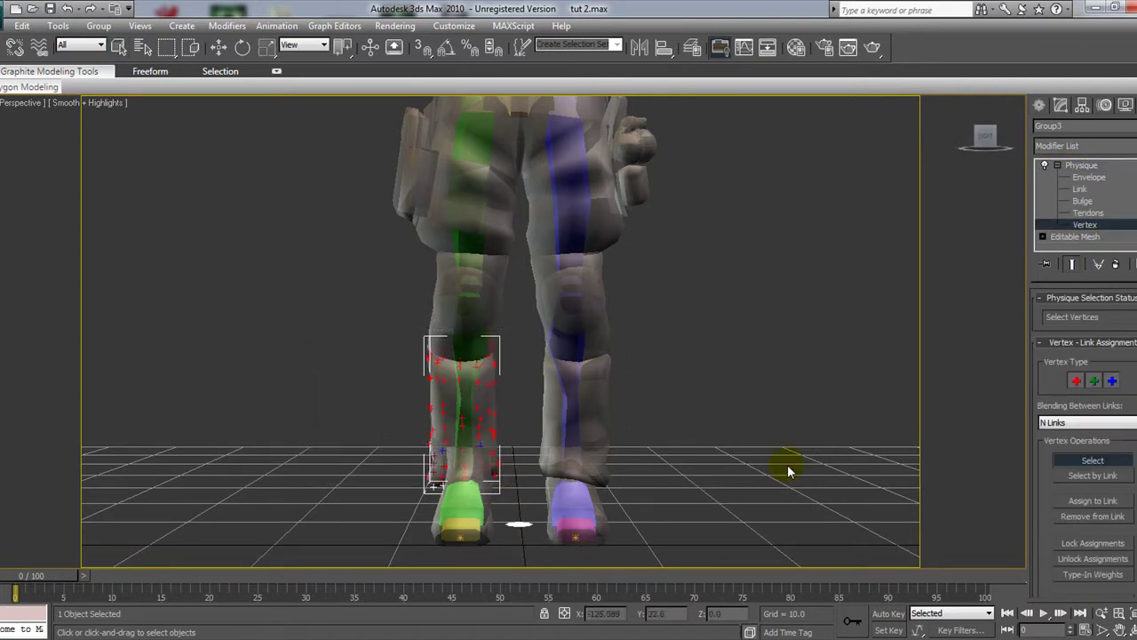
drag(507, 487, 304, 299)
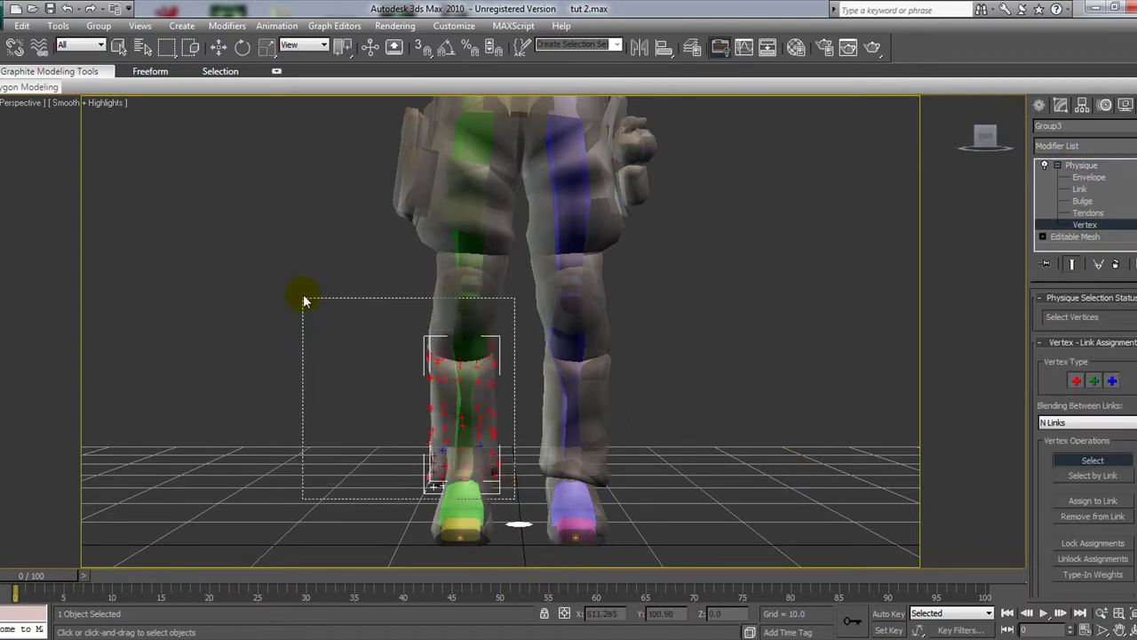
click(1093, 500)
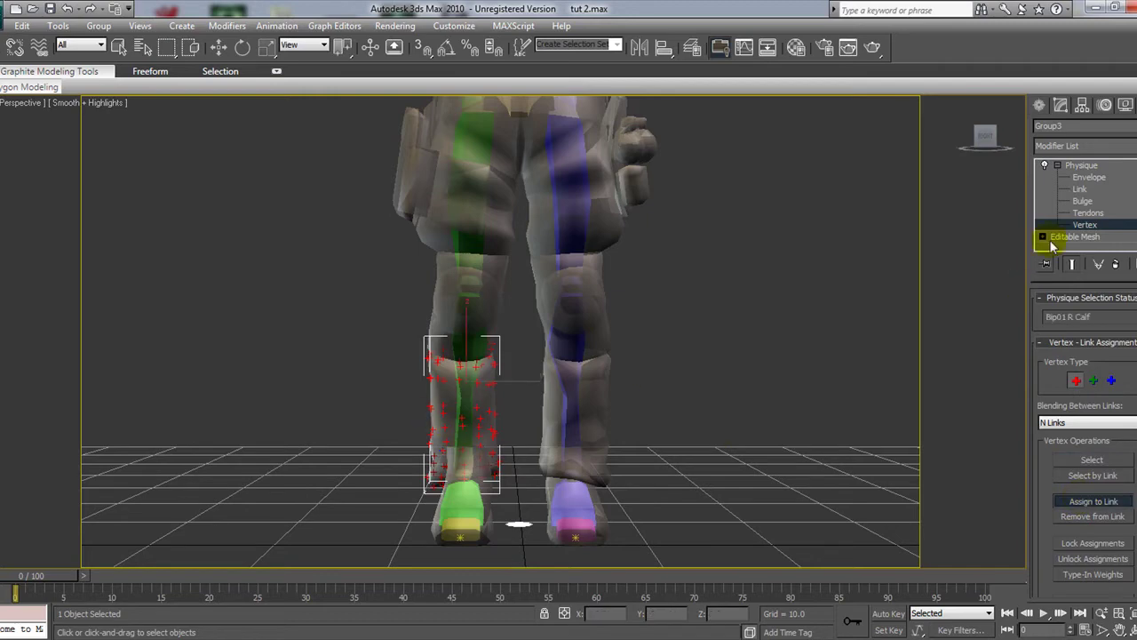
click(1075, 164)
- Swing the right thigh bone far outward to examine the corrected right leg and foot, and undo the rotation
middle_drag(712, 373, 702, 409)
click(453, 204)
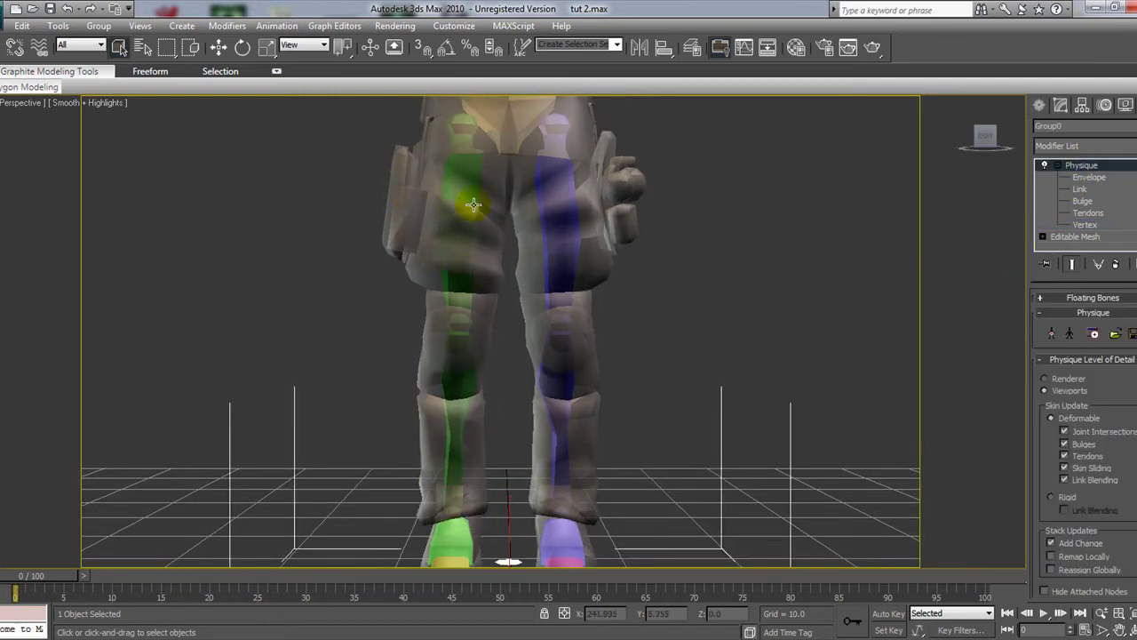
click(455, 175)
click(467, 195)
click(468, 194)
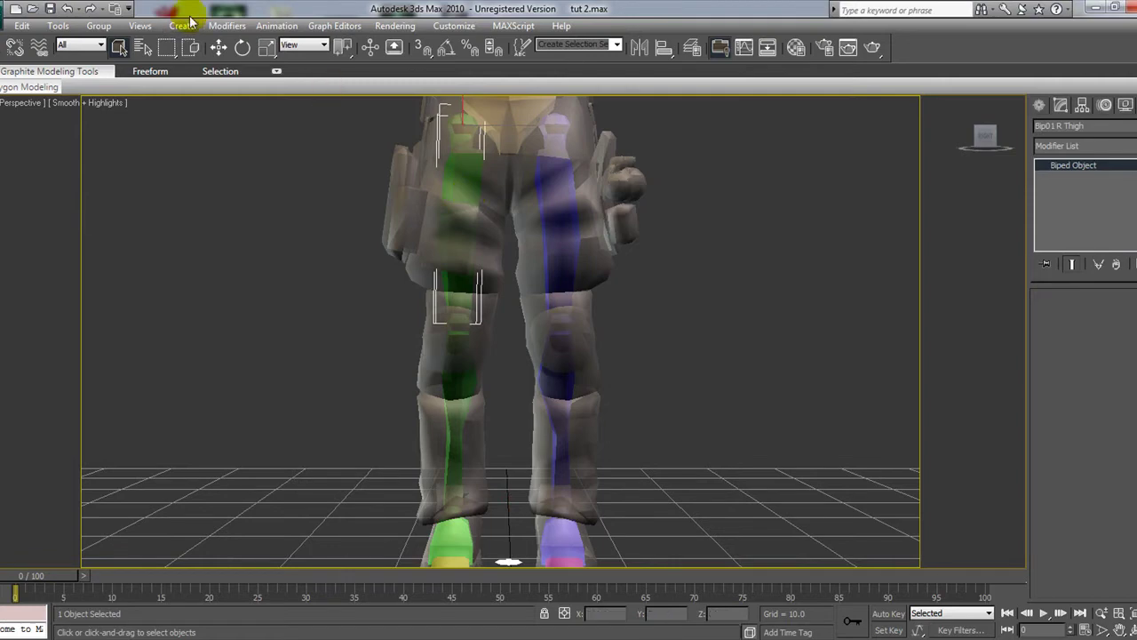
click(242, 47)
drag(424, 166, 469, 315)
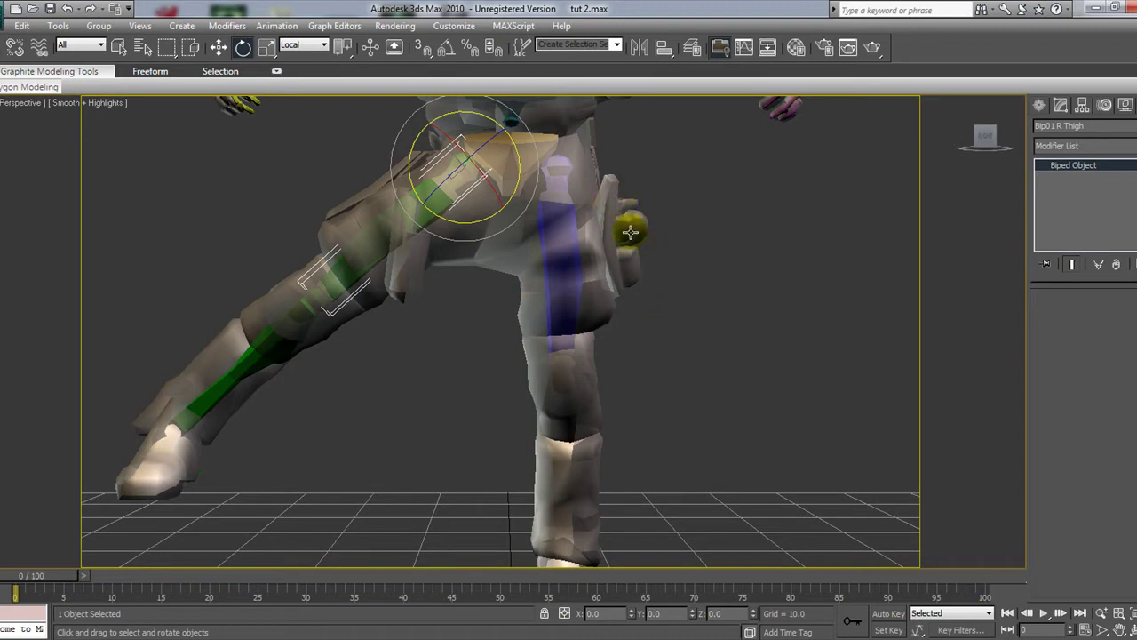
mouse_move(986, 138)
mouse_down()
mouse_move(944, 160)
mouse_move(983, 145)
mouse_up()
alt+middle_drag(568, 356, 573, 337)
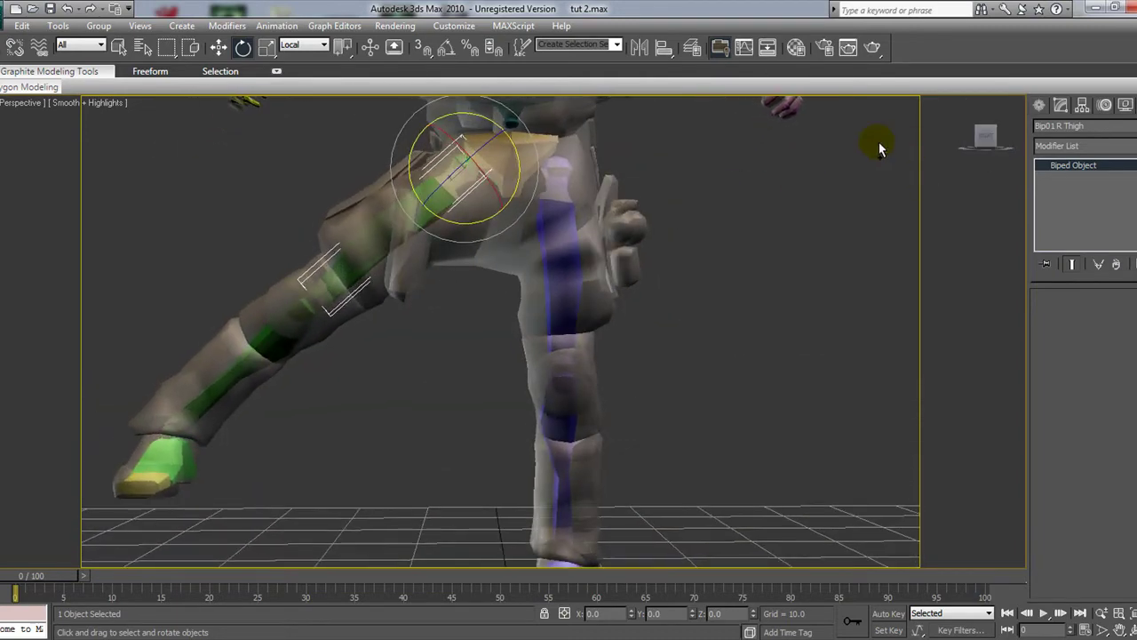
key(ctrl+z)
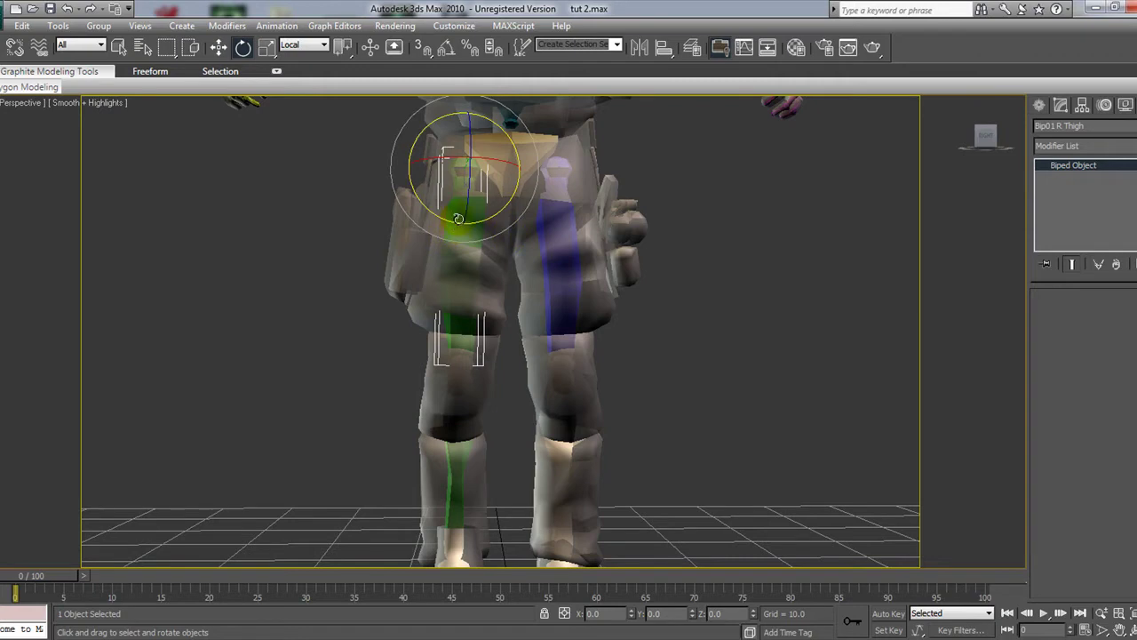
- Swing the right thigh bone forward to check the leg's deformation, and undo the rotation
drag(468, 203, 473, 167)
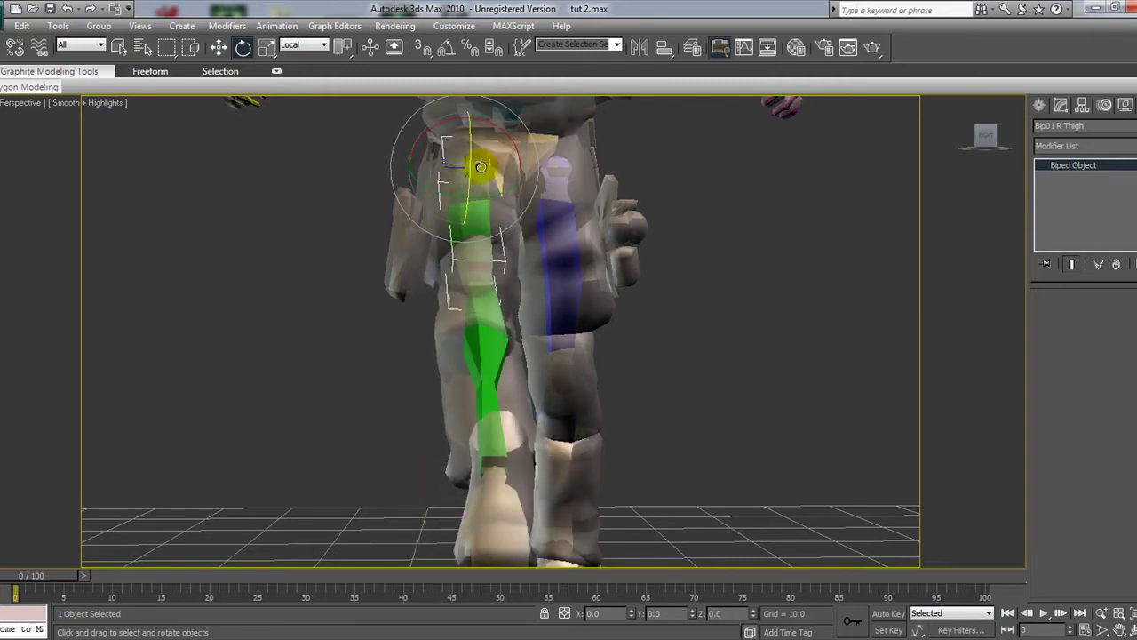
key(ctrl+z)
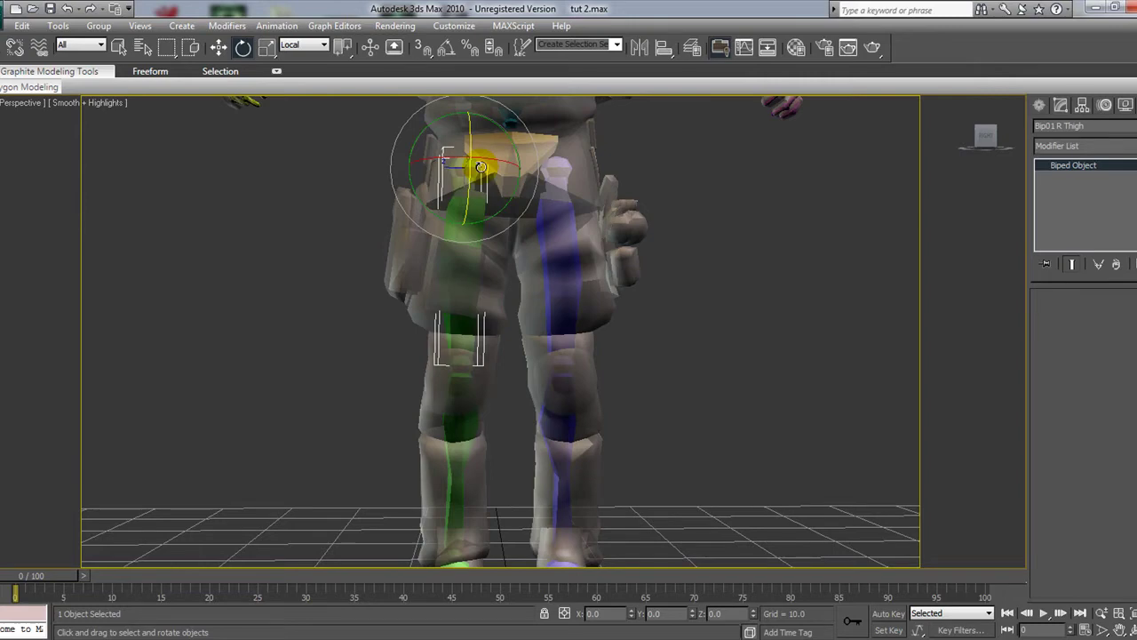
key(ctrl+z)
- Select the body mesh and freeze it so that only the bones beneath it can be picked
click(988, 135)
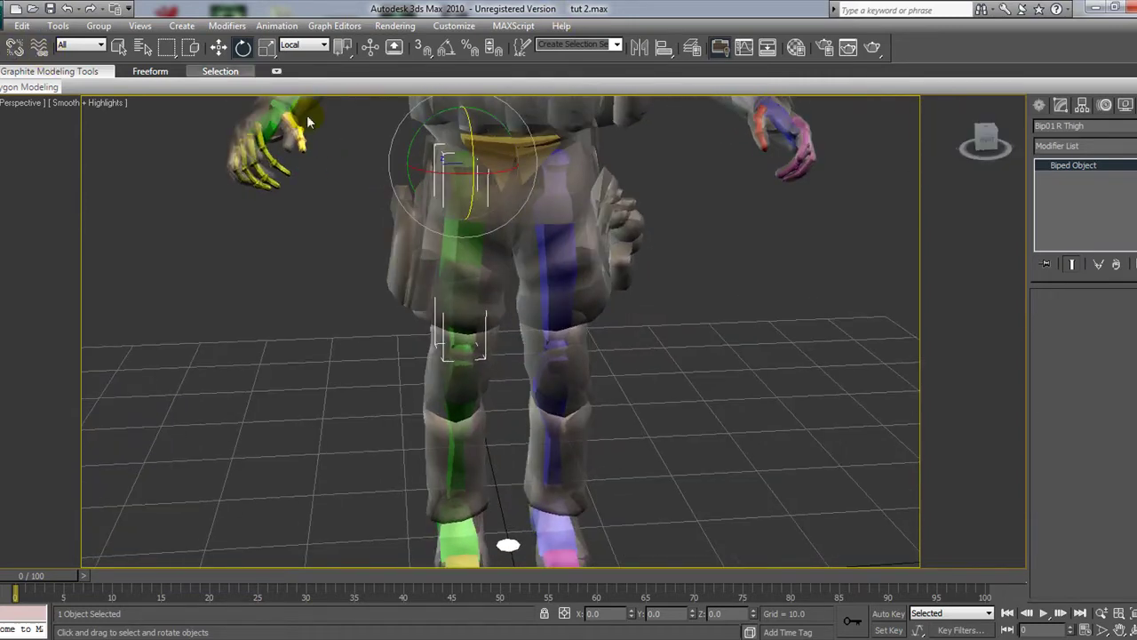
click(428, 238)
click(494, 241)
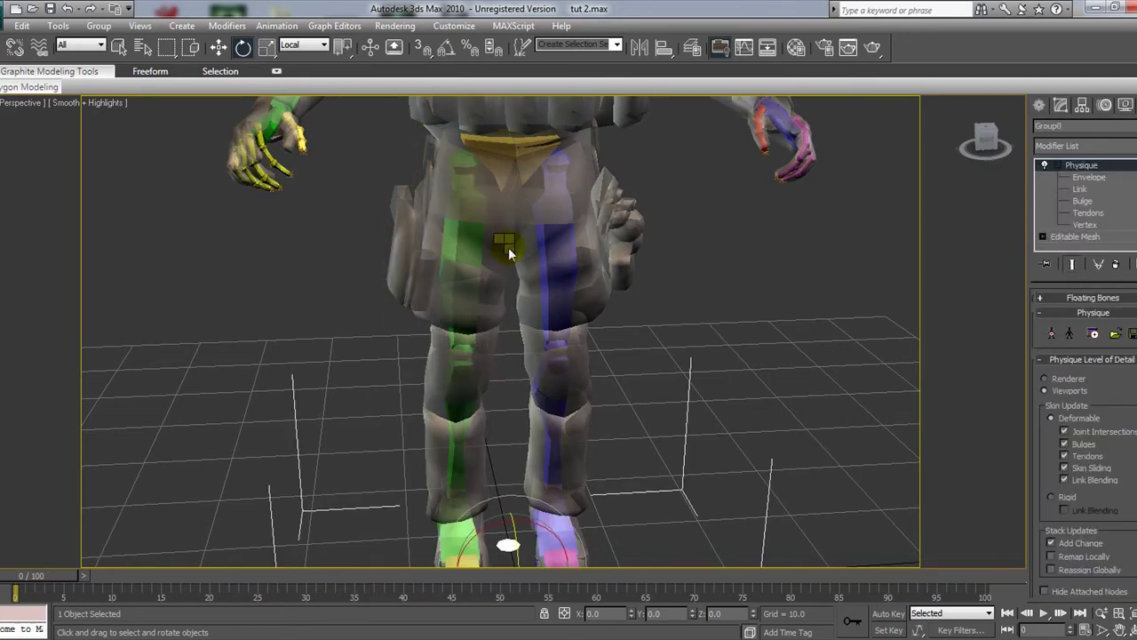
right_click(505, 240)
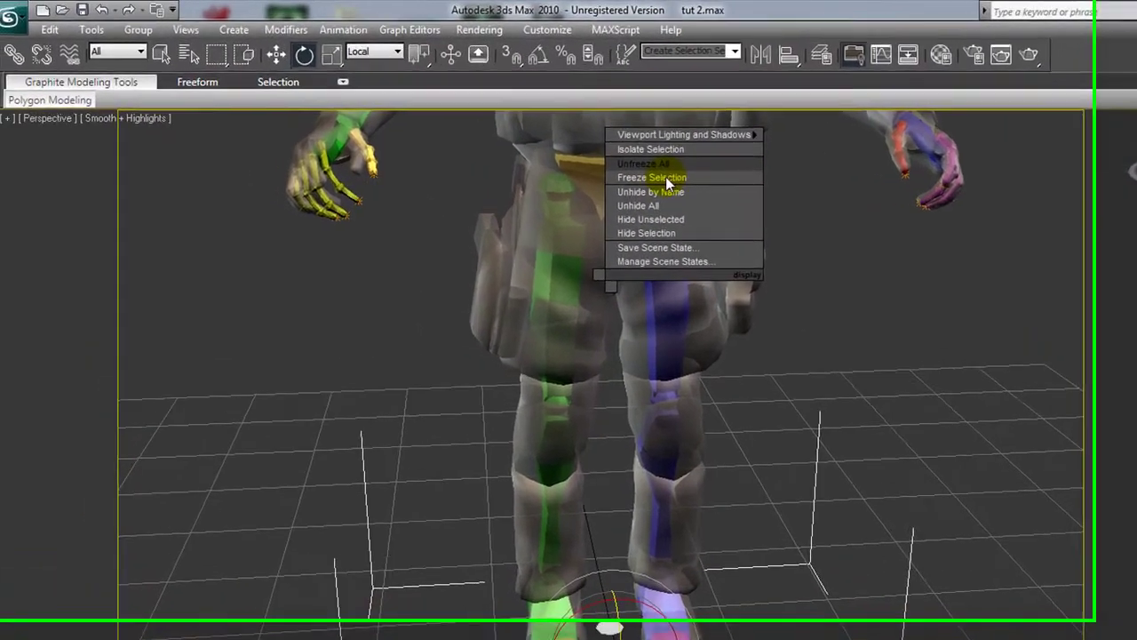
click(554, 153)
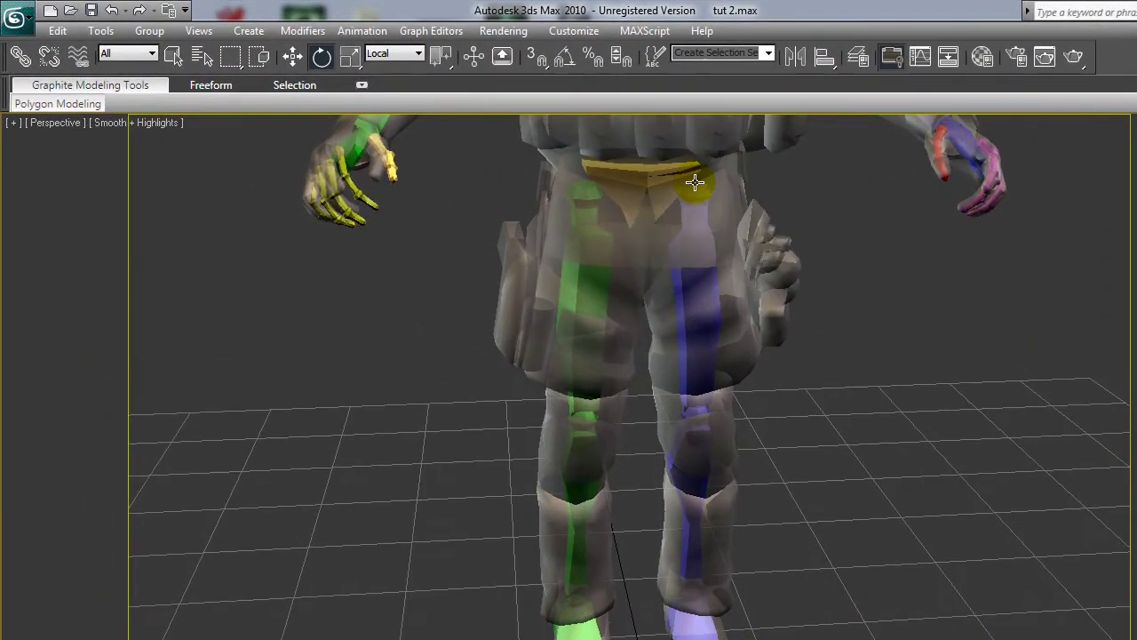
- Link the gear mesh on the soldier's right hip to the right thigh bone
click(595, 270)
click(19, 57)
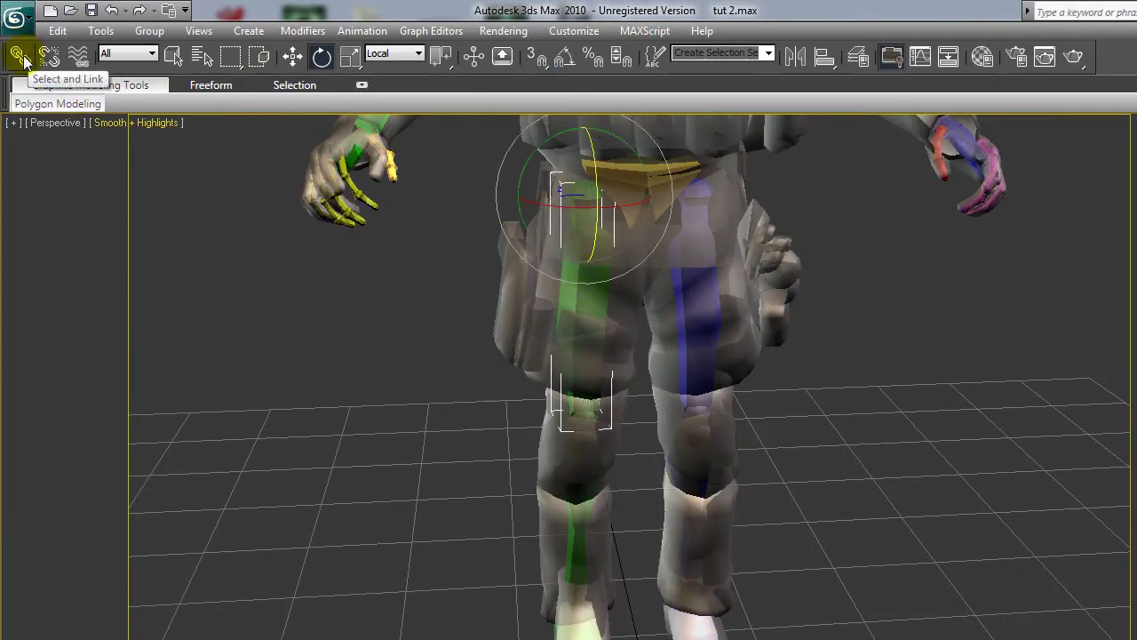
click(504, 297)
click(17, 60)
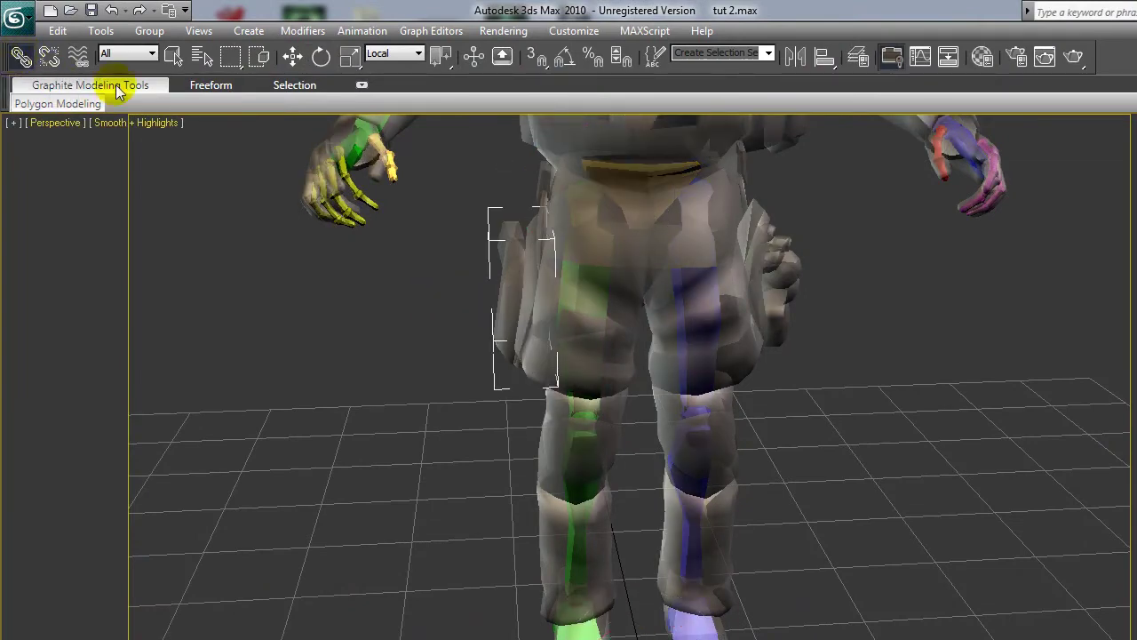
drag(507, 312, 597, 305)
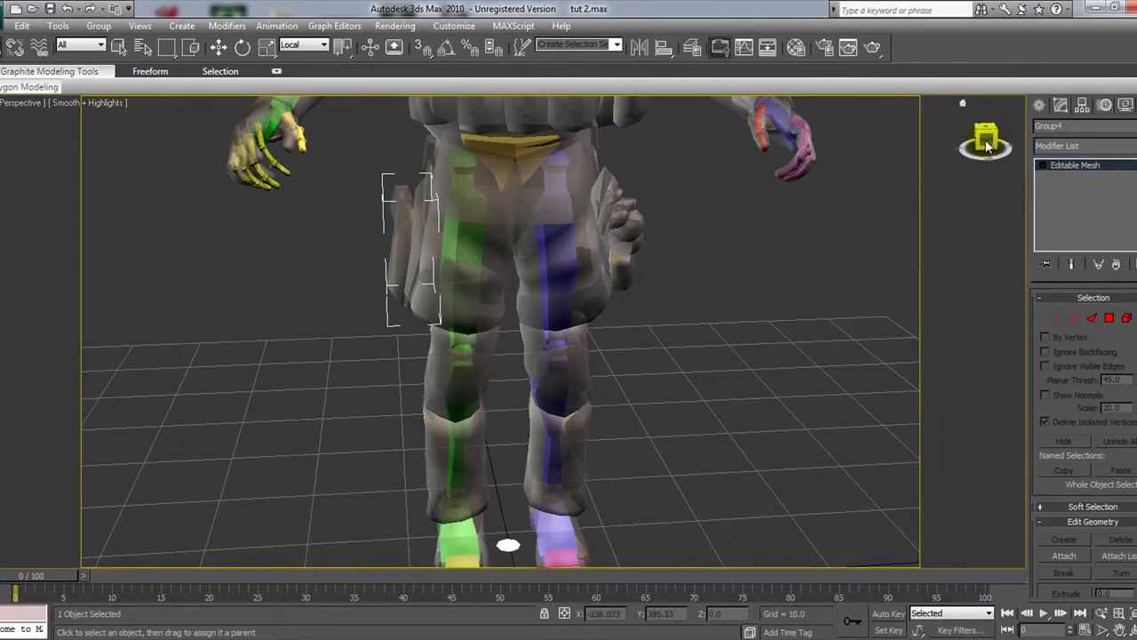
- Link the pouch mesh on the soldier's left hip to the left thigh bone and leave the linking mode
drag(987, 139, 976, 137)
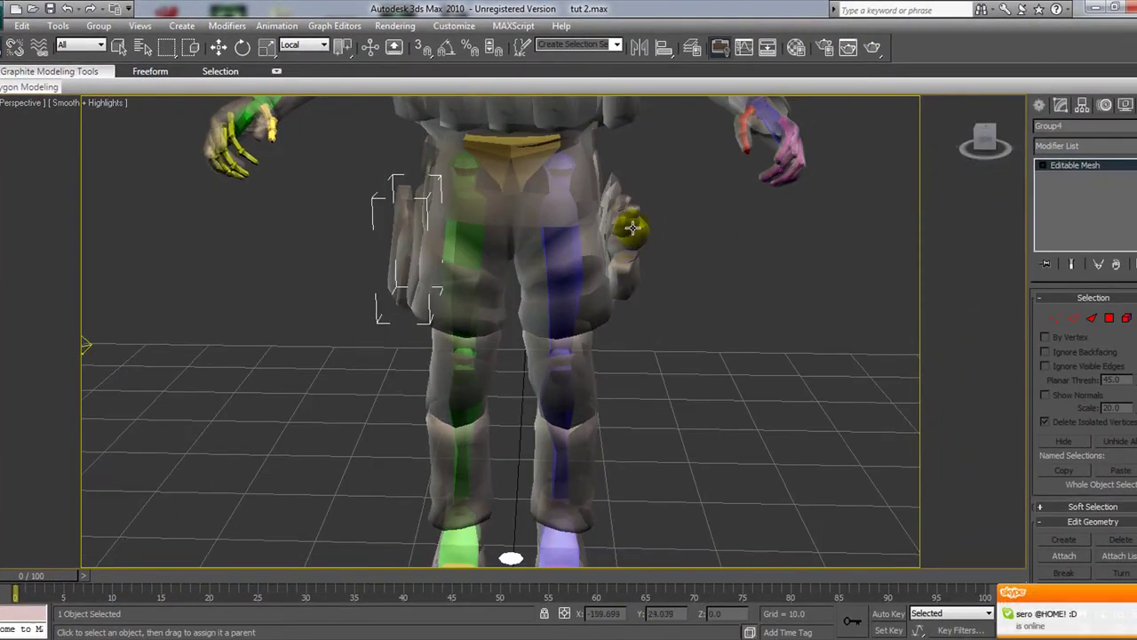
drag(633, 228, 563, 249)
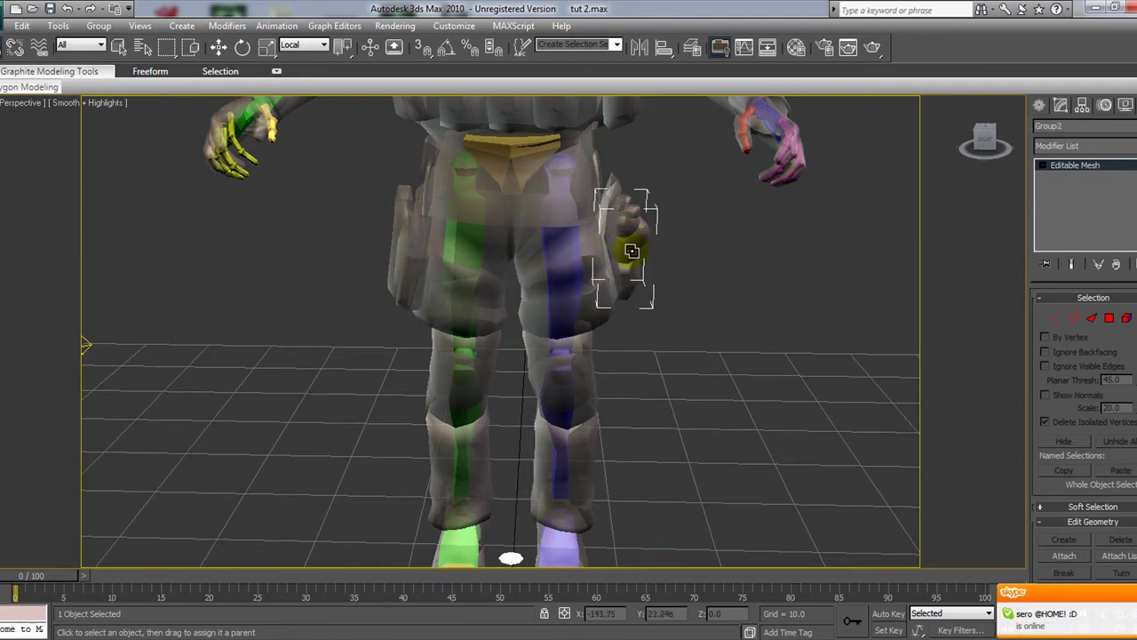
middle_drag(632, 251, 633, 284)
click(687, 287)
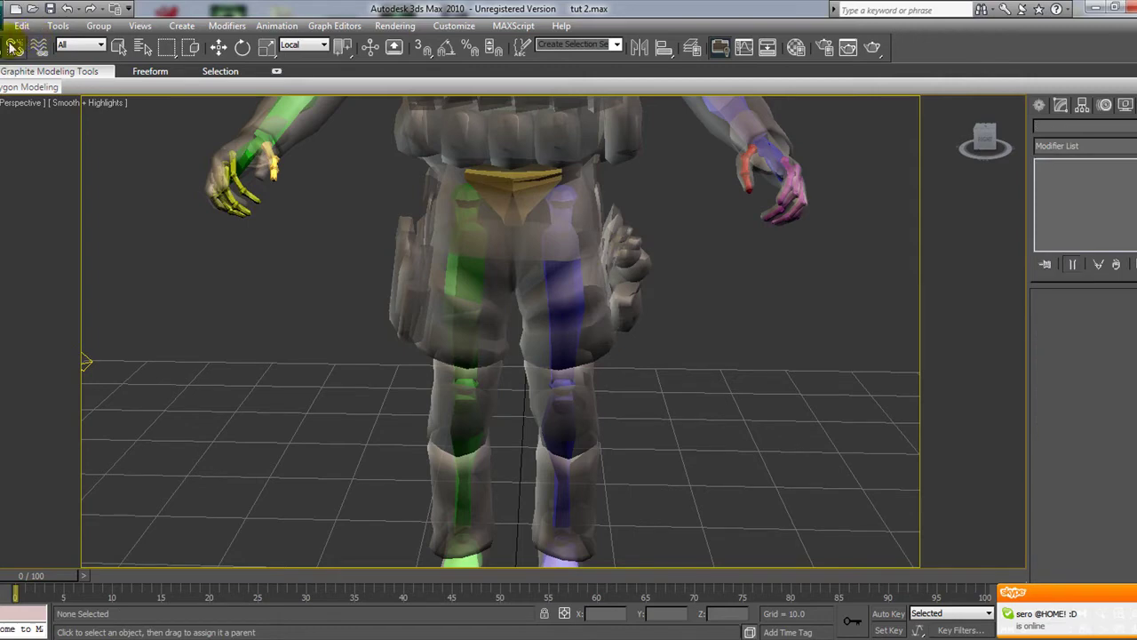
click(219, 46)
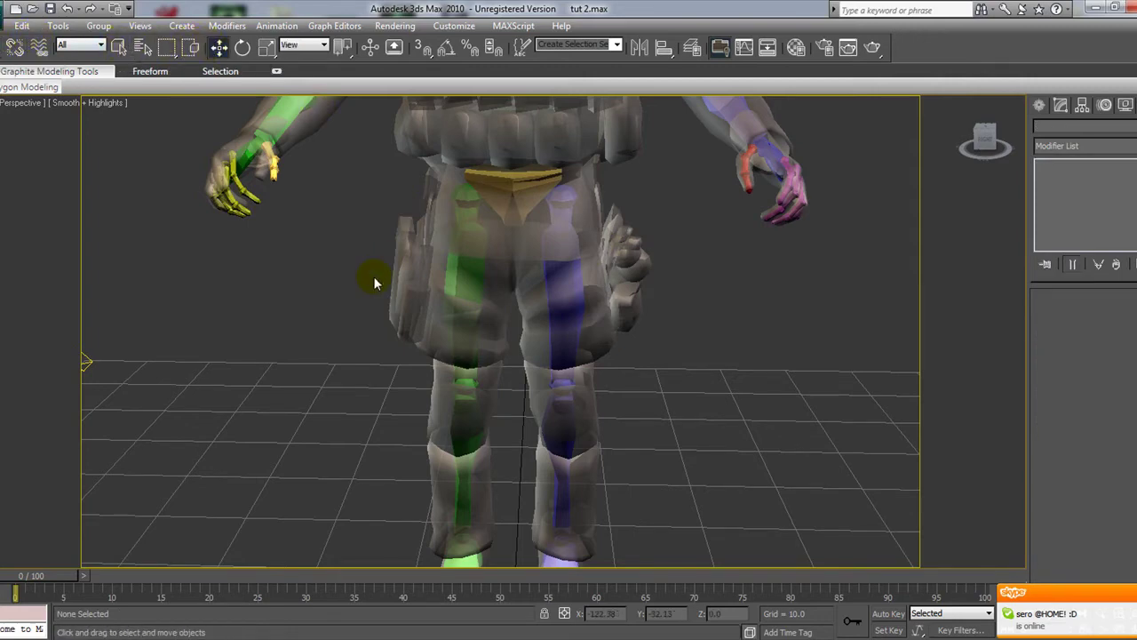
- Rotate the left thigh bone to check how the linked hip pouch follows, and undo the rotation
alt+middle_drag(373, 275, 364, 234)
click(243, 49)
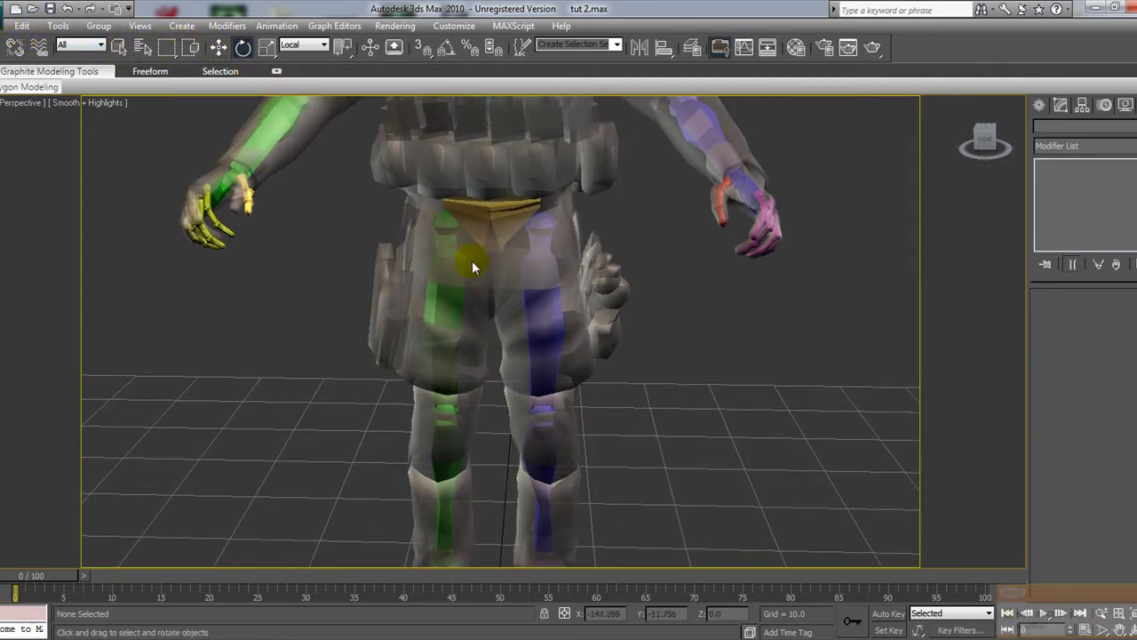
right_click(741, 345)
click(541, 329)
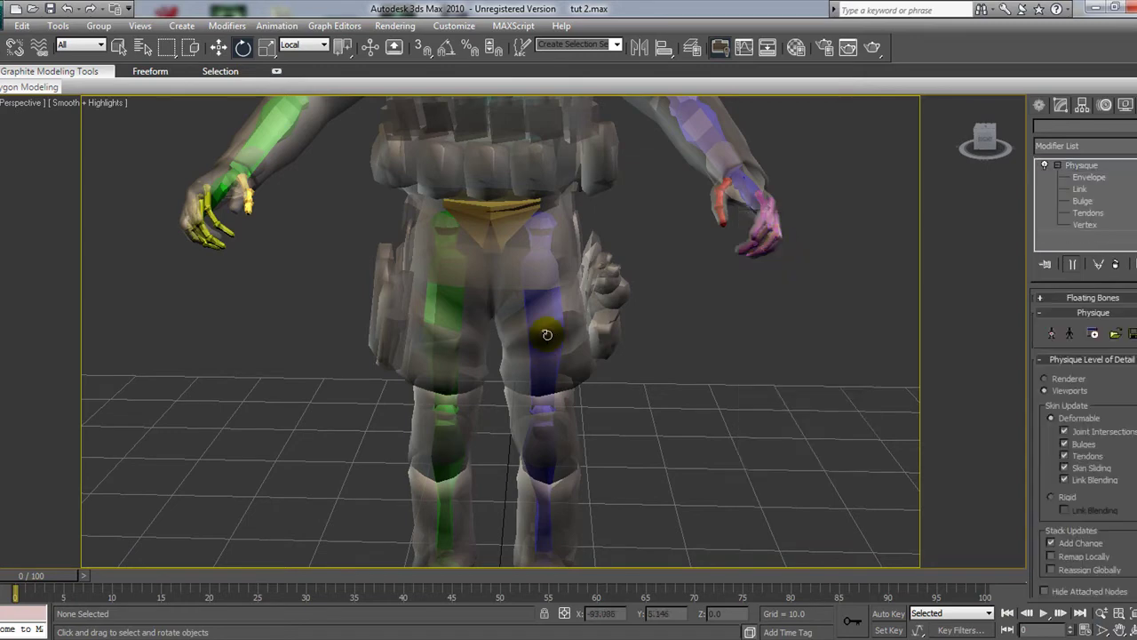
drag(589, 257, 666, 312)
key(ctrl+z)
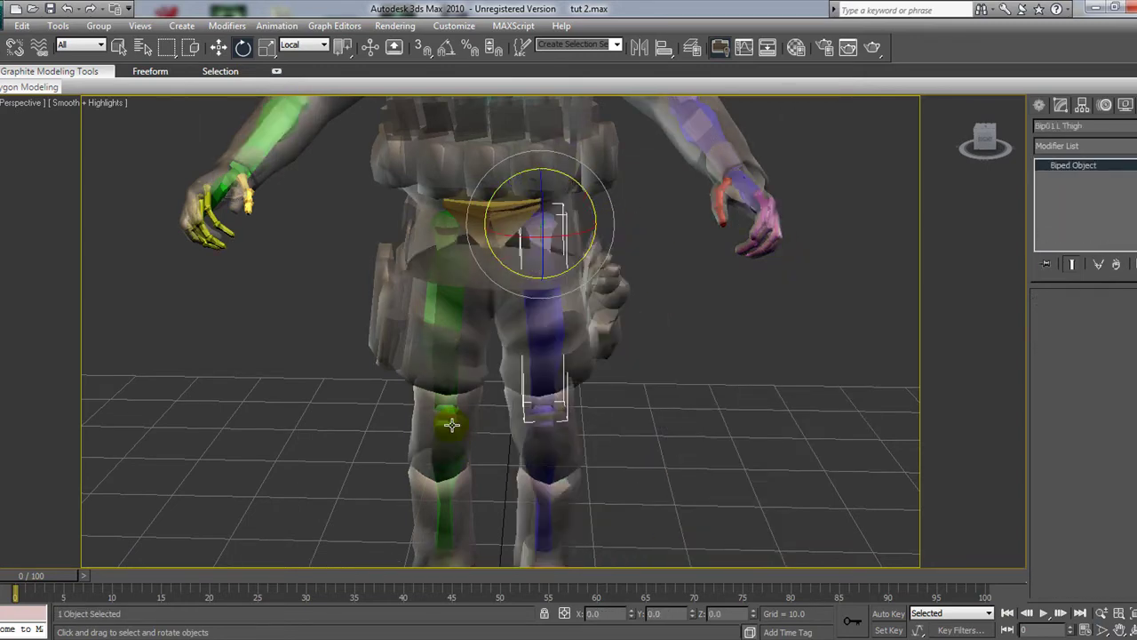
- Raise the left upper arm bone to examine the arm and torso deformation, and undo the rotation
middle_drag(574, 233, 502, 452)
click(978, 145)
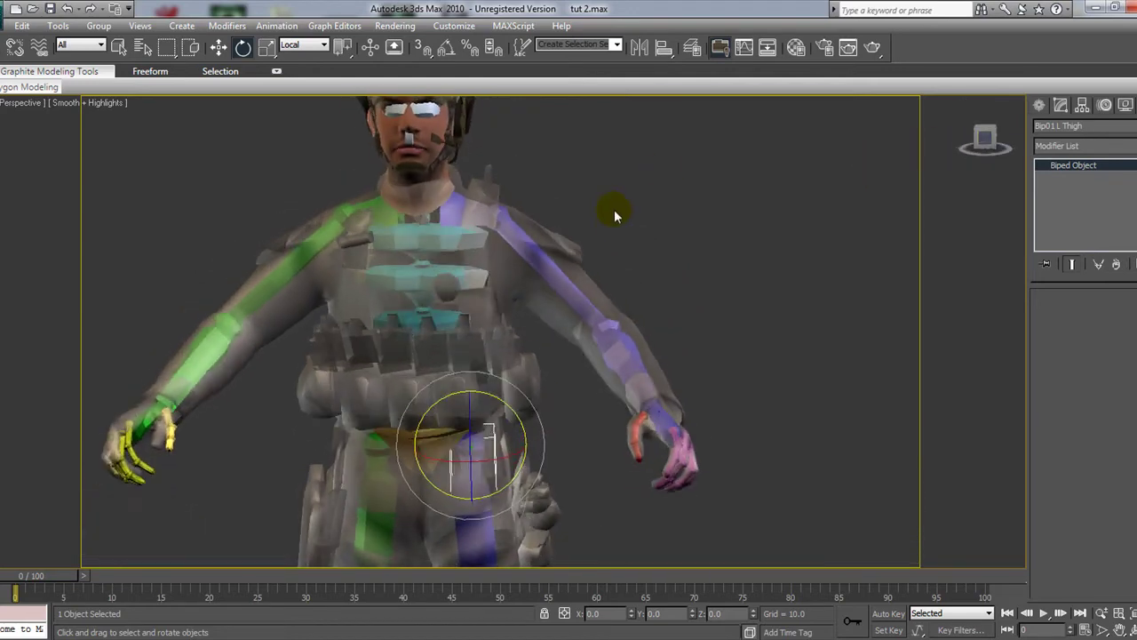
click(547, 259)
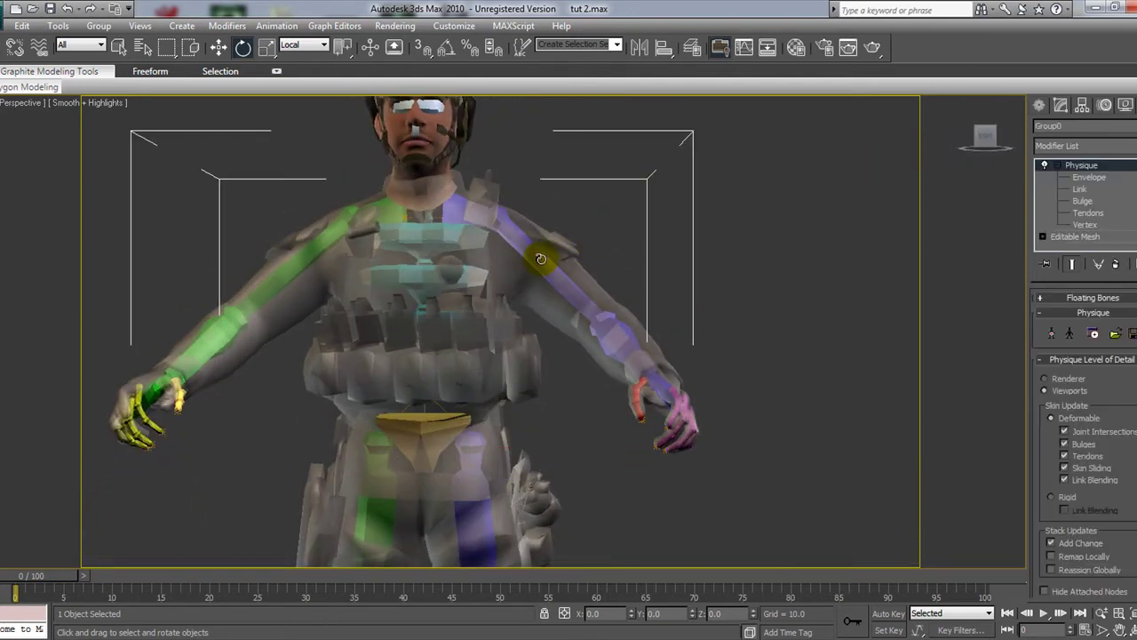
click(544, 233)
drag(553, 206, 548, 169)
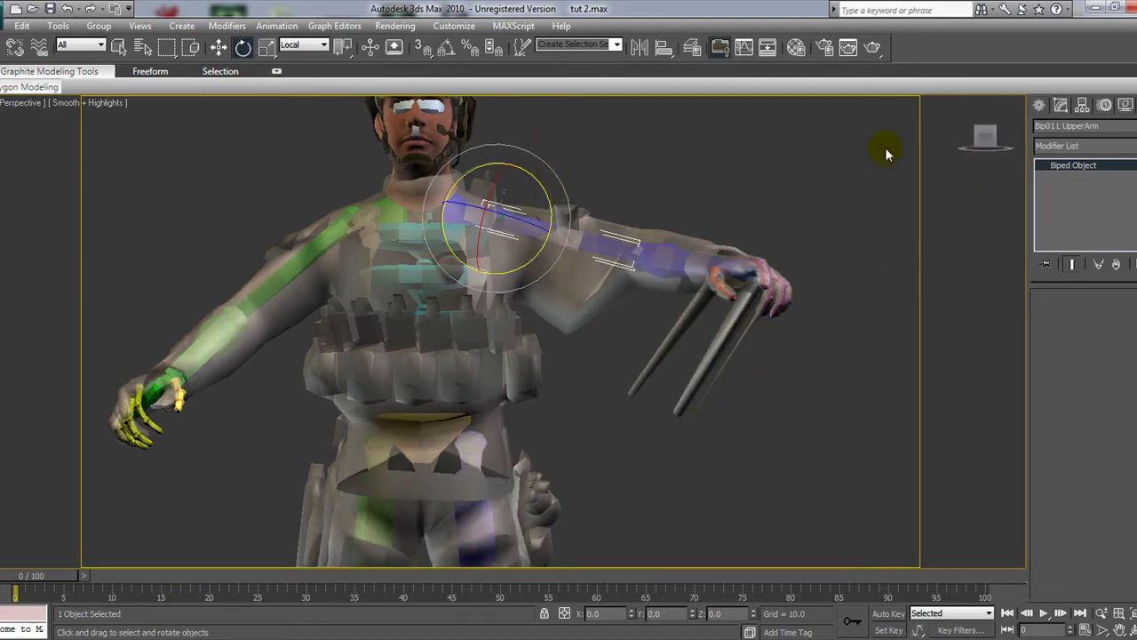
key(ctrl+z)
click(584, 266)
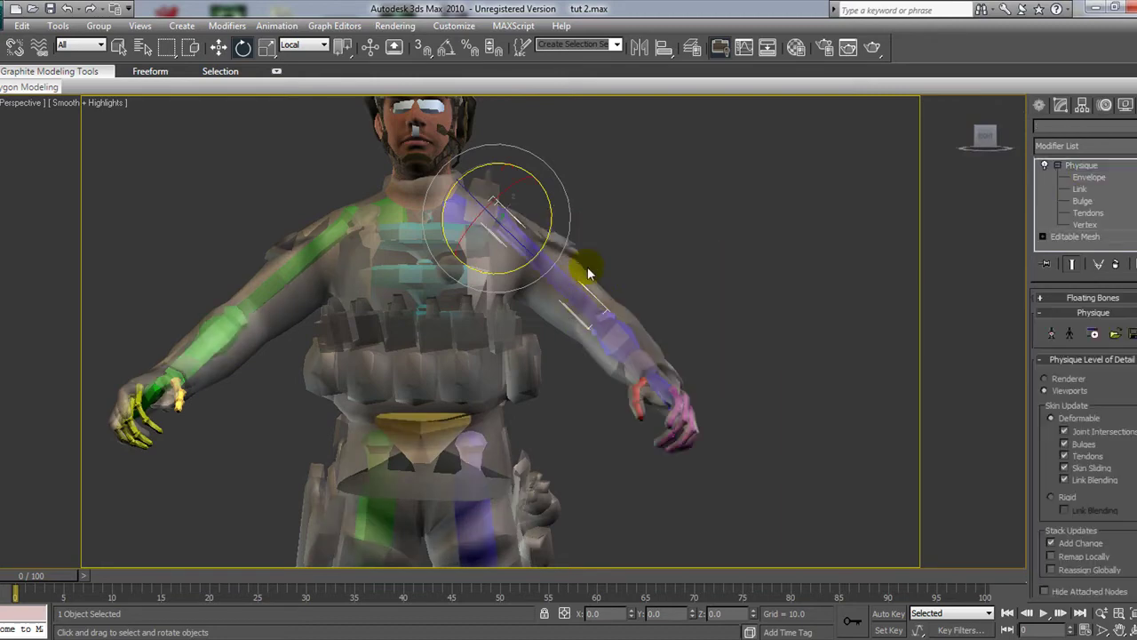
click(1060, 226)
drag(585, 358, 556, 411)
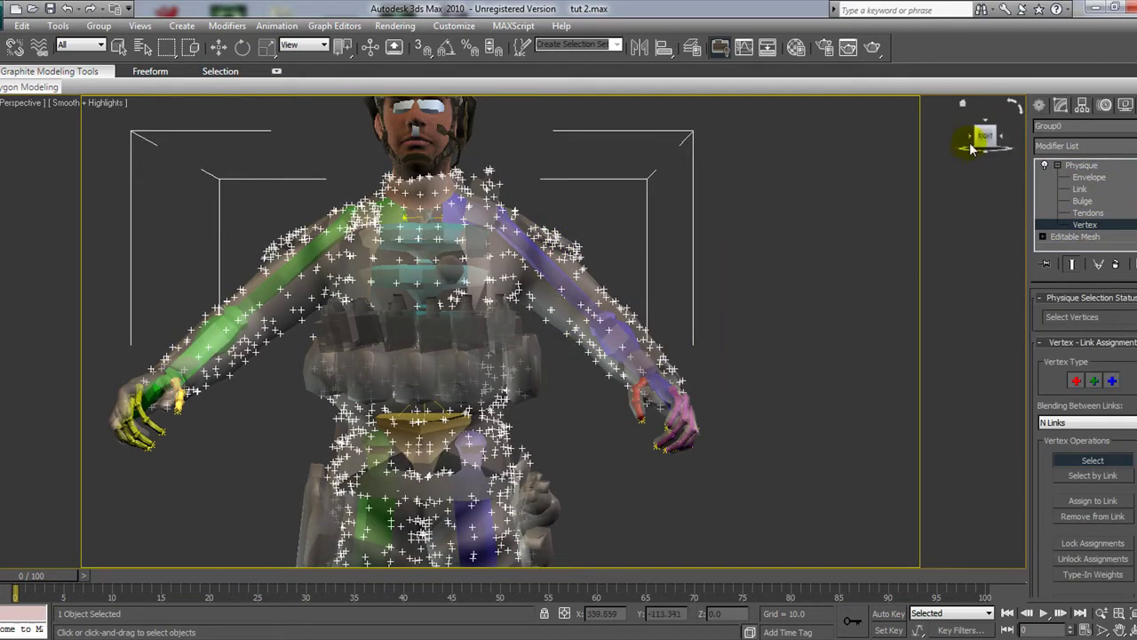
drag(984, 135, 983, 142)
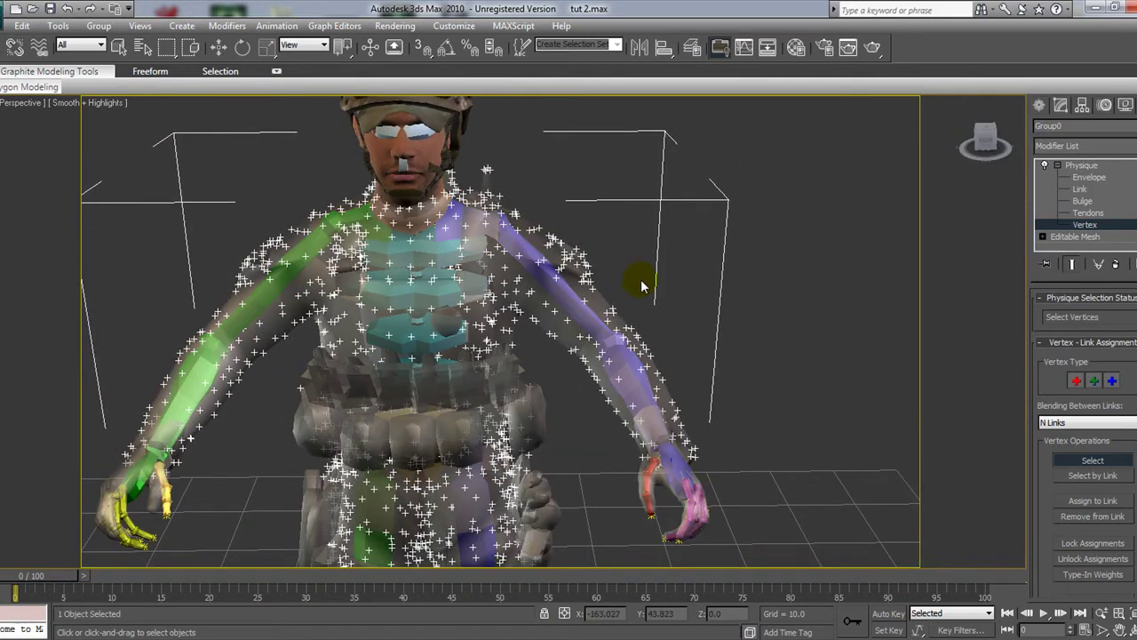
middle_drag(641, 279, 693, 225)
middle_drag(474, 414, 404, 528)
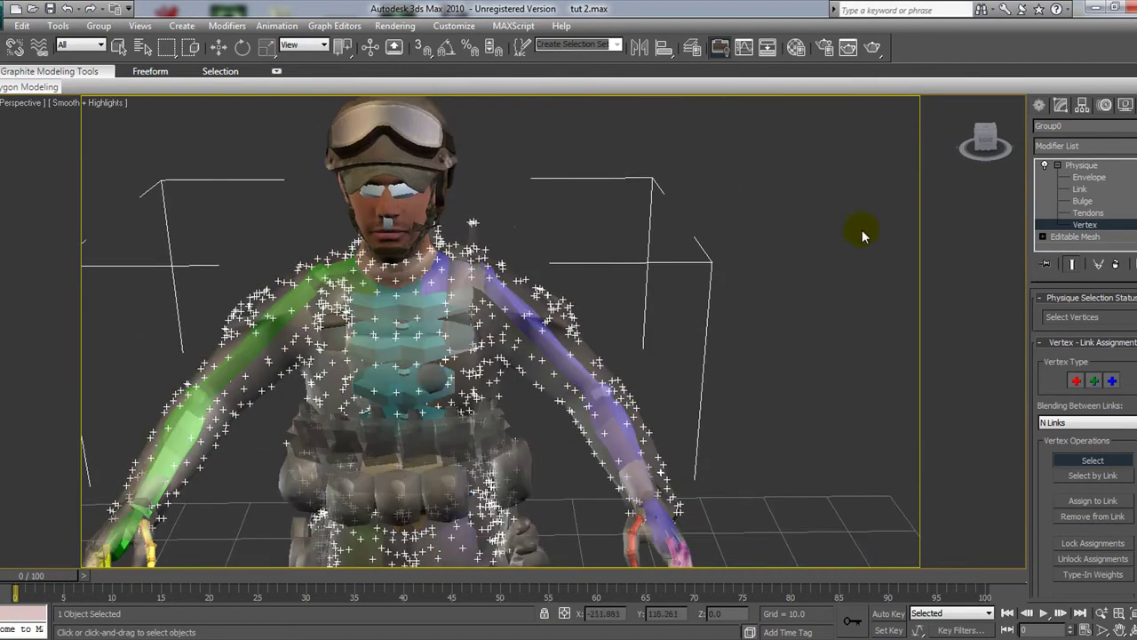
click(973, 151)
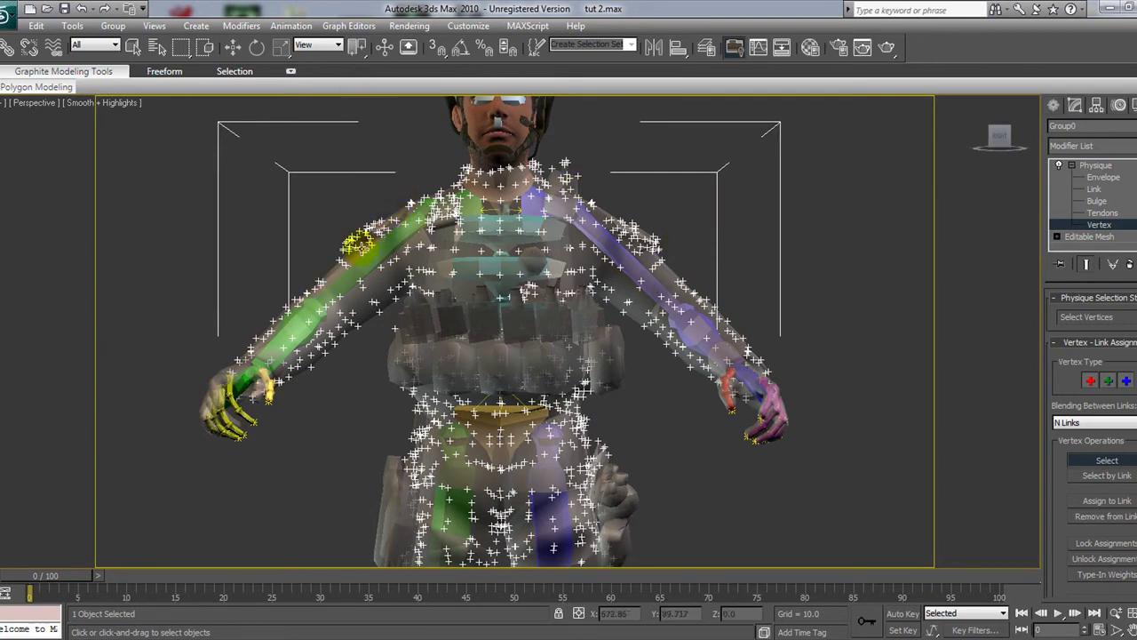
click(1095, 165)
- Rotate the left upper arm bone again to recheck the shoulder and waist deformation, and undo the rotation
click(613, 254)
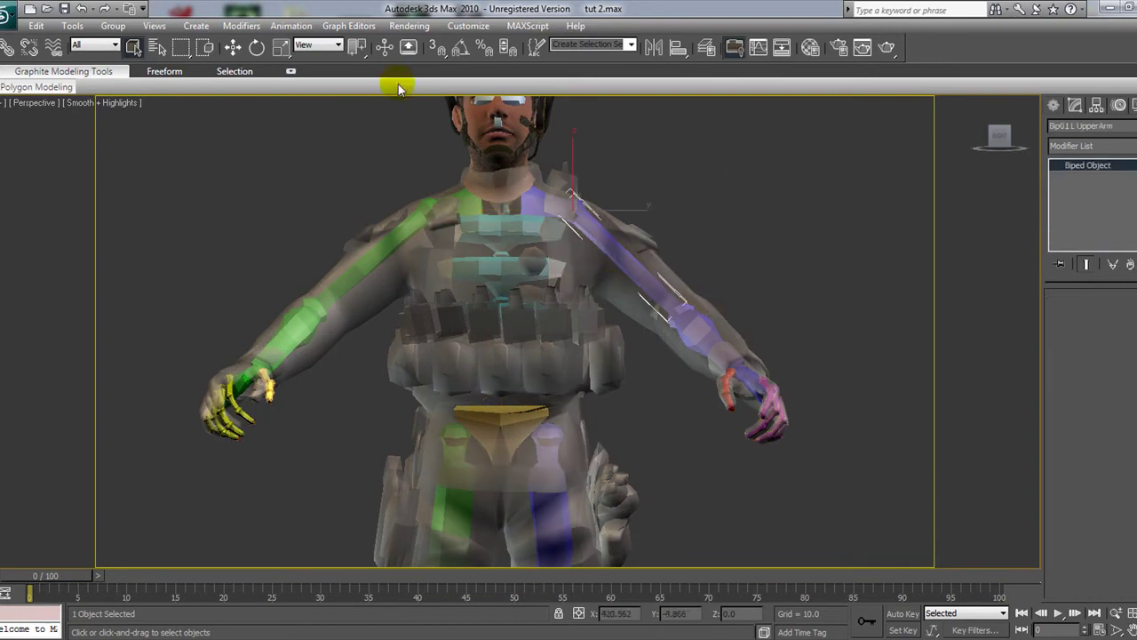
click(258, 47)
drag(619, 192, 737, 355)
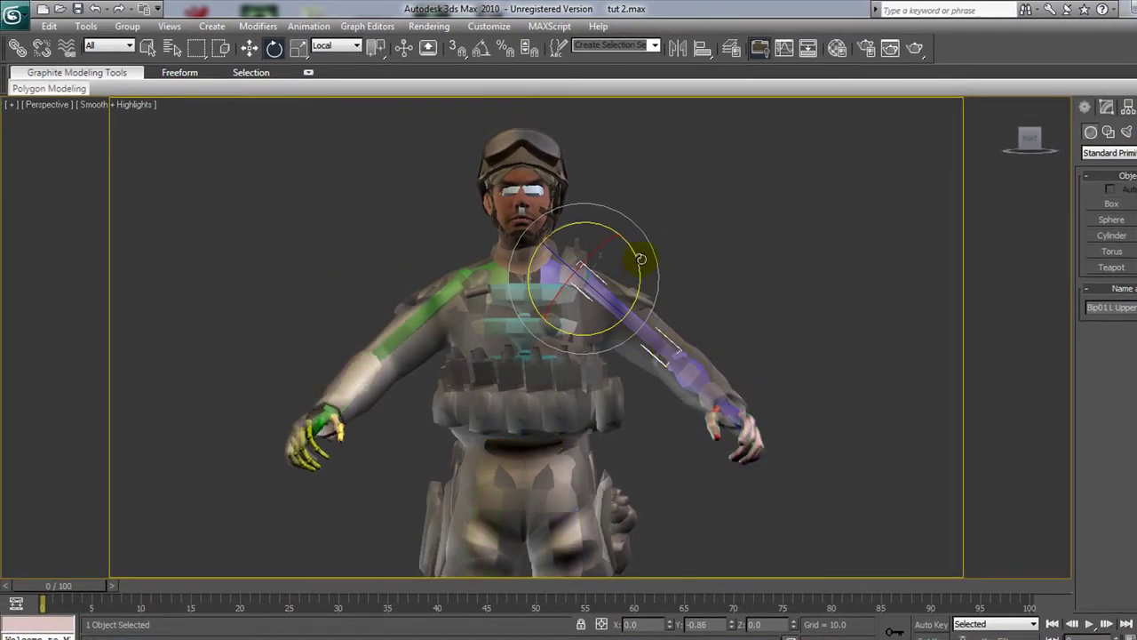
drag(640, 259, 652, 206)
key(ctrl+z)
- Raise the right upper arm bone to check the mesh deformation on that side, and undo the rotation
click(433, 308)
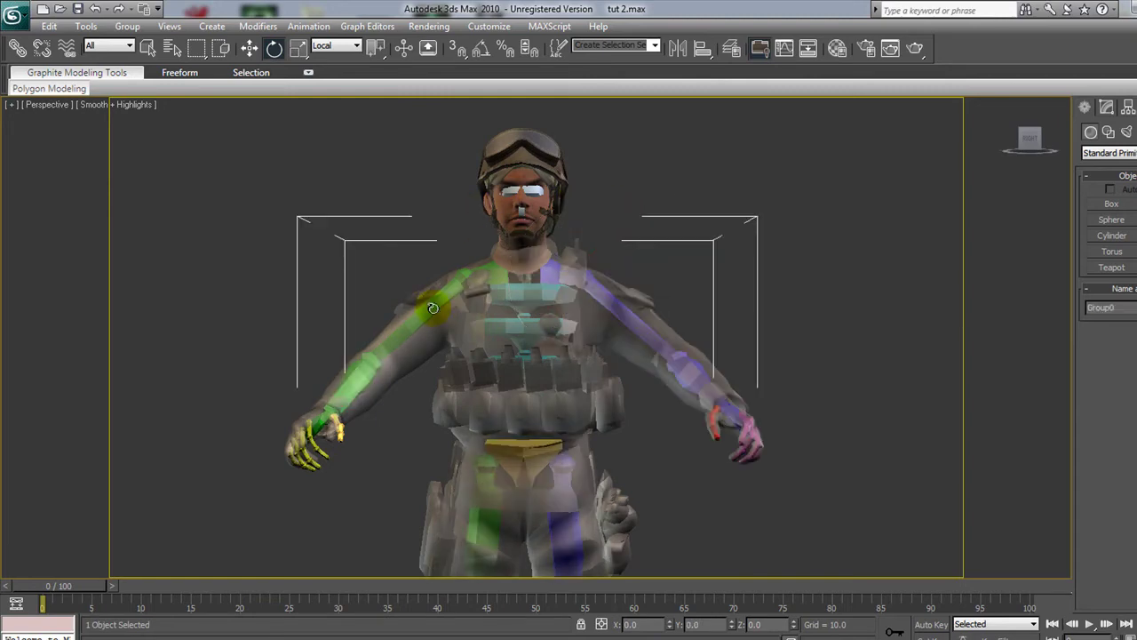
click(432, 307)
drag(418, 257, 457, 244)
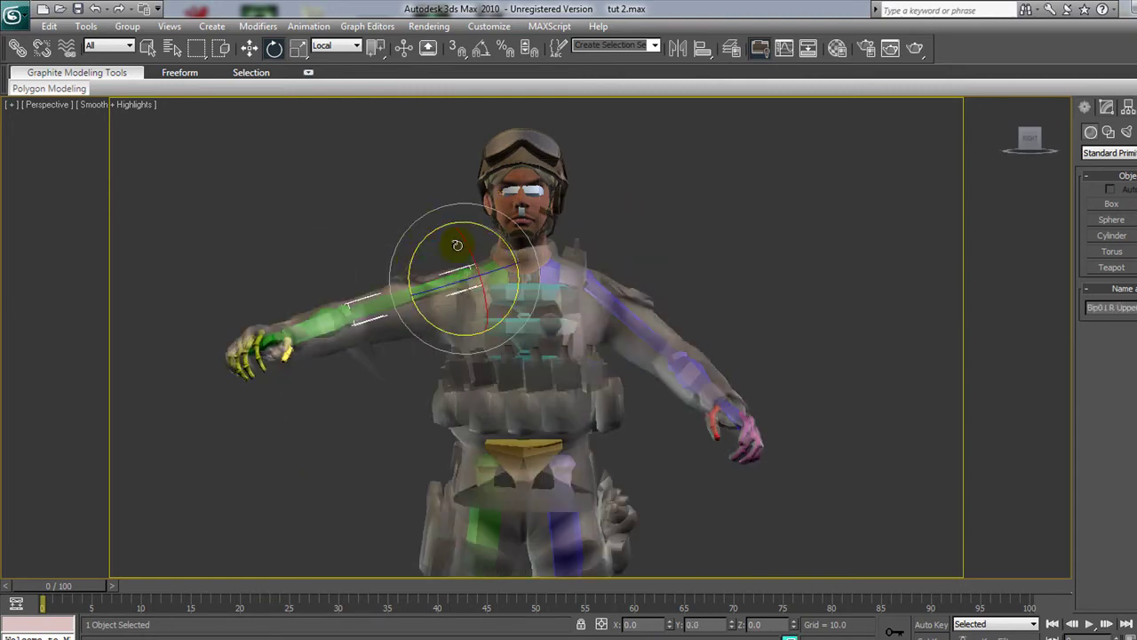
key(ctrl+z)
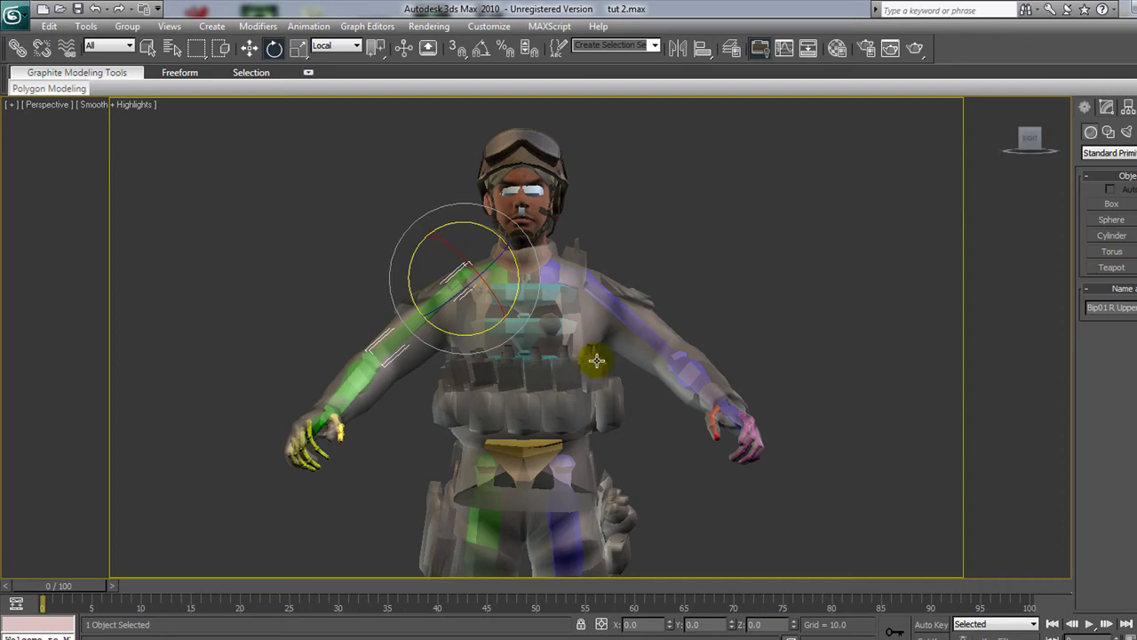
- At the Physique Vertex level of the body mesh, select vertices by link to examine which ones the spine and pelvis bones influence
middle_drag(596, 359, 576, 349)
click(593, 318)
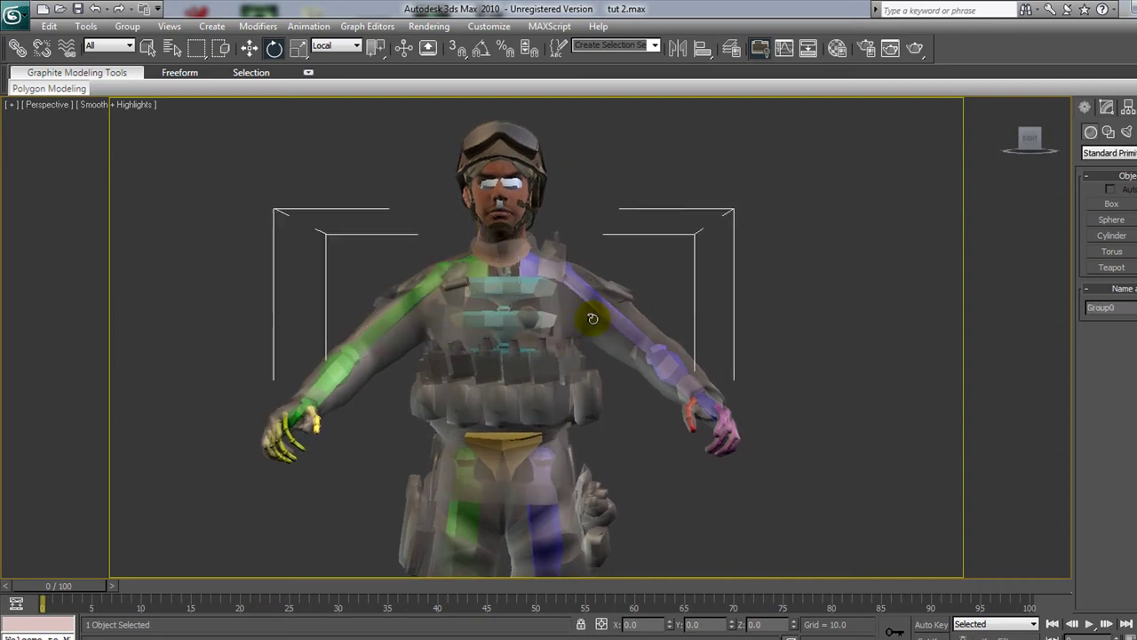
click(1108, 107)
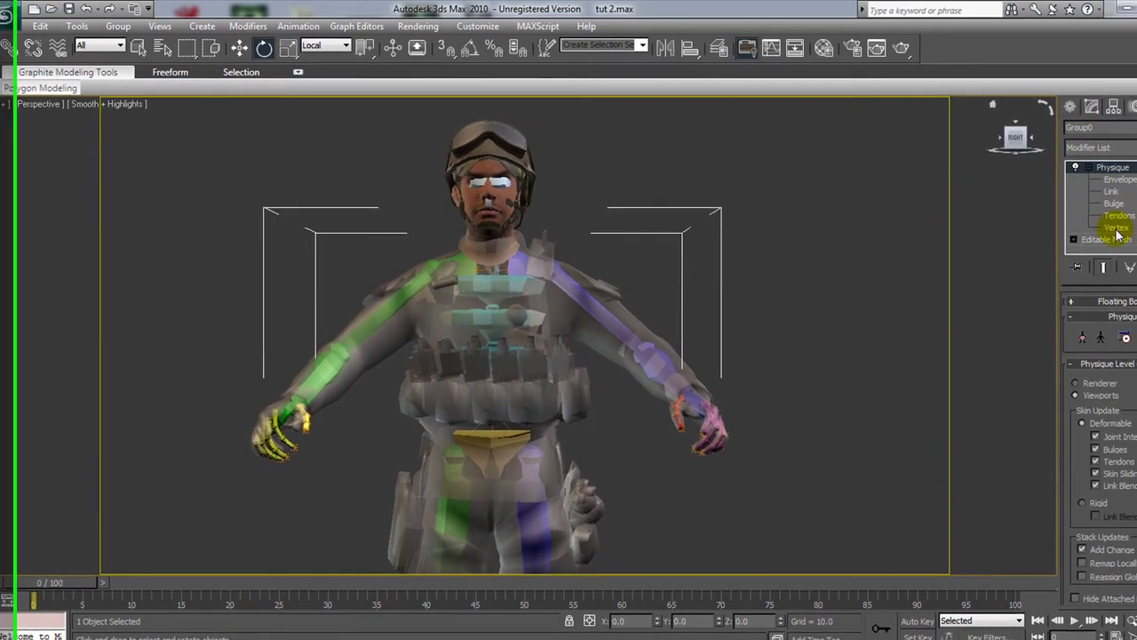
click(1086, 225)
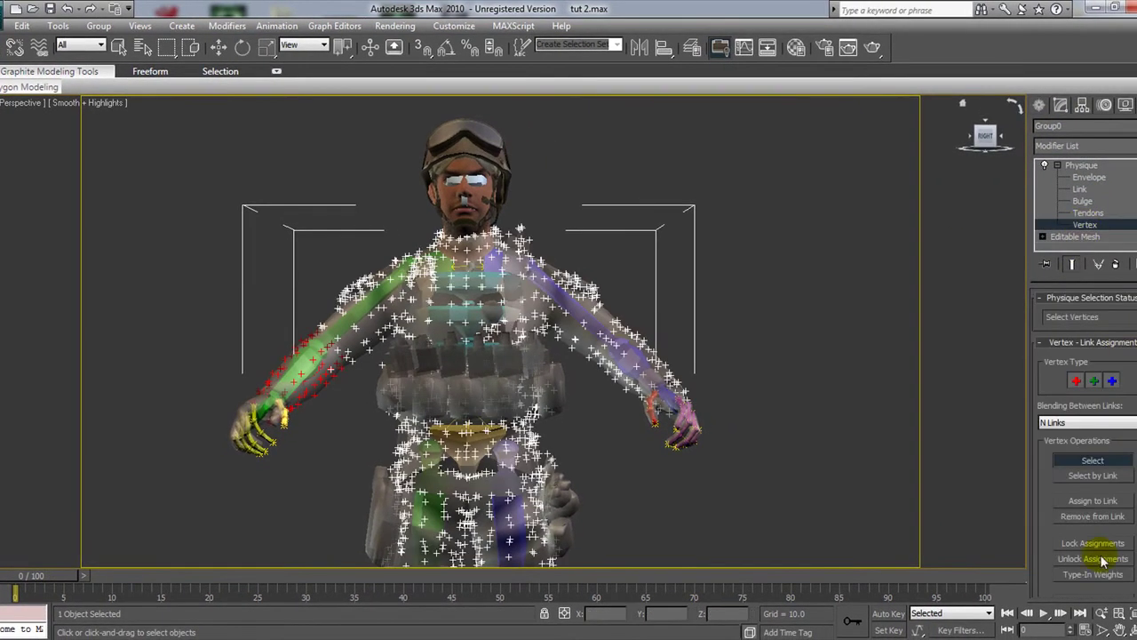
click(1093, 477)
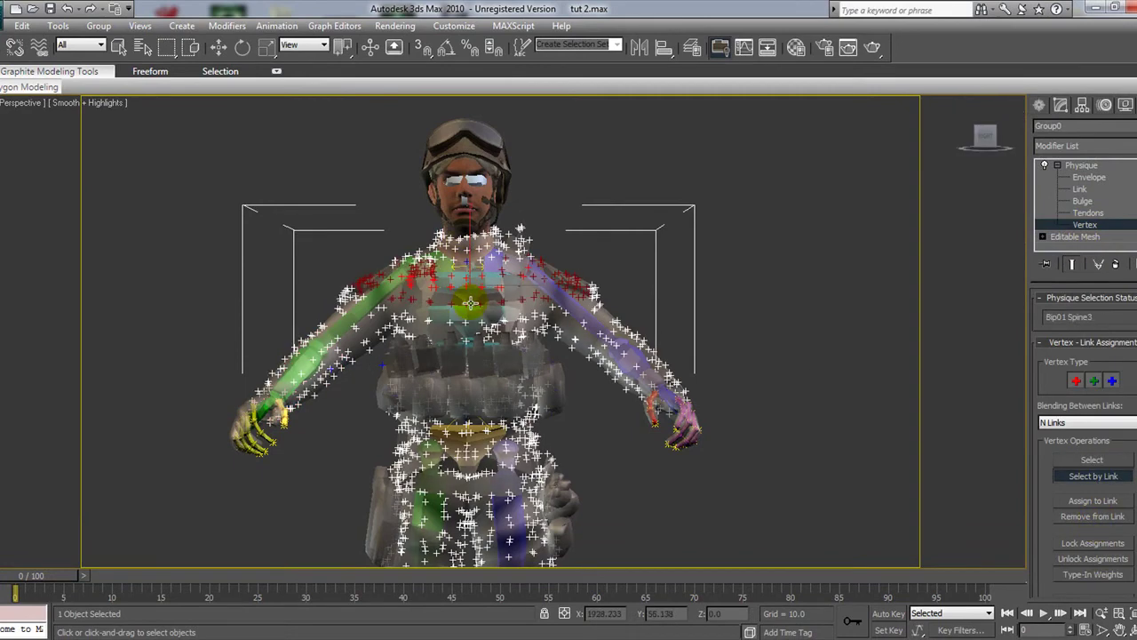
click(467, 331)
click(468, 351)
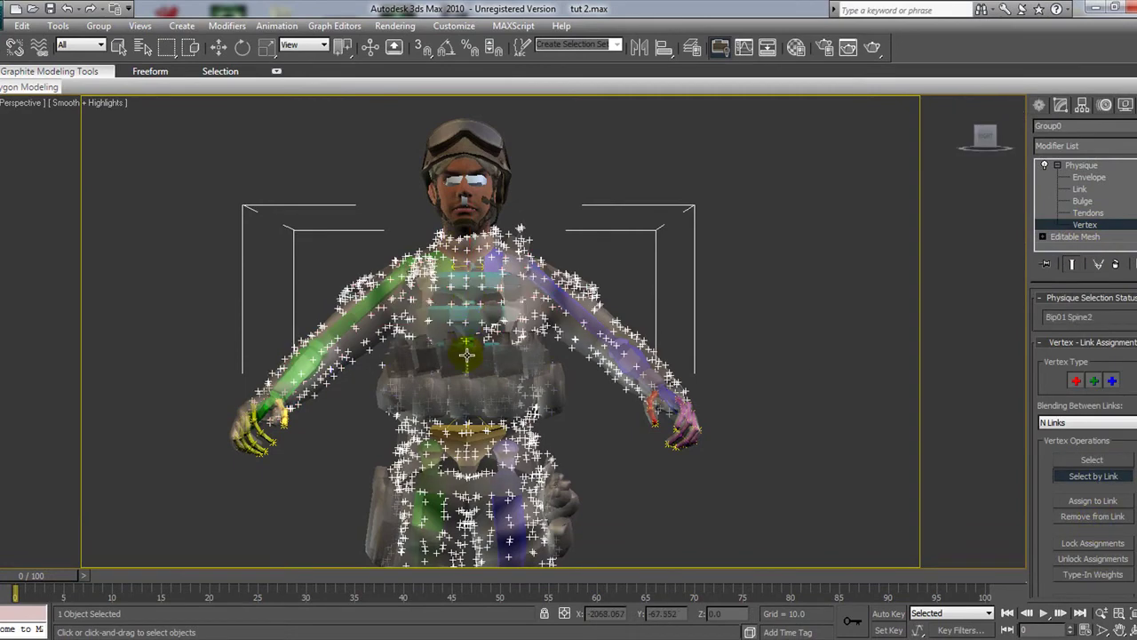
click(466, 416)
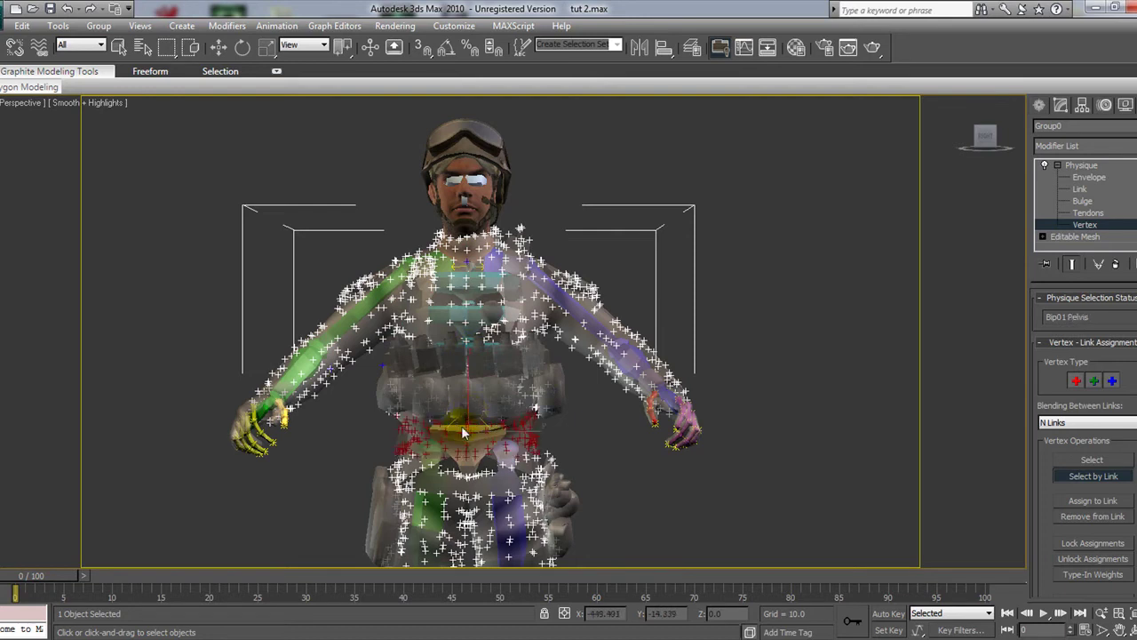
click(469, 350)
click(467, 306)
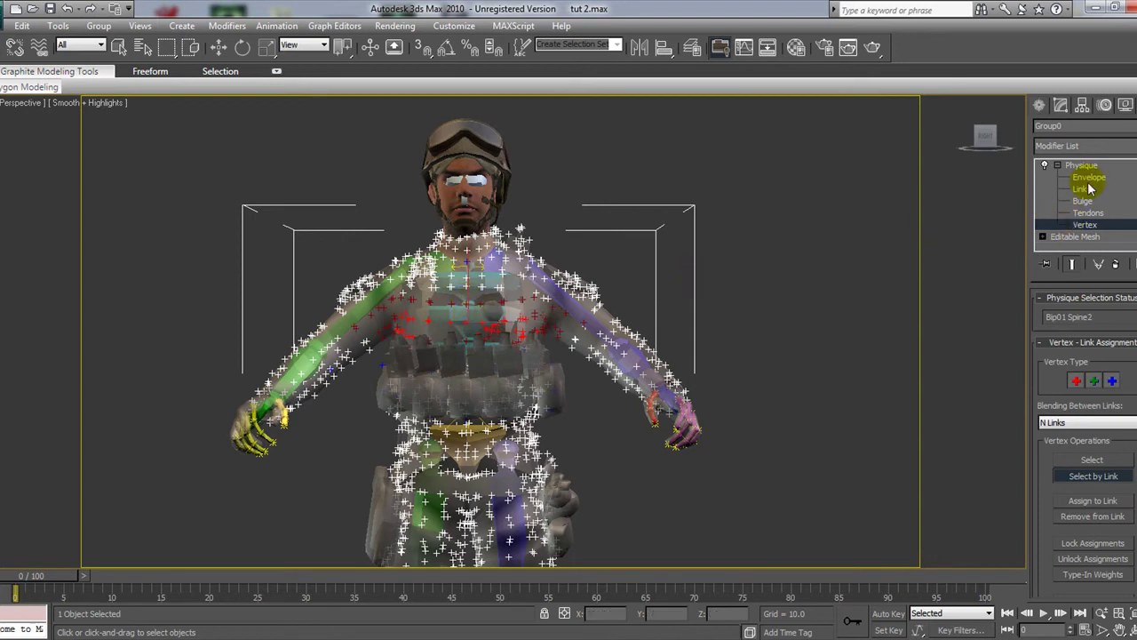
- Select the shoulder and upper-arm vertices on both sides of the body mesh and remove them from the spine and pelvis links
click(1092, 460)
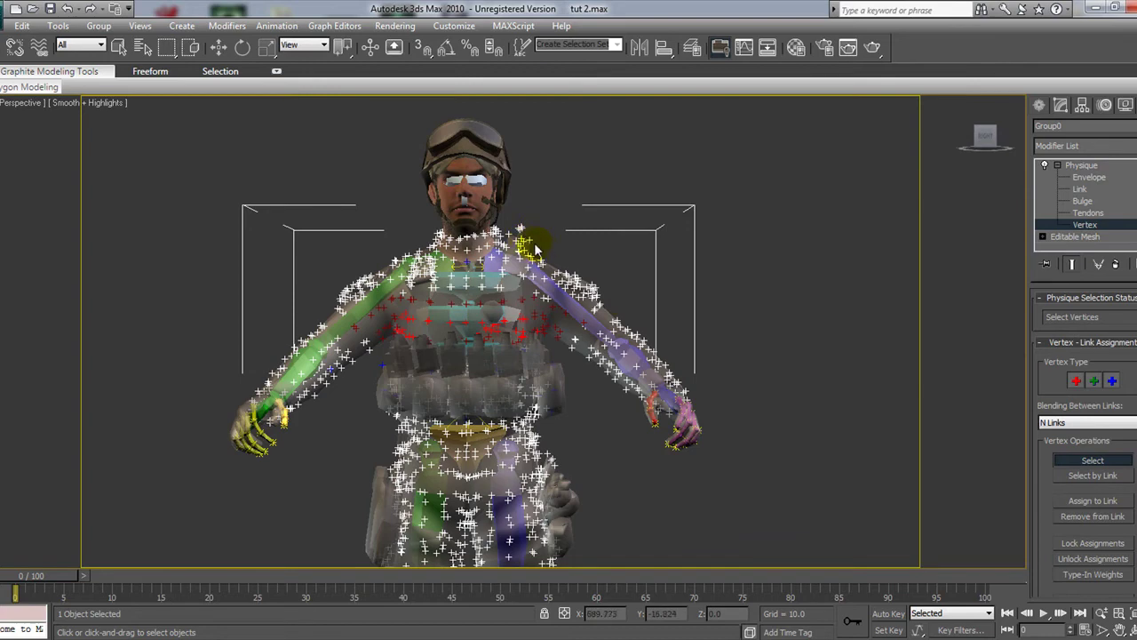
drag(535, 243, 595, 345)
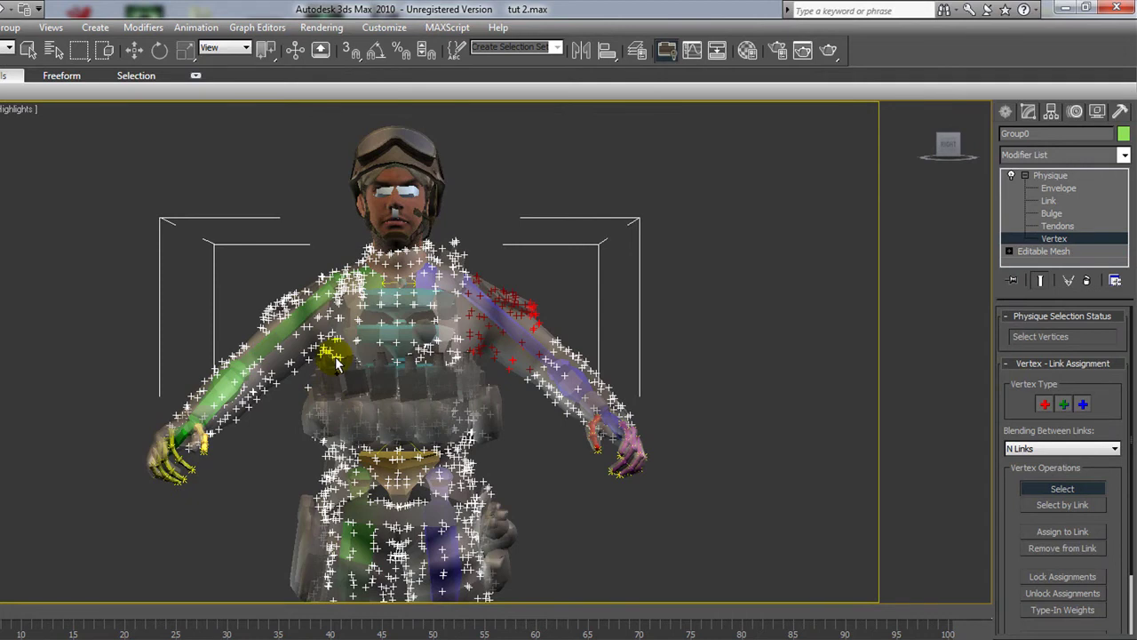
ctrl+drag(335, 365, 334, 381)
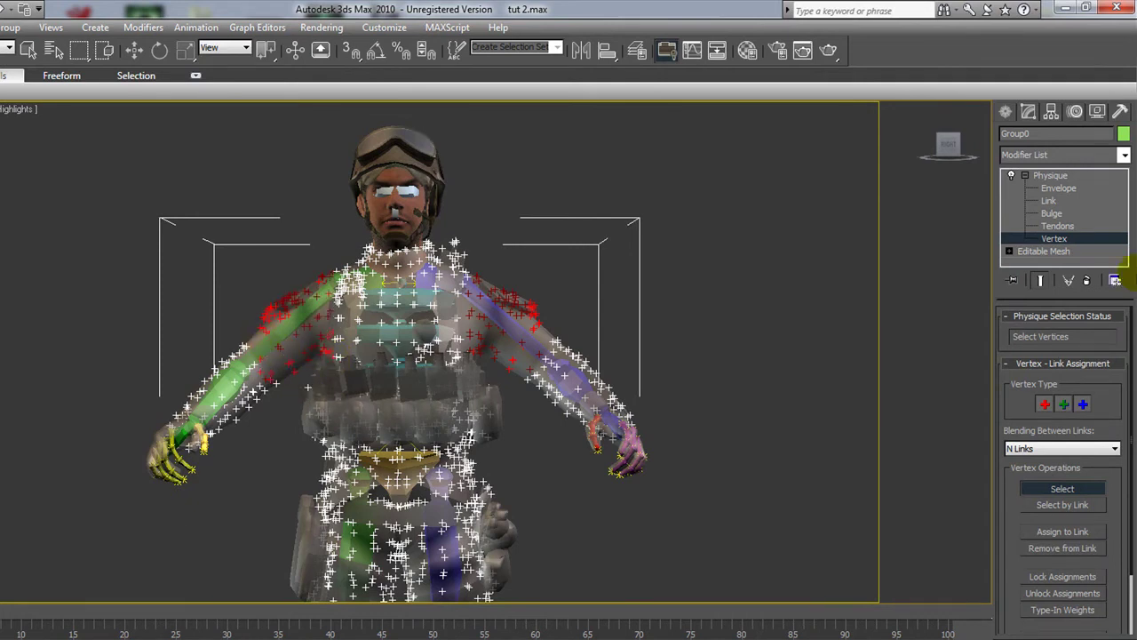
click(1064, 548)
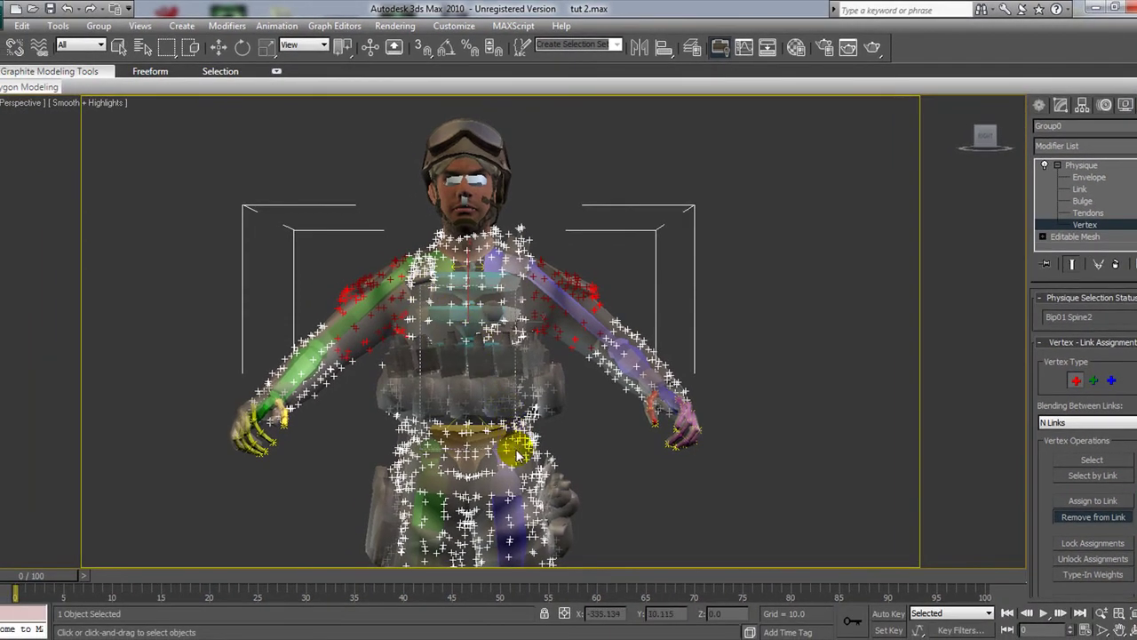
click(518, 454)
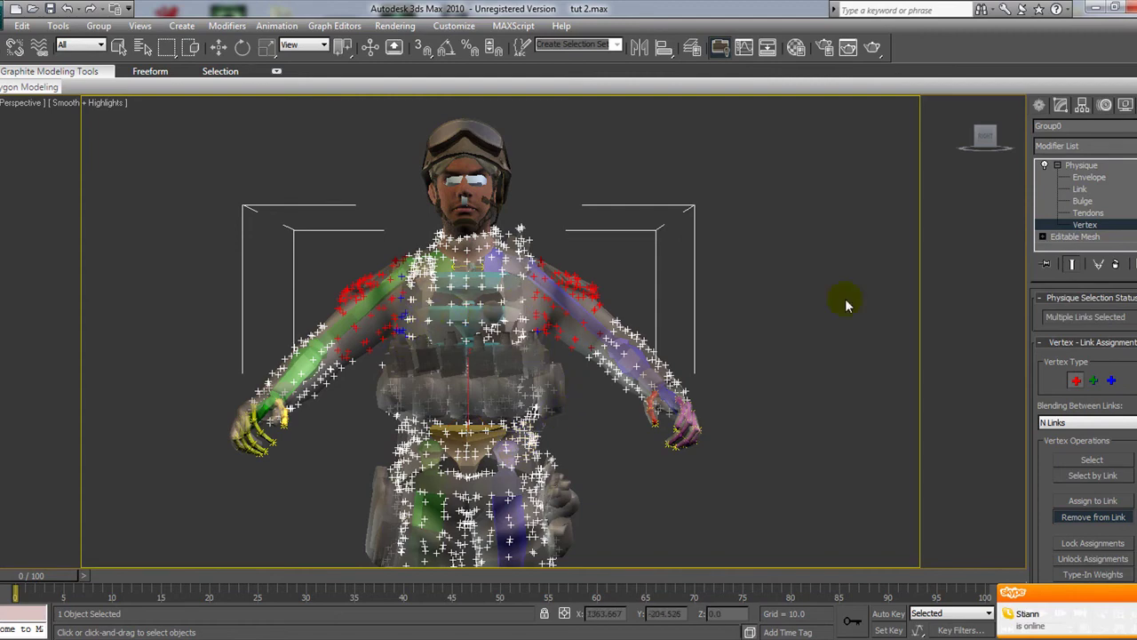
- Select the vertices around the character's right armpit and assign them to the right upper arm link as deformable red vertices
click(1092, 459)
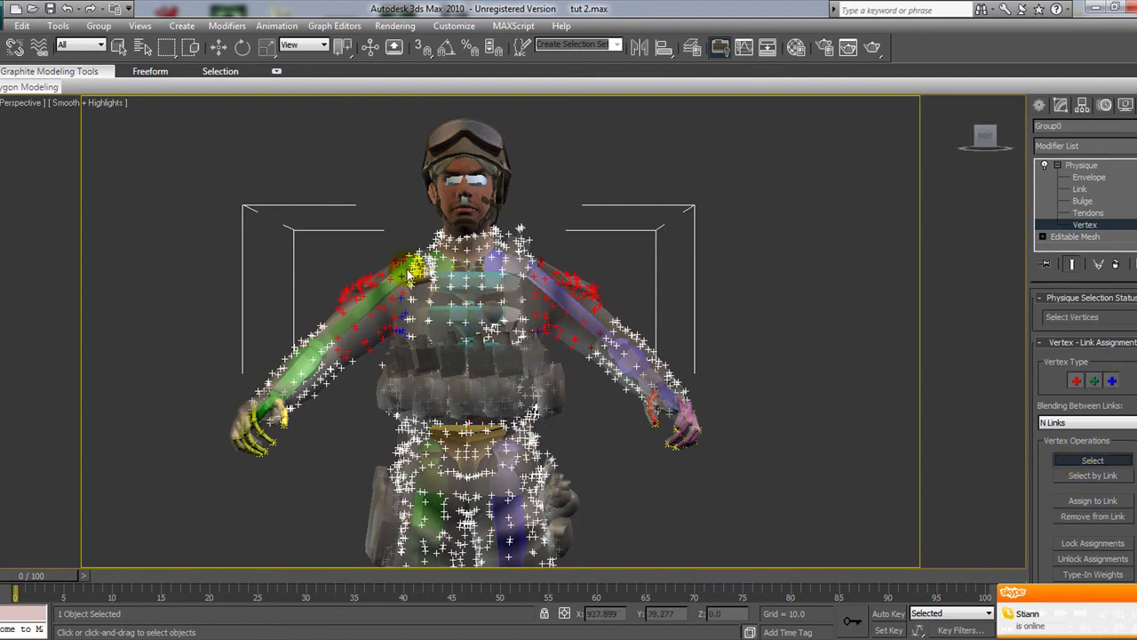
click(398, 344)
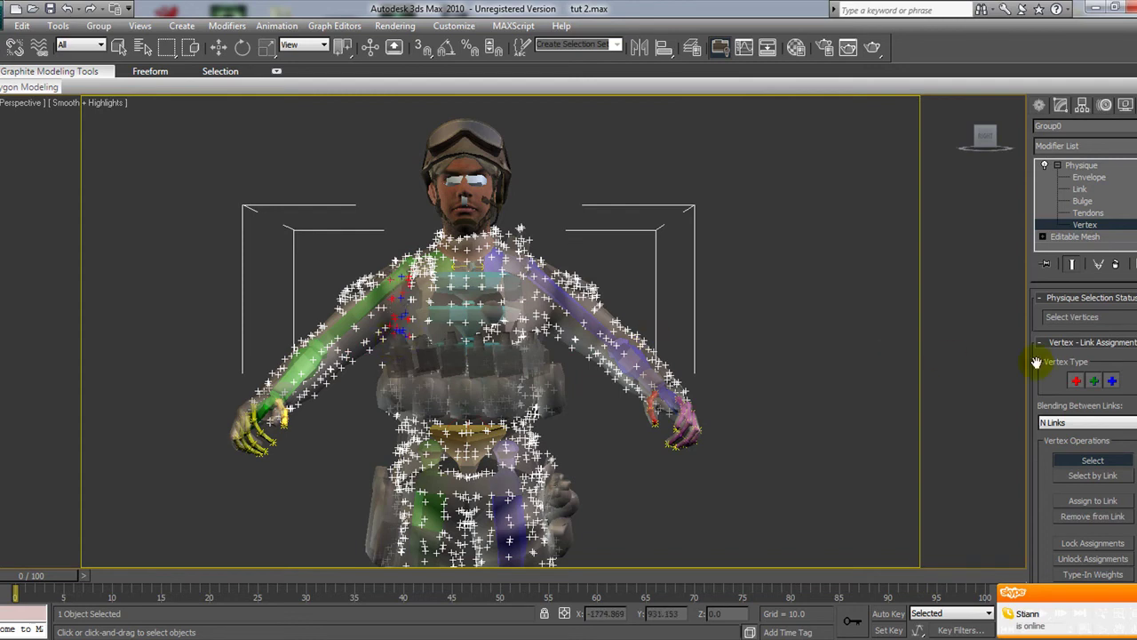
click(1092, 500)
click(373, 337)
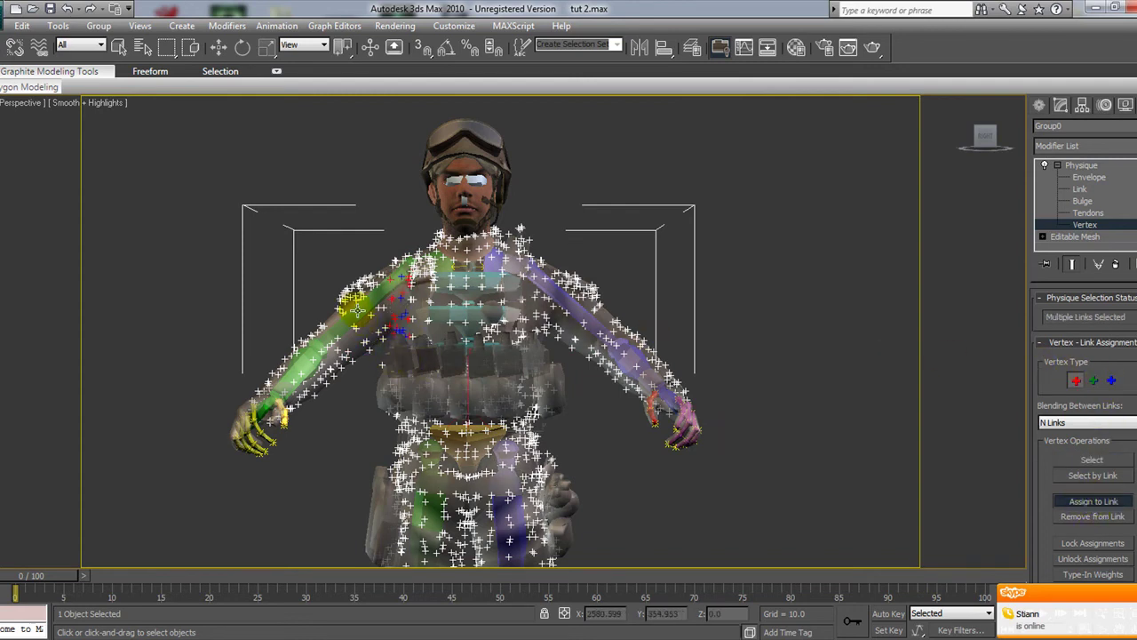
click(357, 309)
- Select the vertices between the chest and the left upper arm and assign them to the left upper arm link
click(1091, 460)
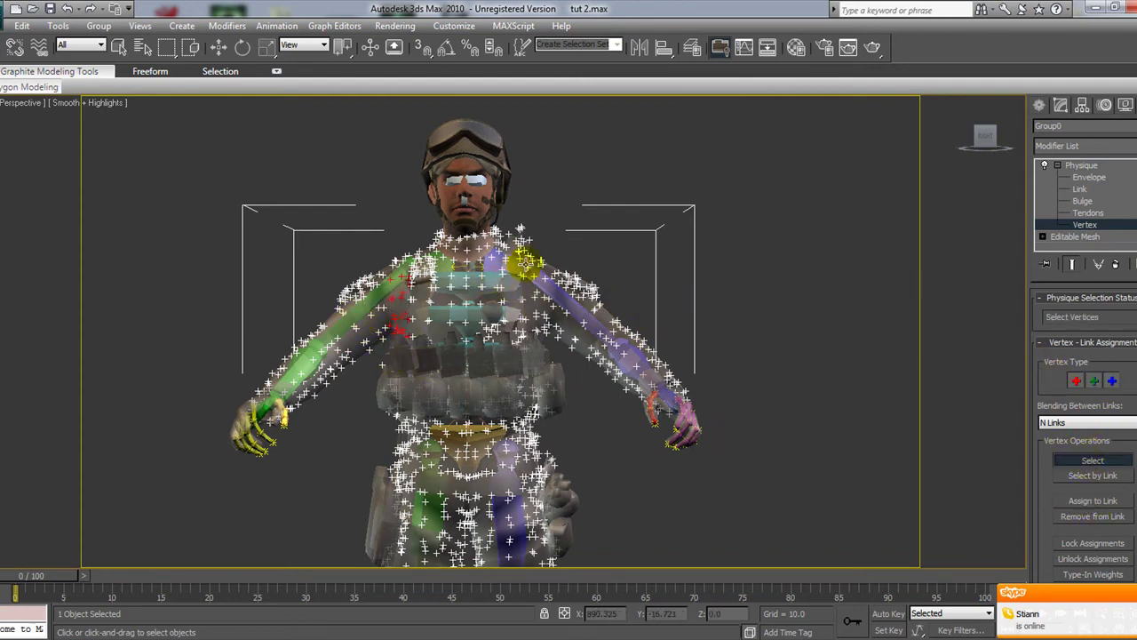
drag(531, 255, 561, 343)
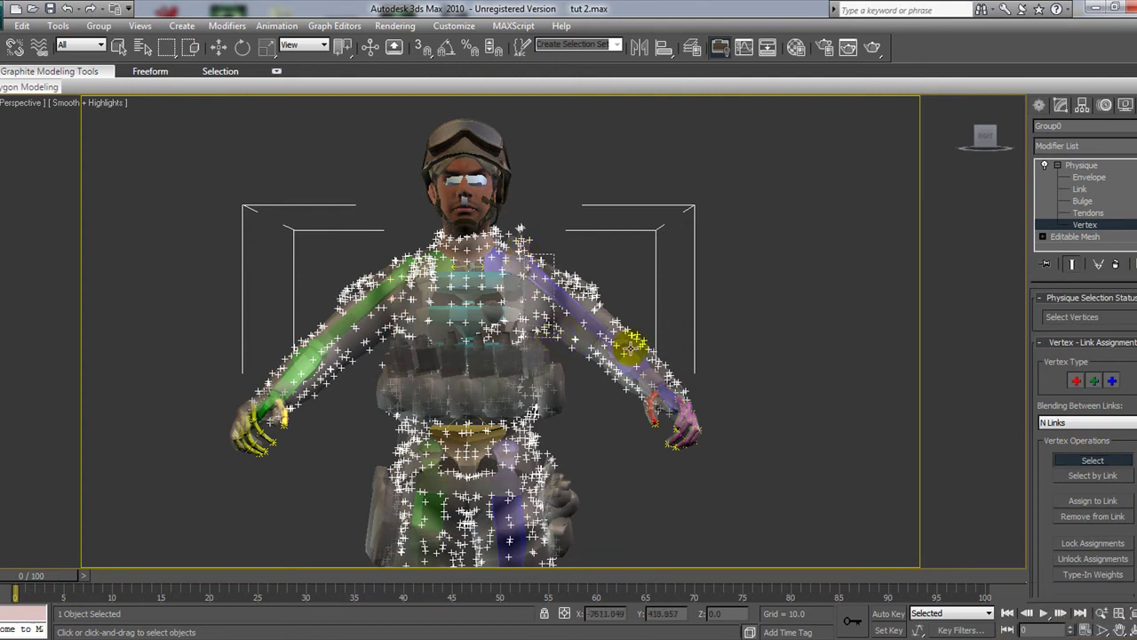
click(1094, 502)
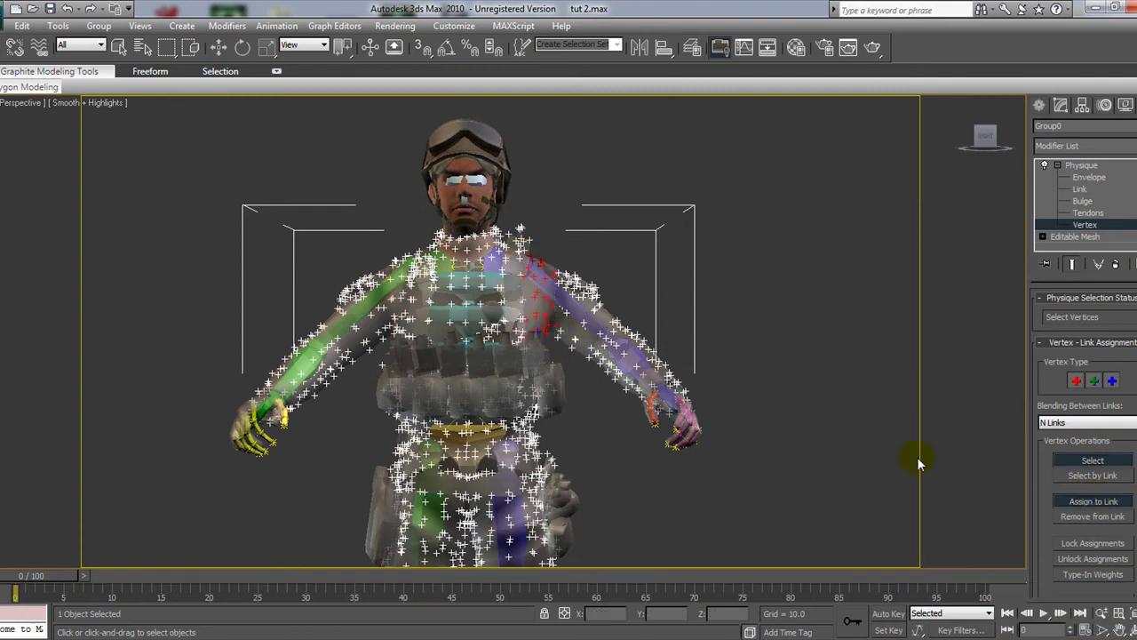
click(570, 307)
- Leave vertex editing, raise the left upper arm bone to test the corrected shoulder deformation, and undo the rotation
click(1073, 167)
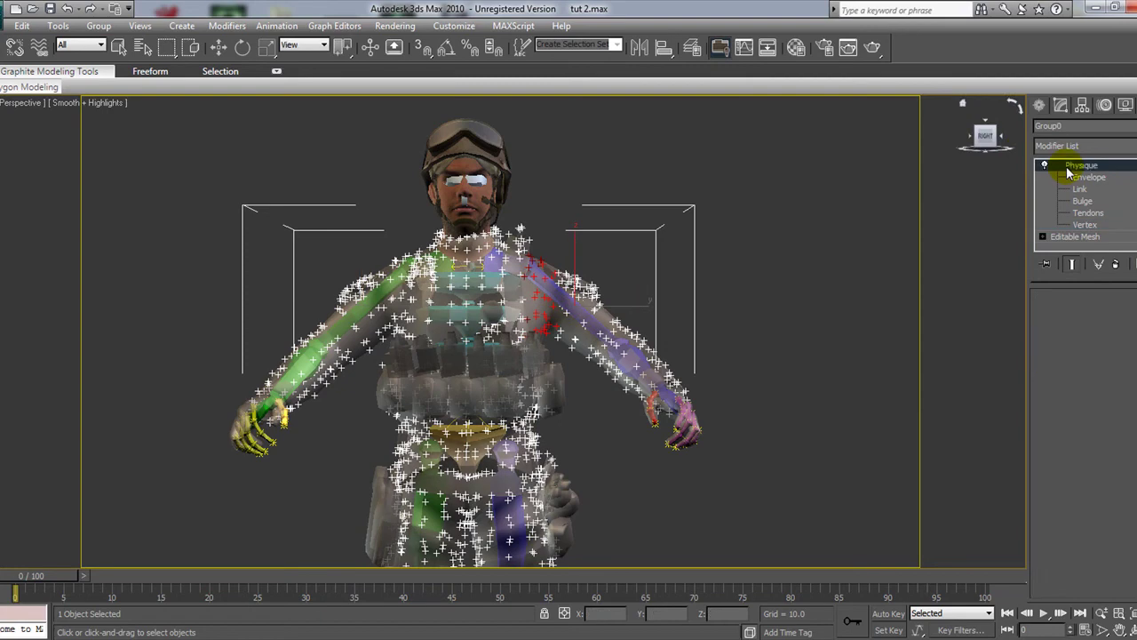
click(657, 270)
click(573, 303)
click(573, 302)
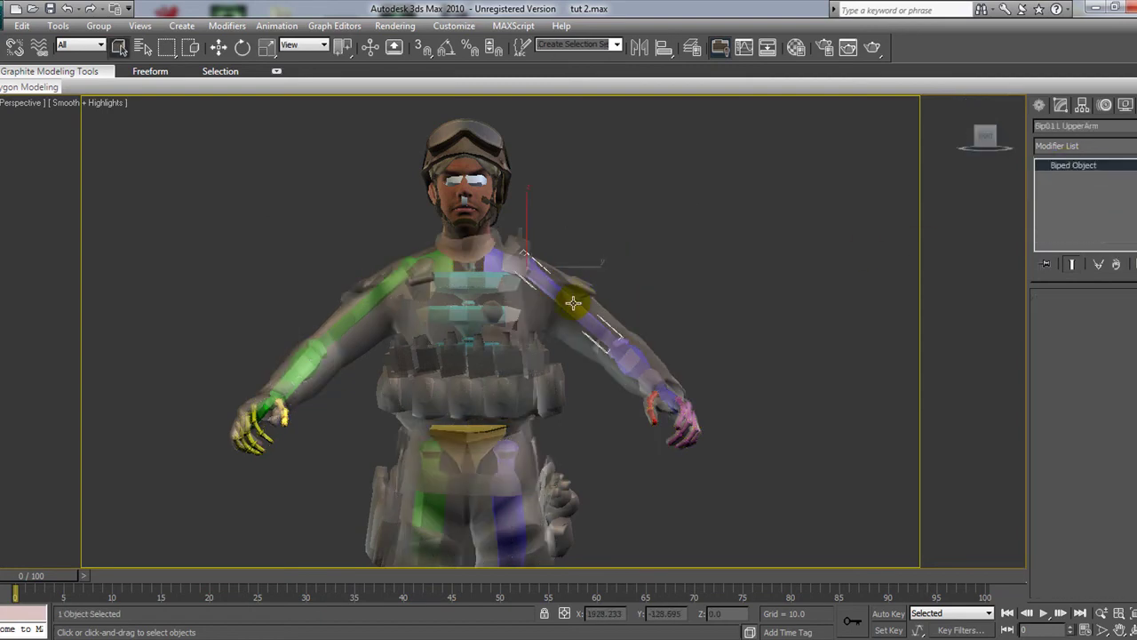
click(241, 47)
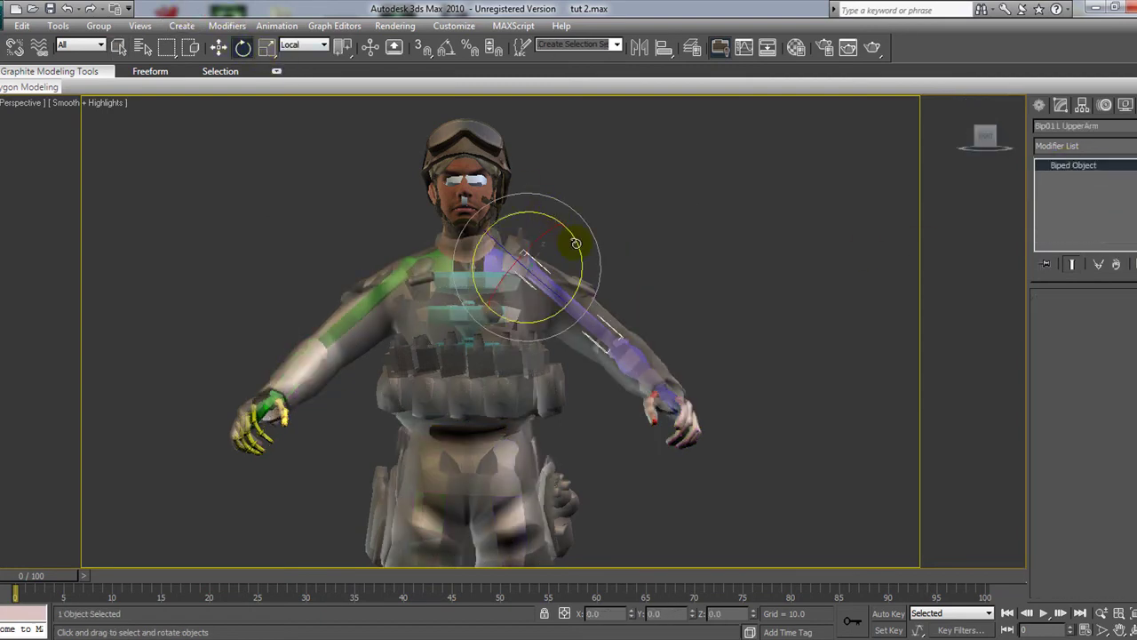
drag(573, 242, 574, 192)
middle_drag(692, 272, 680, 286)
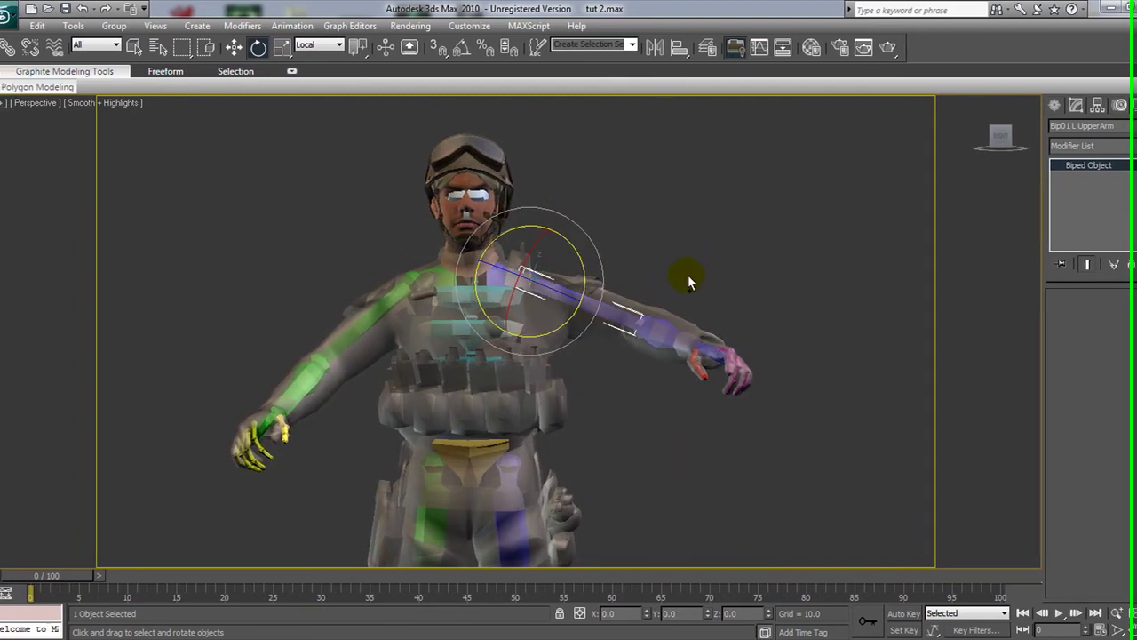
key(ctrl+z)
- Rotate the right upper arm bone to test the corrected armpit deformation, and undo the rotation
middle_drag(324, 334, 426, 305)
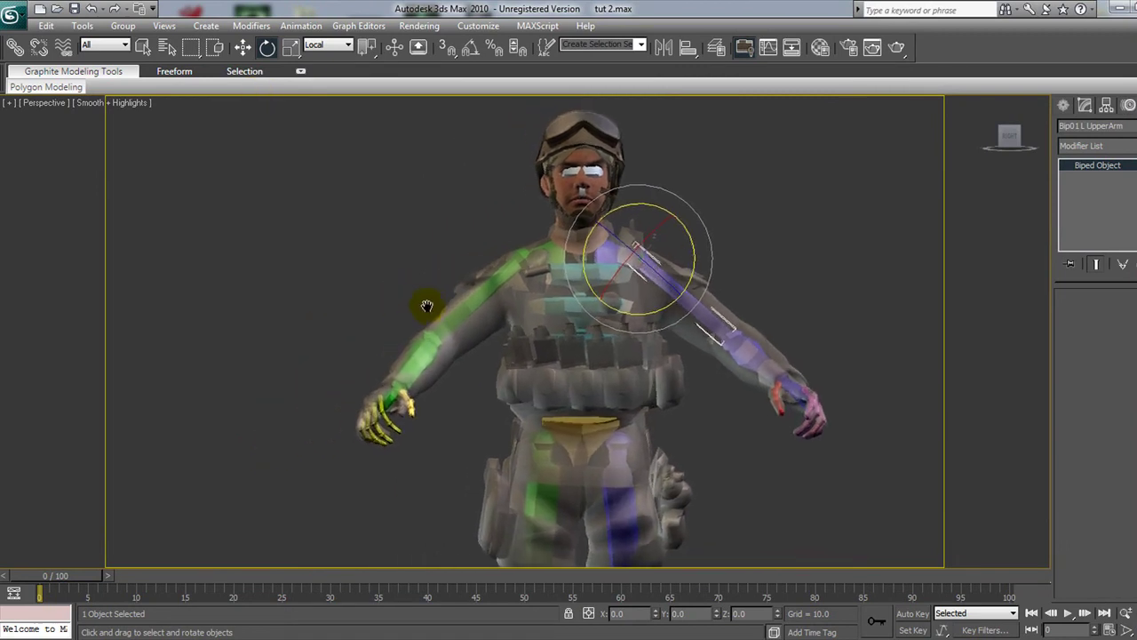
click(475, 297)
click(479, 282)
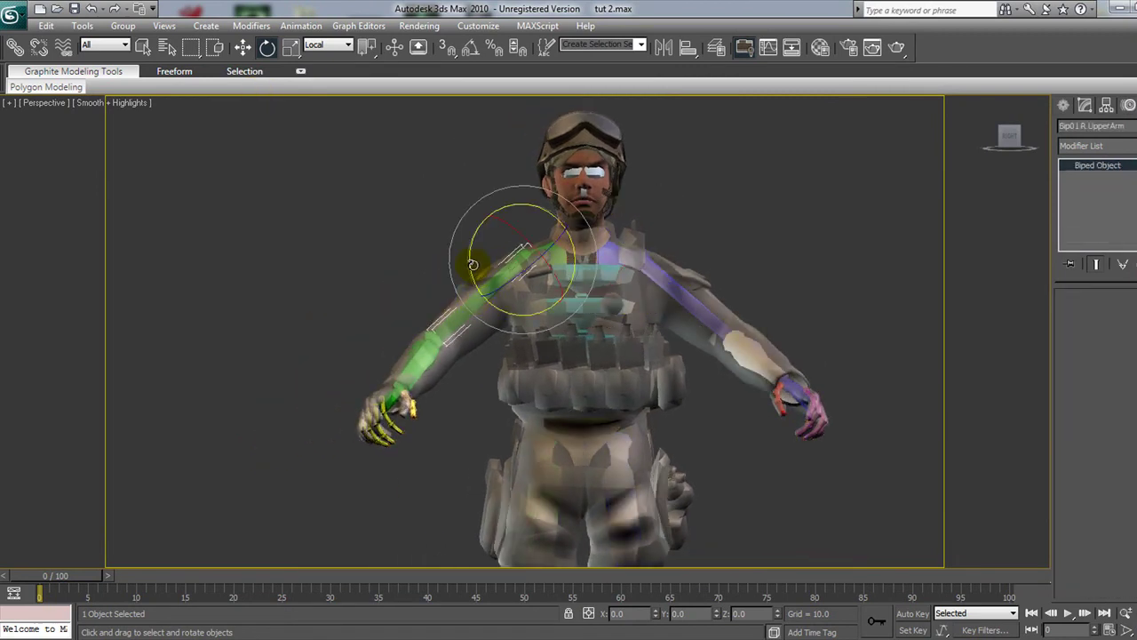
mouse_move(472, 264)
mouse_down()
mouse_move(471, 222)
mouse_move(487, 274)
mouse_up()
key(ctrl+z)
- Swing the left thigh bone outward to check how the leg and hip gear deform, and undo the rotation
mouse_move(588, 305)
middle_down()
mouse_move(530, 246)
mouse_move(521, 307)
mouse_move(579, 230)
middle_up()
middle_drag(576, 398, 595, 269)
click(534, 266)
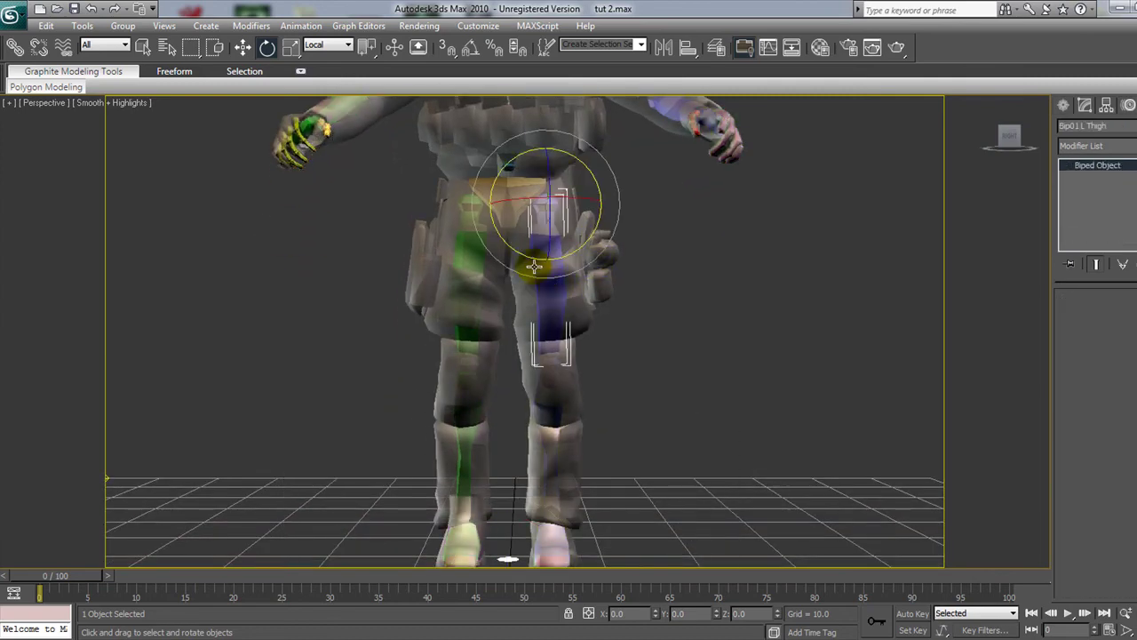
drag(524, 254, 669, 307)
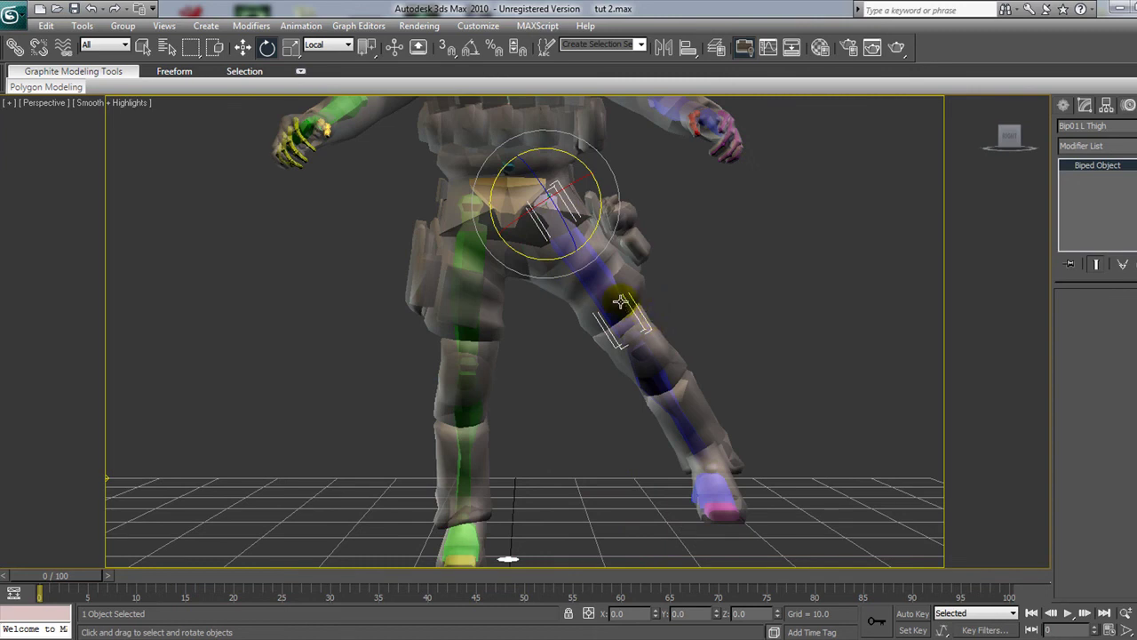
key(ctrl+z)
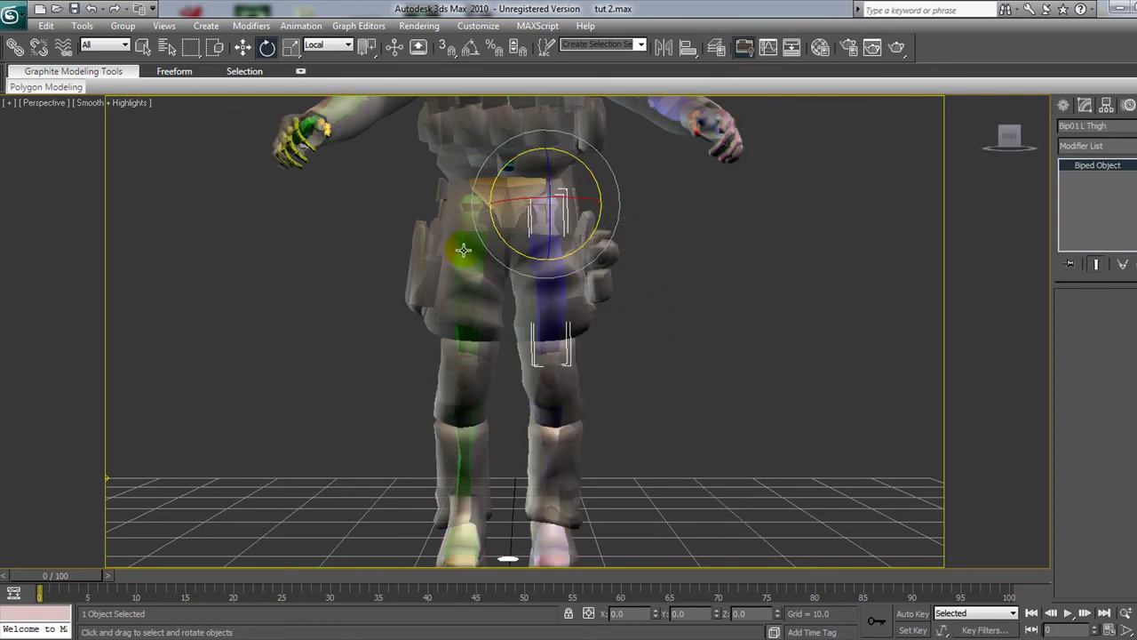
- Swing the right thigh bone outward to check the leg and holster deformation on that side, and undo the rotation
click(463, 249)
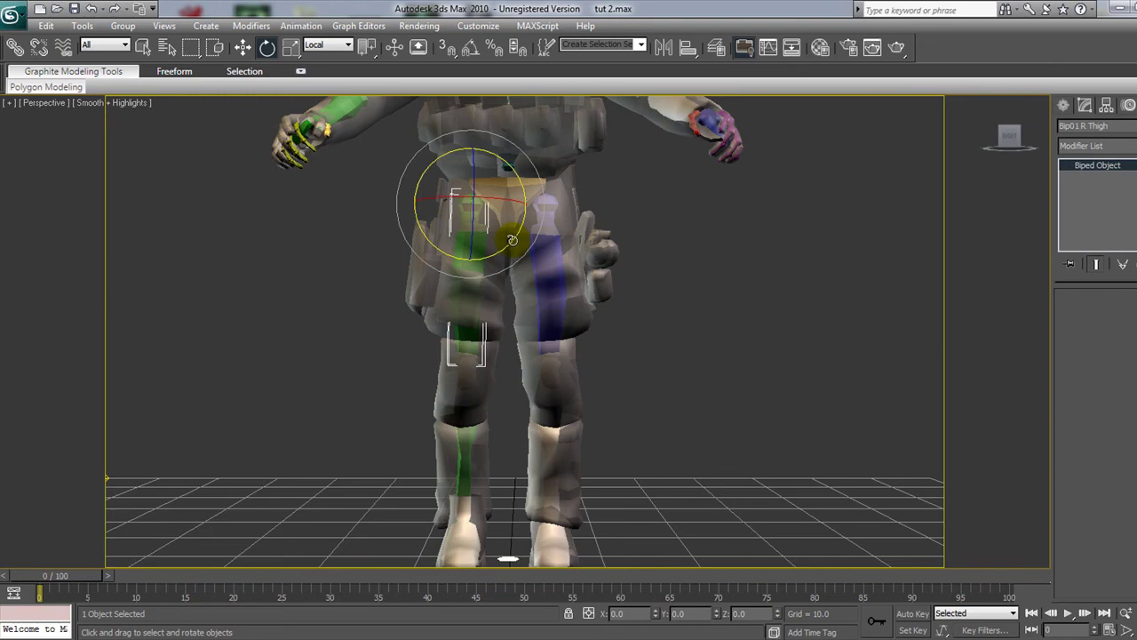
drag(510, 238, 480, 260)
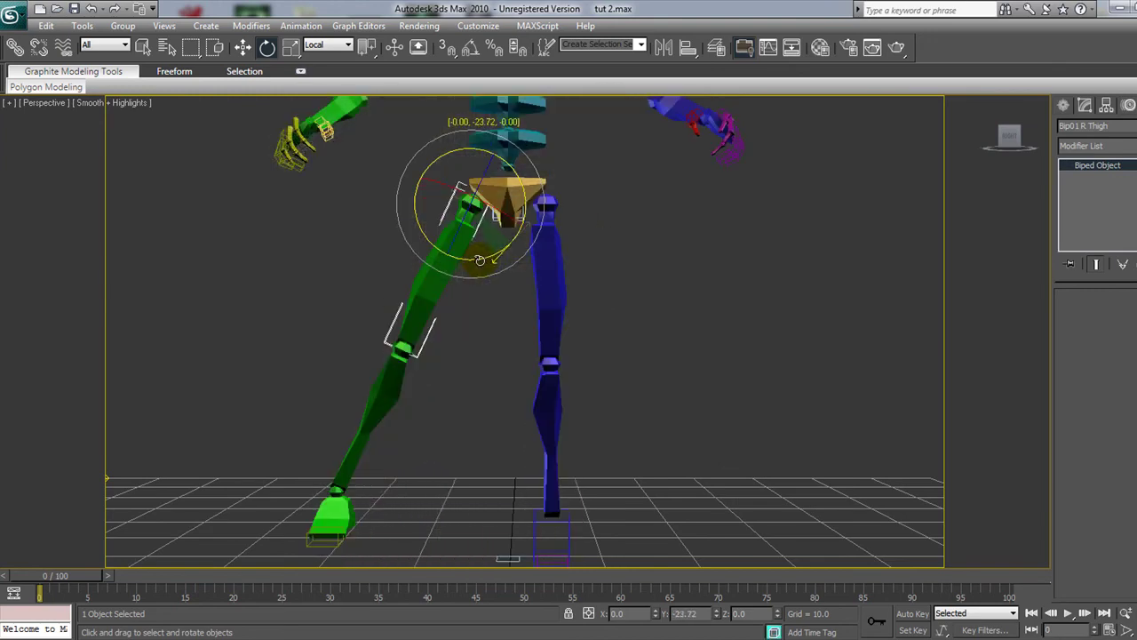
middle_drag(557, 297, 576, 307)
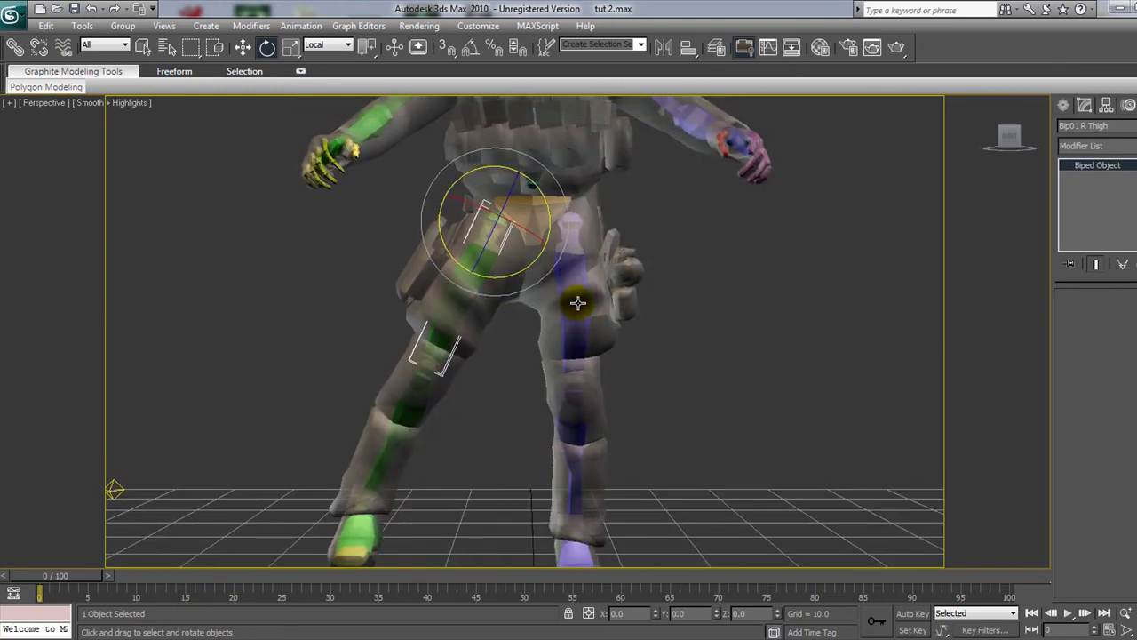
key(ctrl+z)
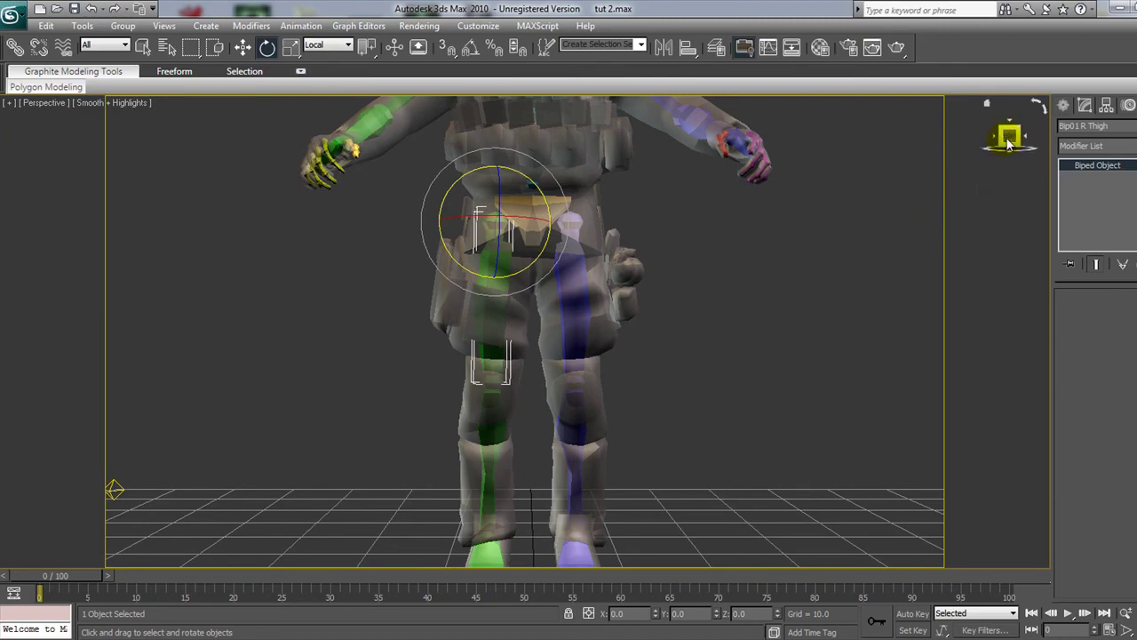
- Frame the rigged soldier from the front in the Perspective view and render it
mouse_move(1009, 144)
mouse_down()
mouse_move(968, 151)
mouse_move(988, 158)
mouse_move(1008, 144)
mouse_up()
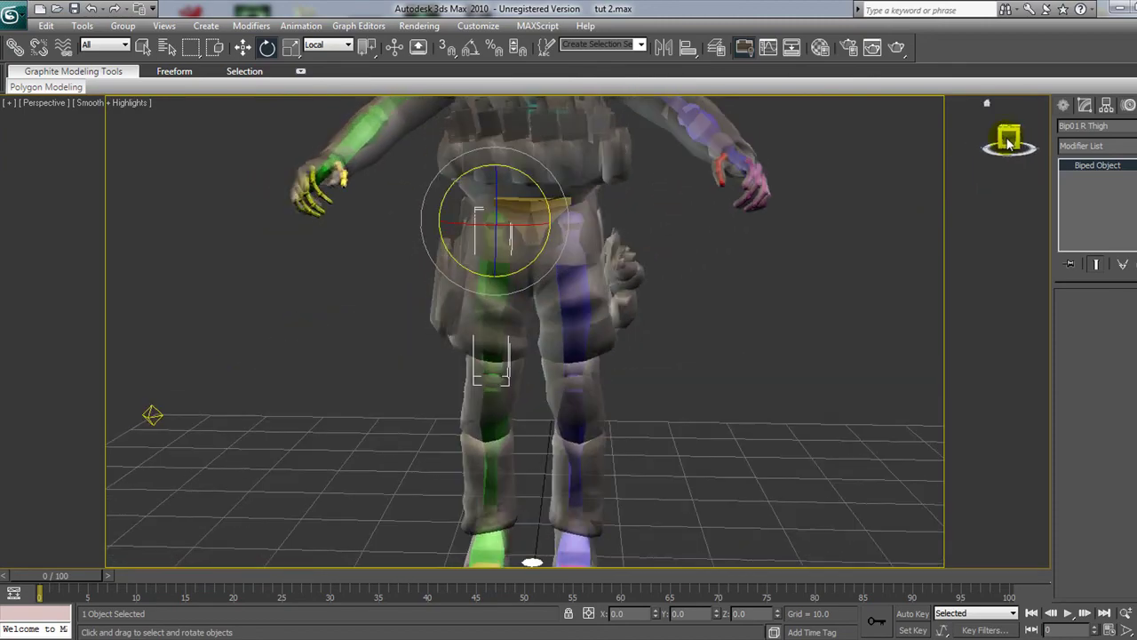
middle_drag(906, 175, 787, 449)
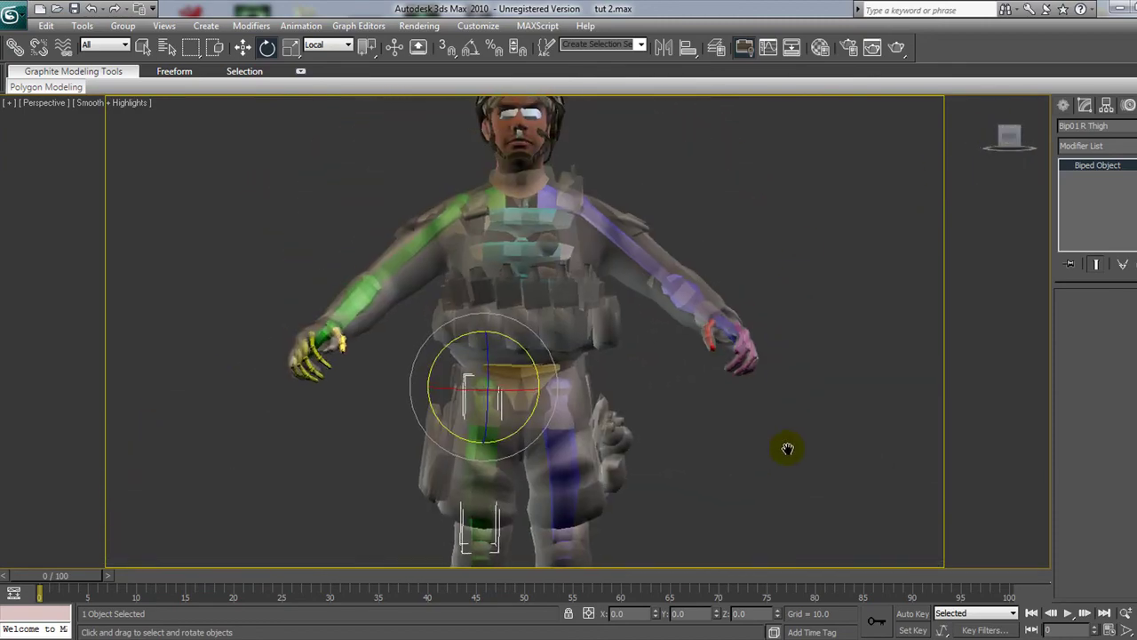
click(874, 46)
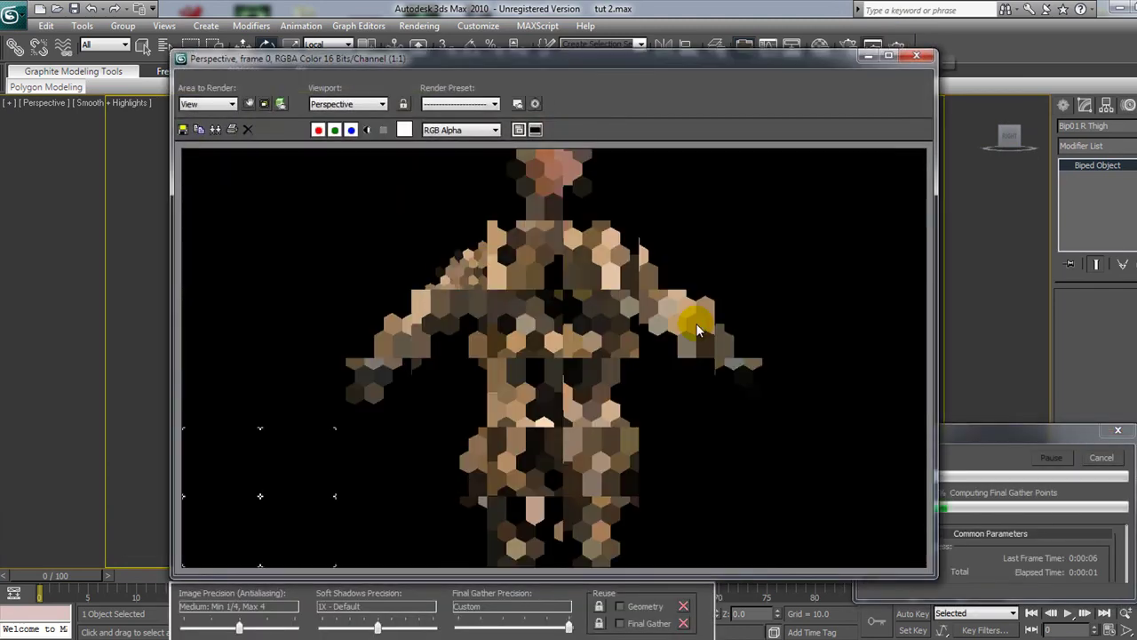